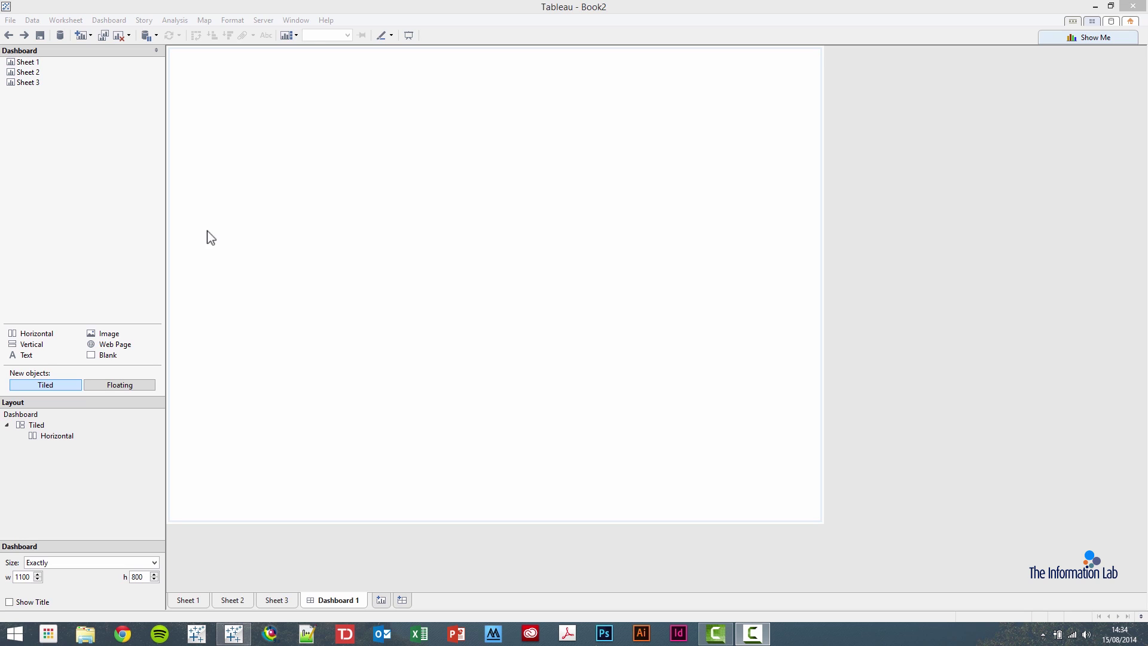
- Review the contents of Sheet 1, Sheet 2 and Sheet 3, and return to Dashboard 1
left_click(193, 600)
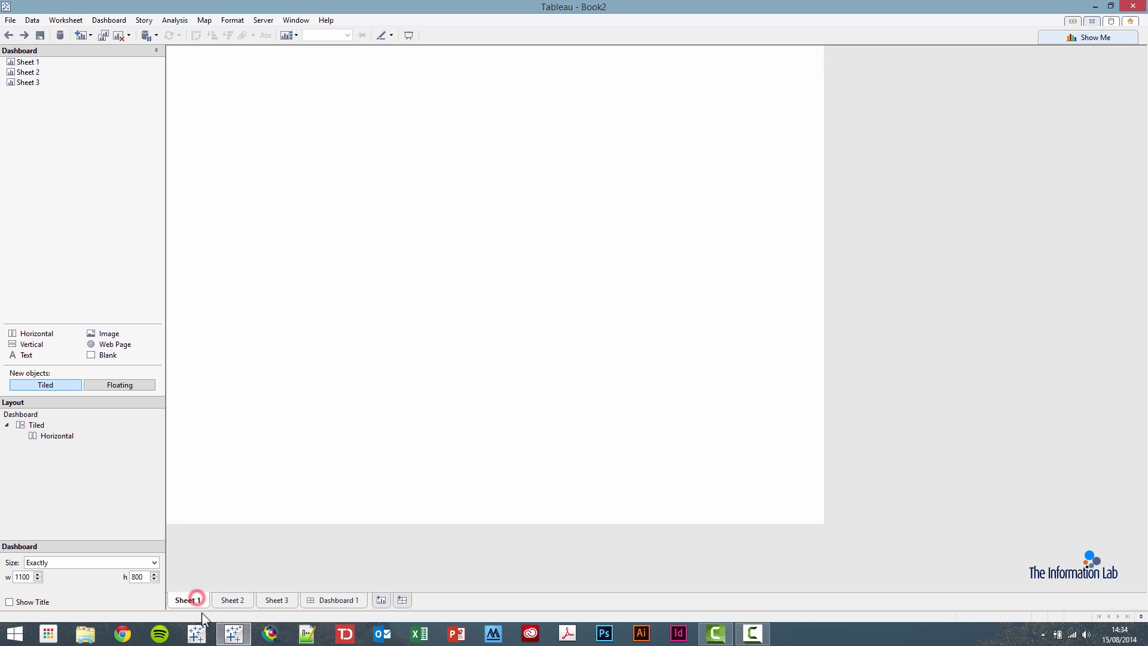
left_click(232, 600)
left_click(269, 600)
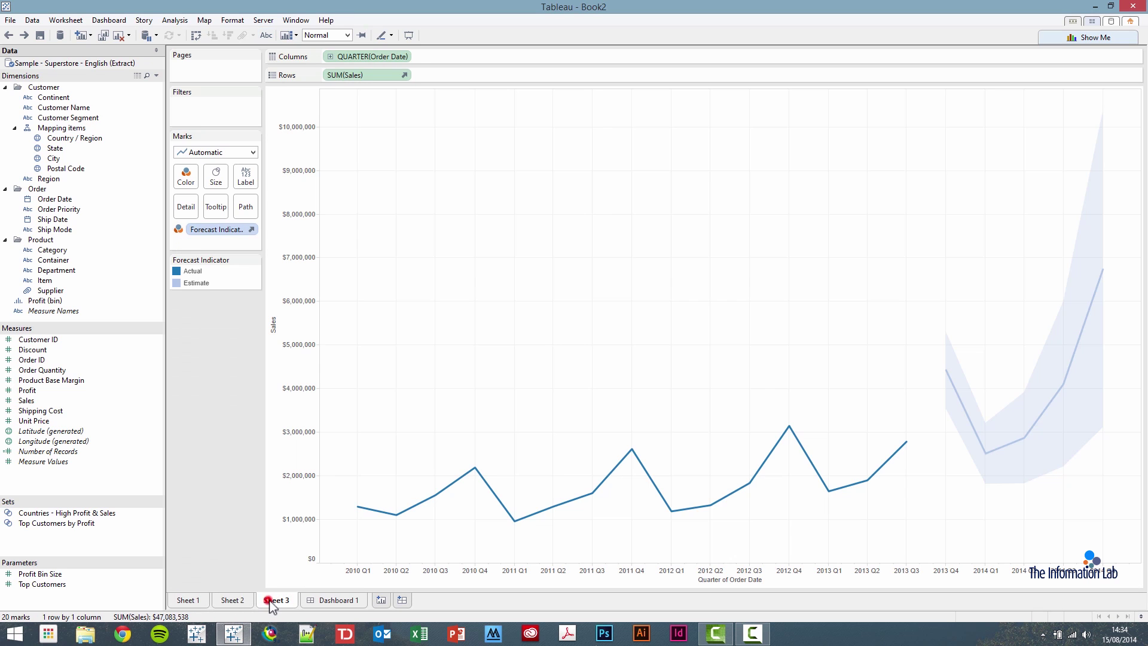
left_click(234, 600)
left_click(191, 599)
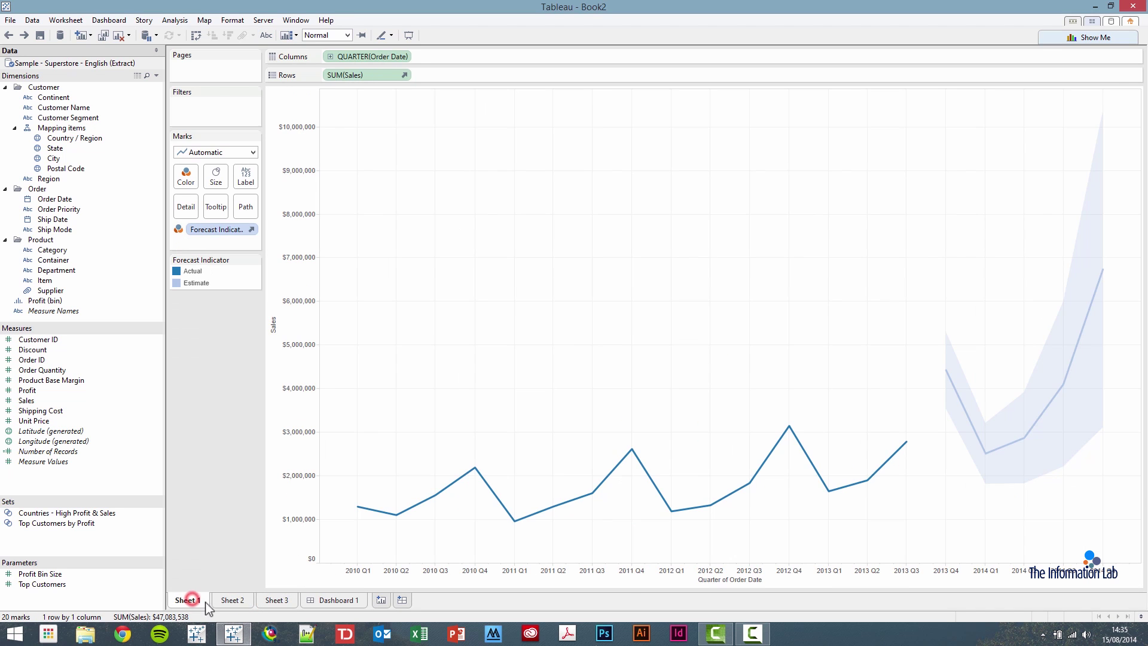
left_click(334, 601)
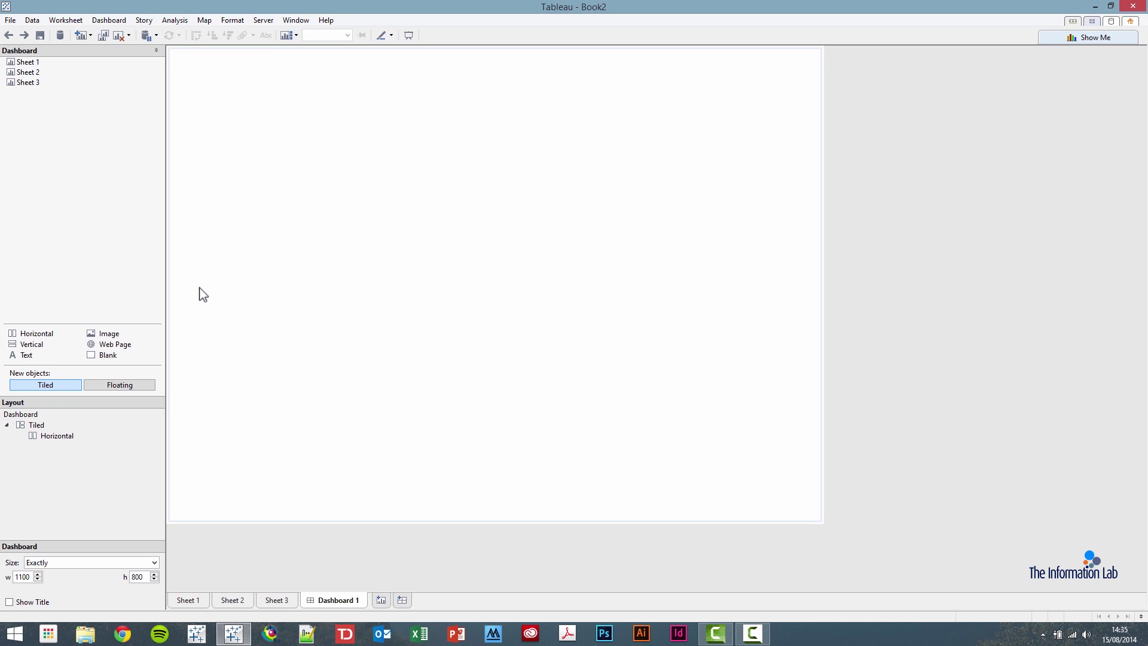
- Clear the empty container from the dashboard and place Sheet 1 on it as a tiled object
left_click(400, 229)
left_click(119, 36)
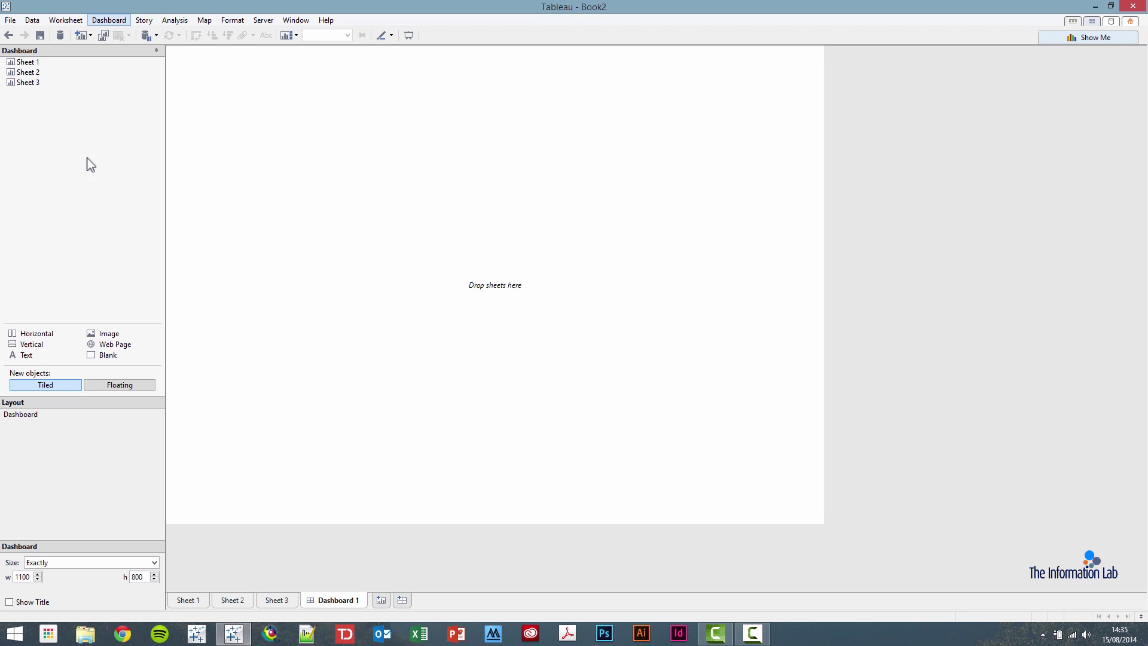
left_click_drag(25, 62, 382, 146)
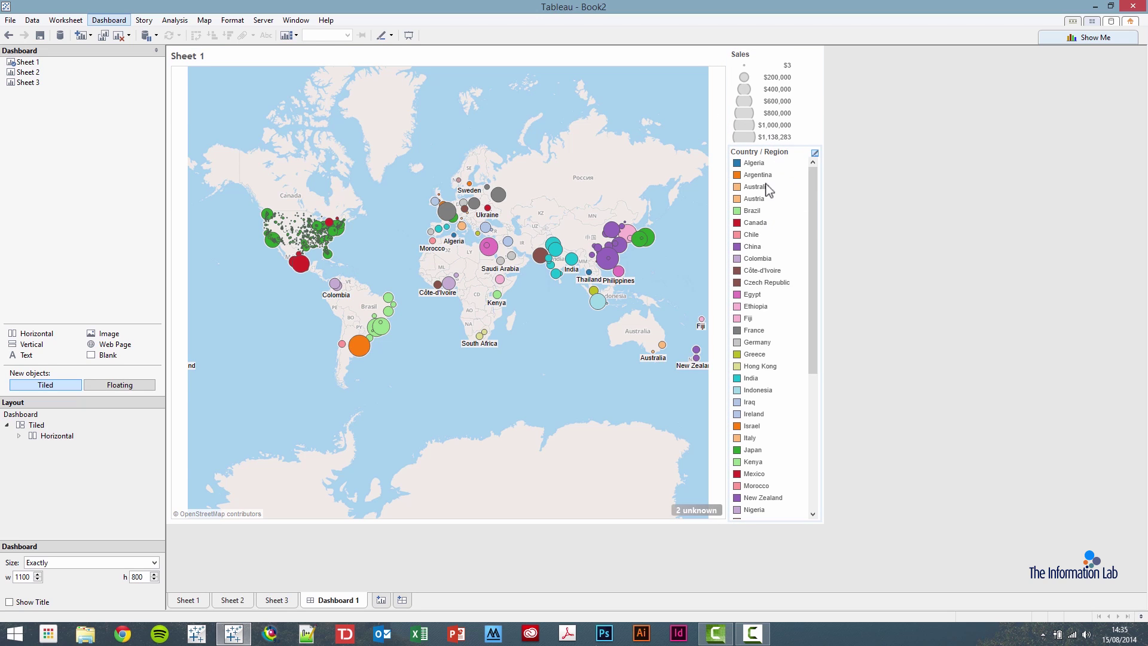
left_click(926, 294)
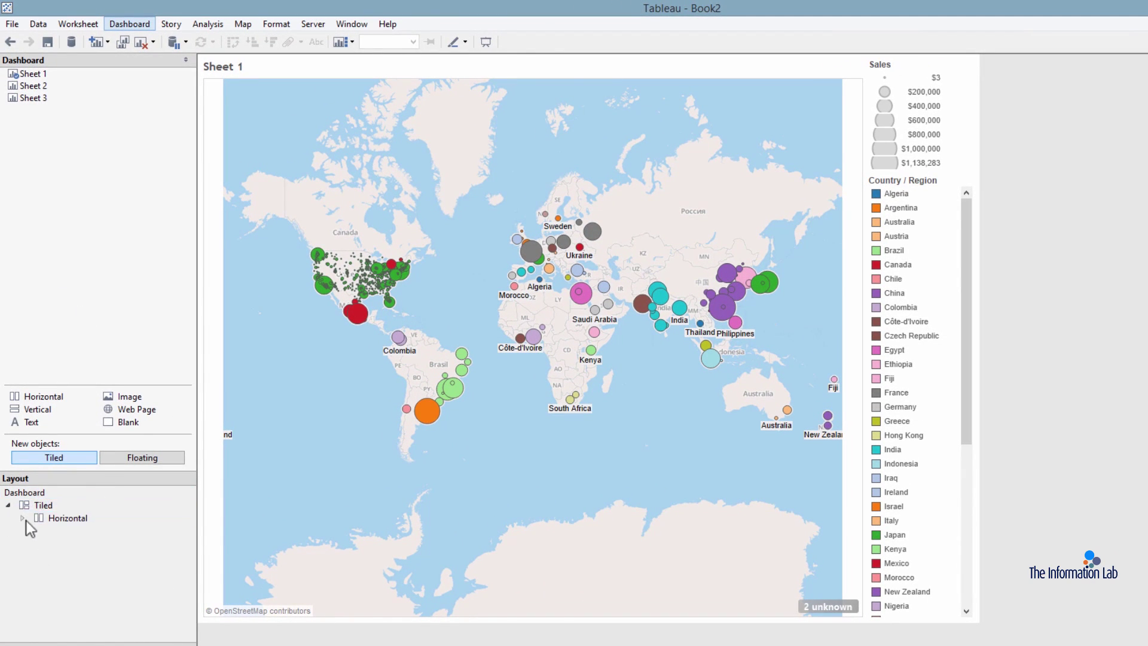
- Expand the dashboard's layout hierarchy and examine where the Country / Region and Sales legends, their Vertical container and Sheet 1 sit
left_click(21, 518)
left_click(36, 531)
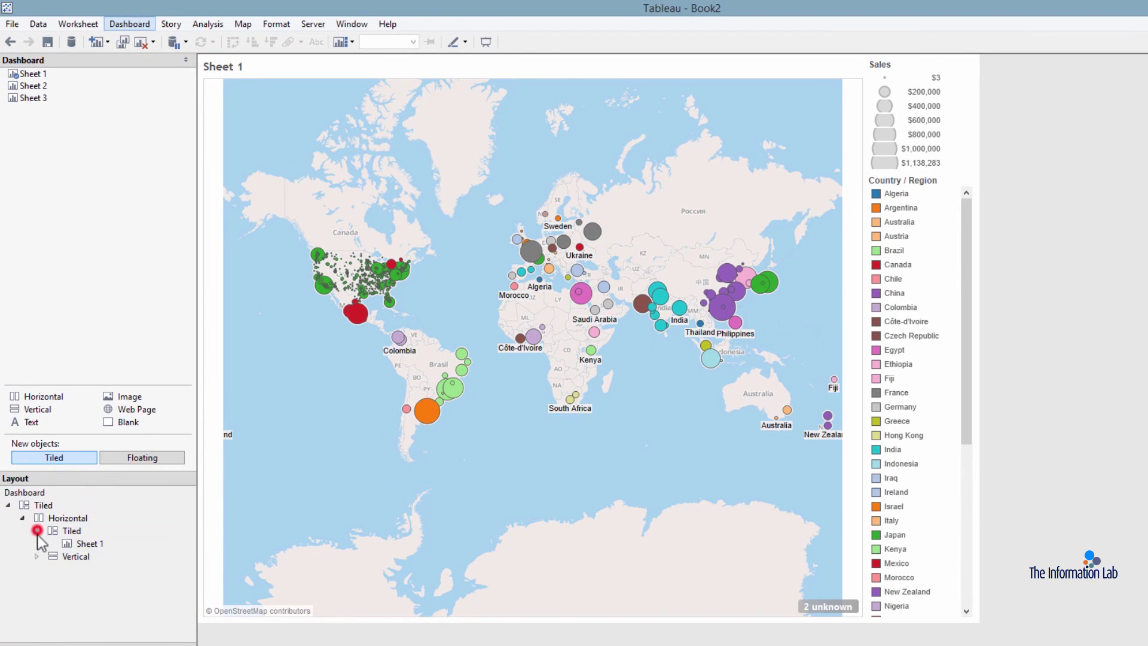
left_click(37, 557)
left_click(81, 609)
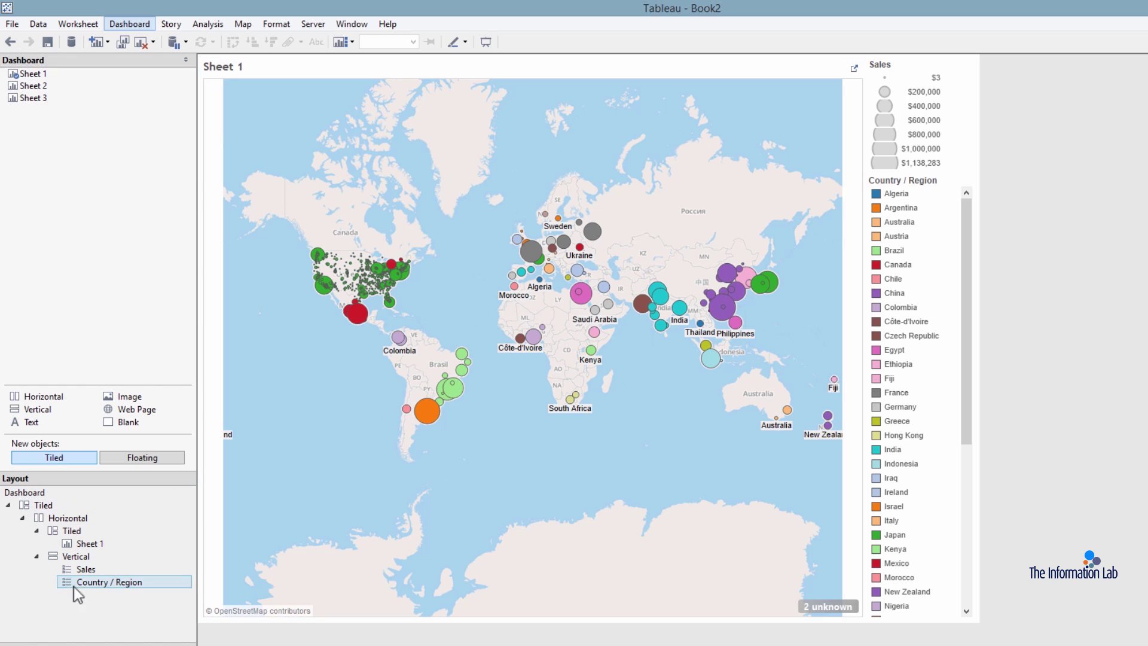
left_click(90, 582)
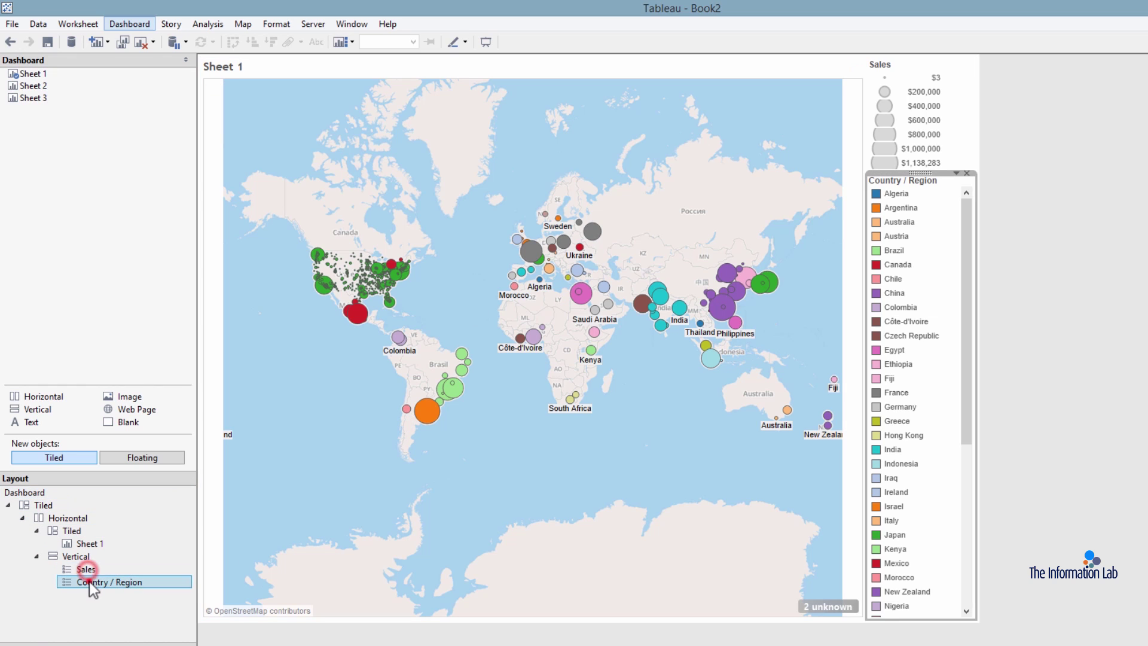
left_click(87, 570)
left_click(80, 557)
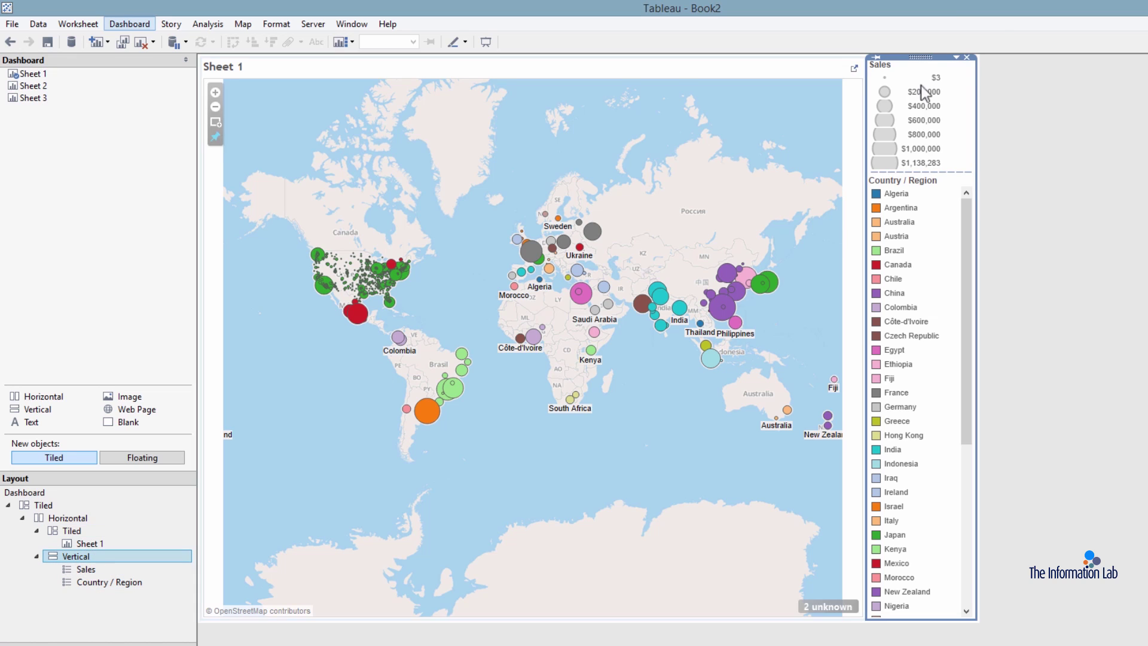
left_click(80, 541)
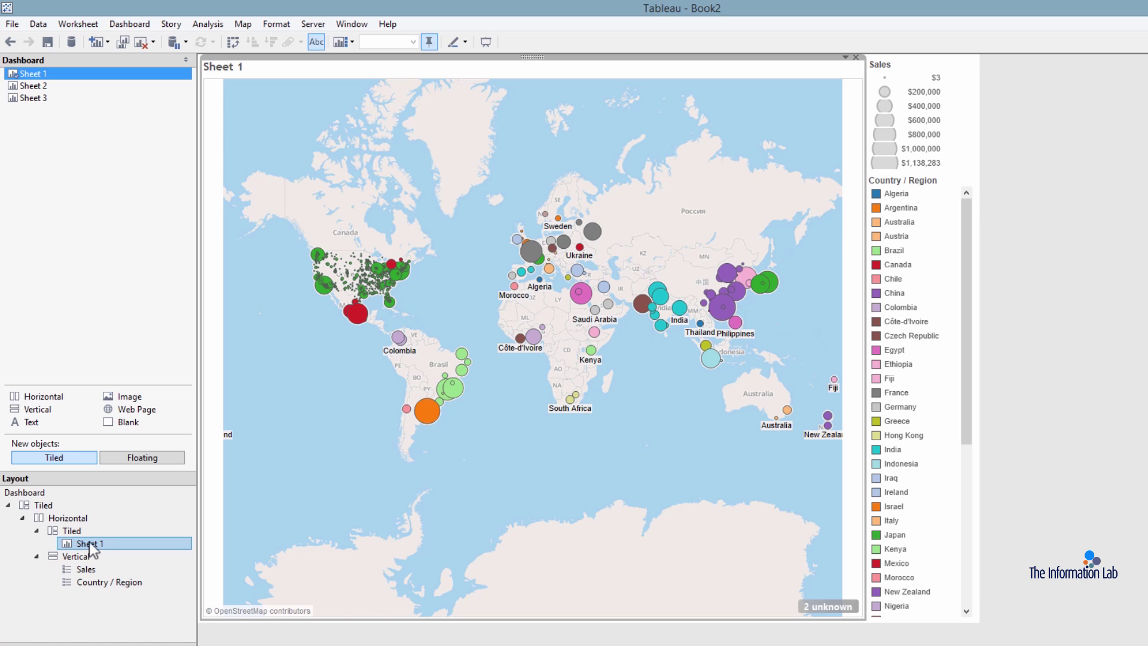
- Compare the areas covered by the nested Tiled and Vertical containers, and collapse both in the layout hierarchy
left_click(73, 530)
left_click(60, 556)
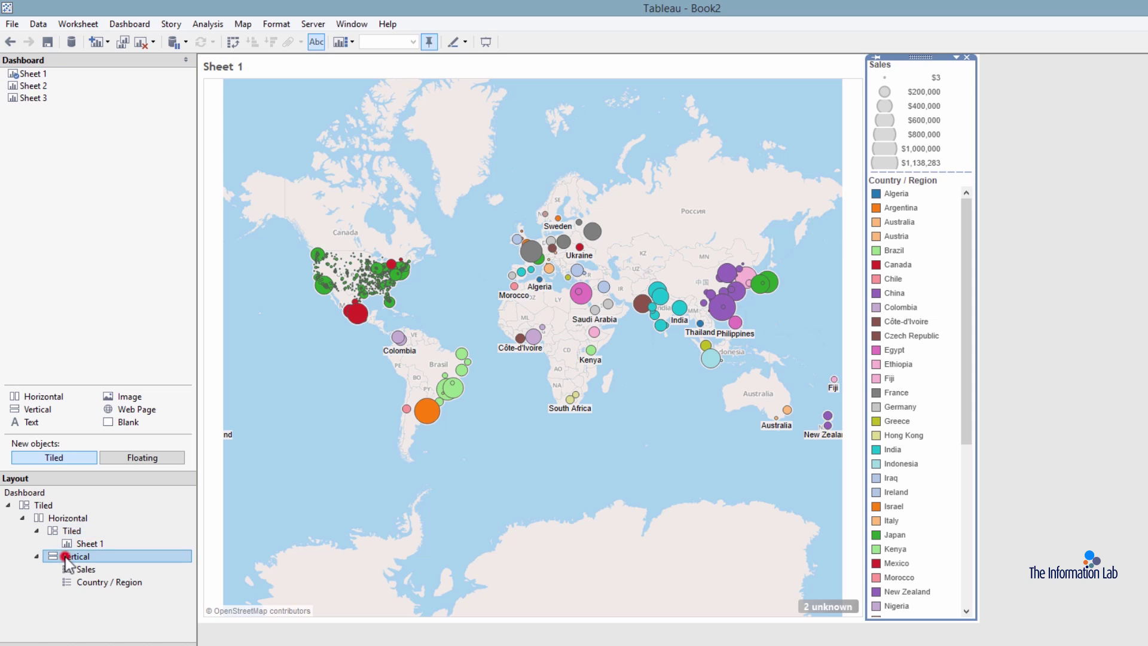
left_click(64, 530)
left_click(63, 556)
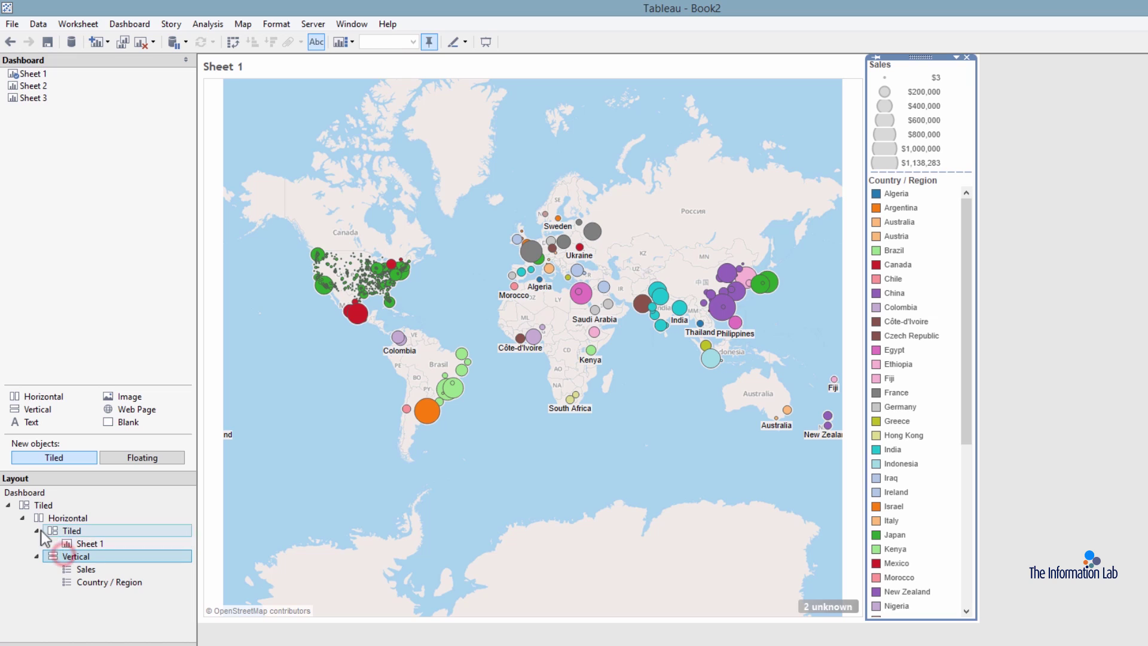
left_click(36, 530)
left_click(36, 543)
left_click(75, 531)
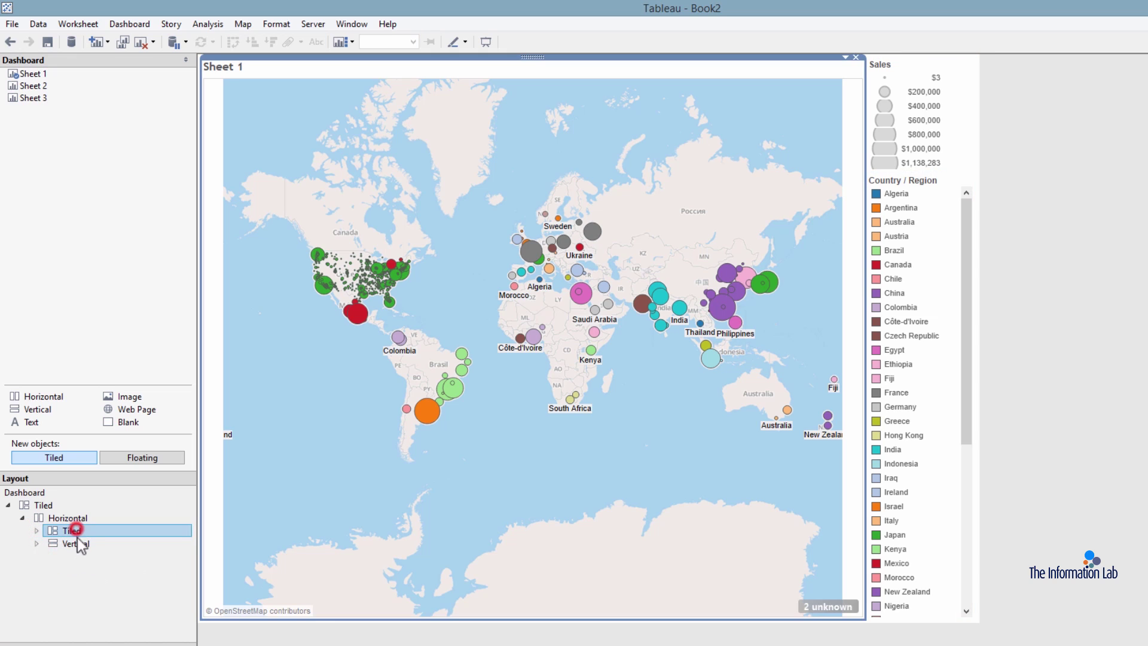
left_click(76, 543)
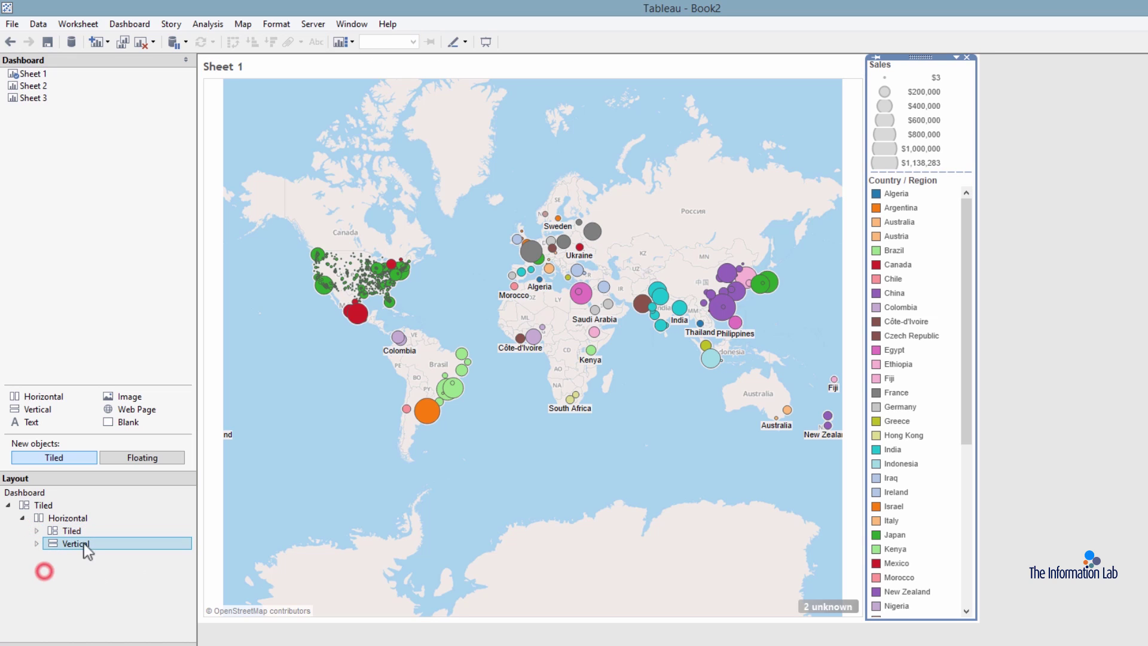
- Examine the Horizontal container that encloses the Tiled and Vertical containers, collapsing it and expanding its complete hierarchy again
left_click(65, 518)
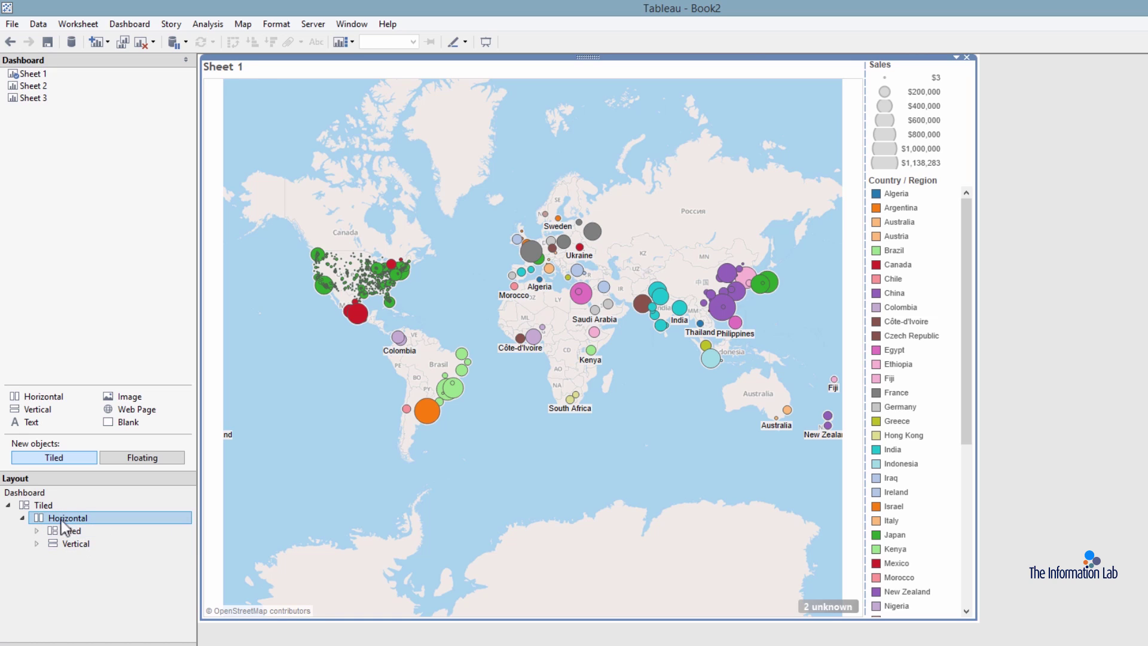
left_click(22, 518)
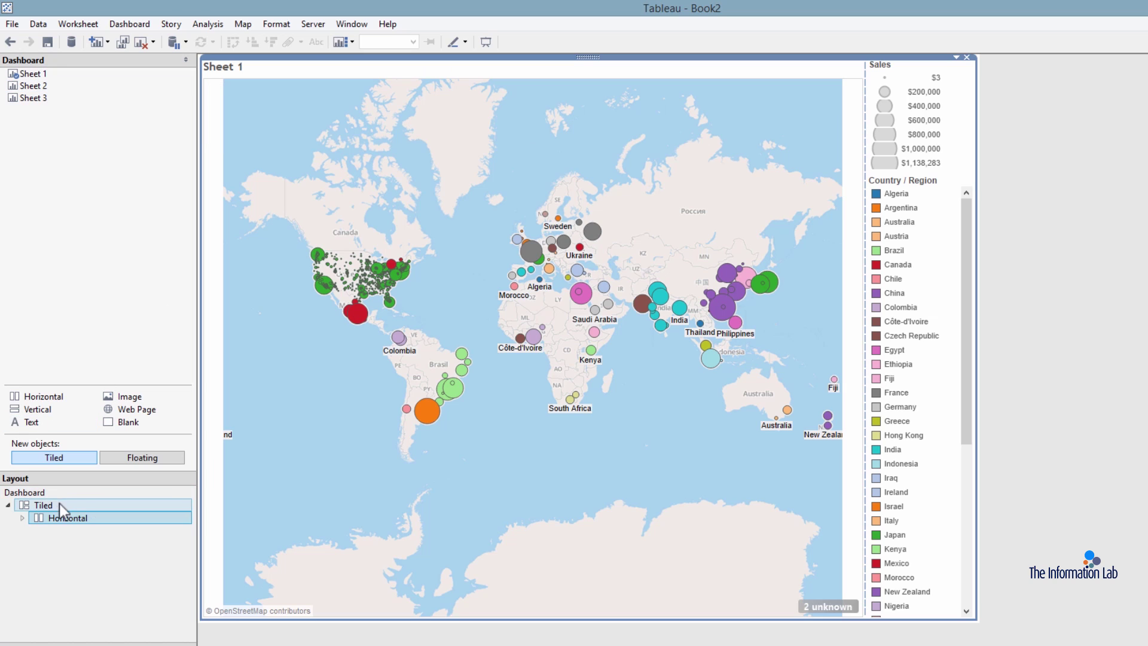
left_click(52, 545)
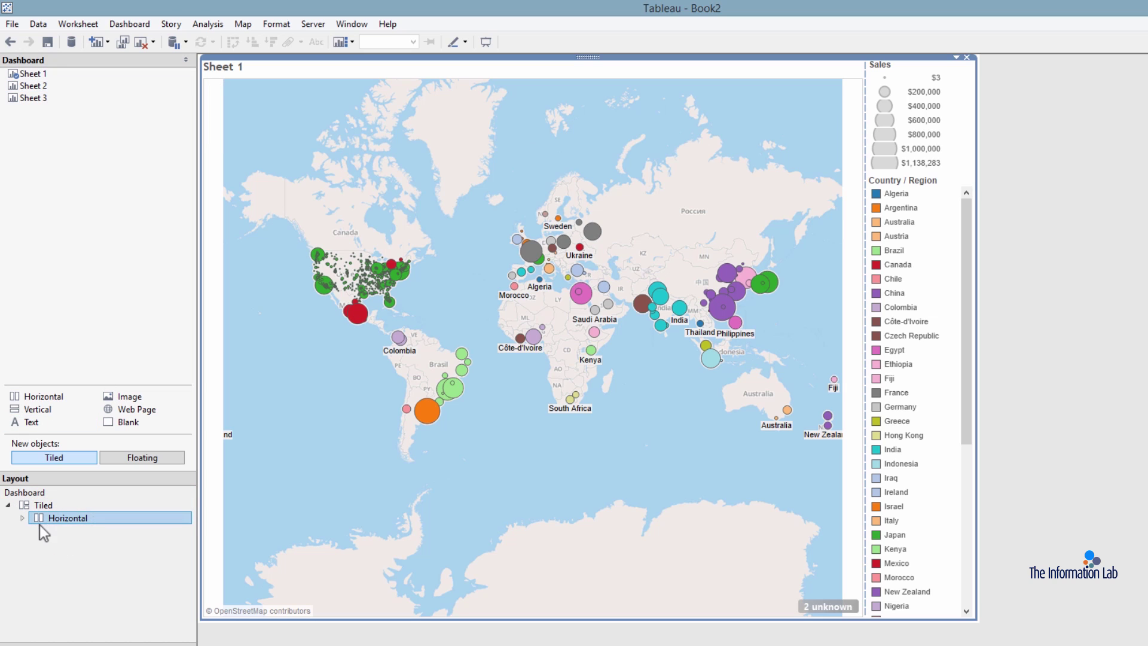
left_click(23, 518)
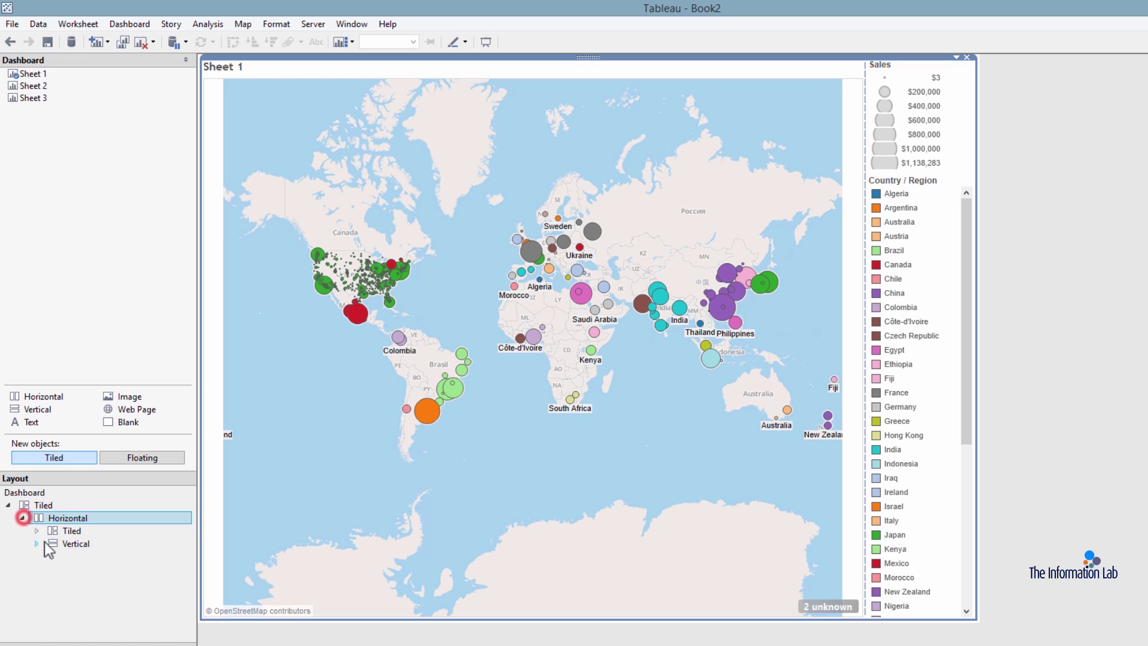
left_click(36, 530)
left_click(36, 555)
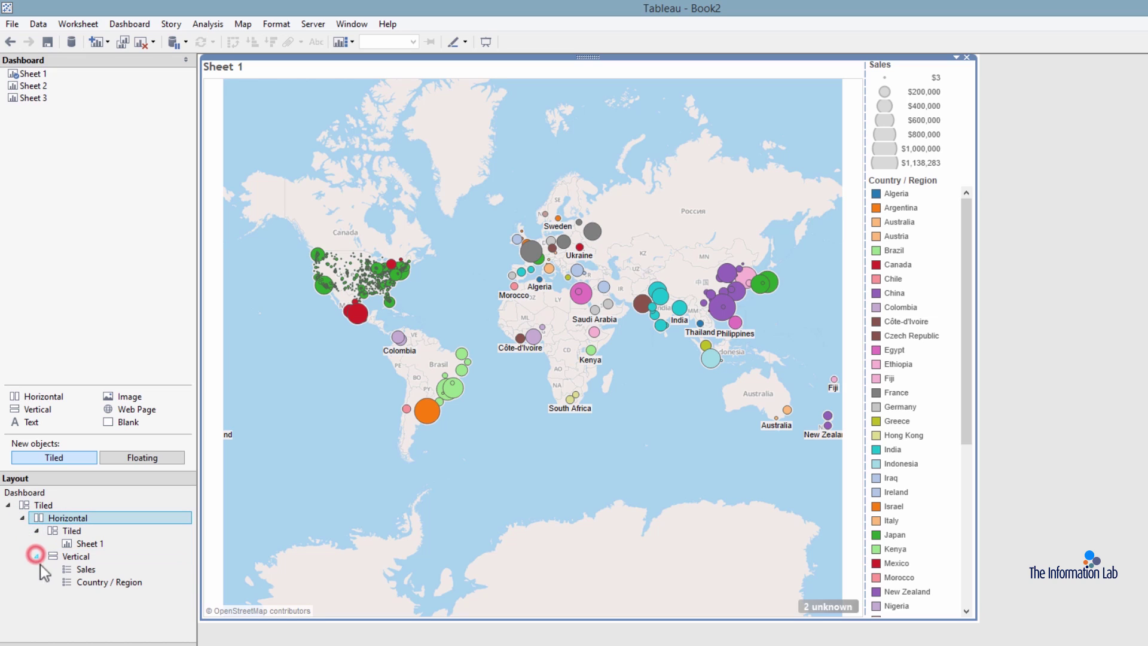
left_click(93, 614)
- Clear the dashboard, add a tiled horizontal container filling it, and select that container in the expanded layout hierarchy
left_click(141, 43)
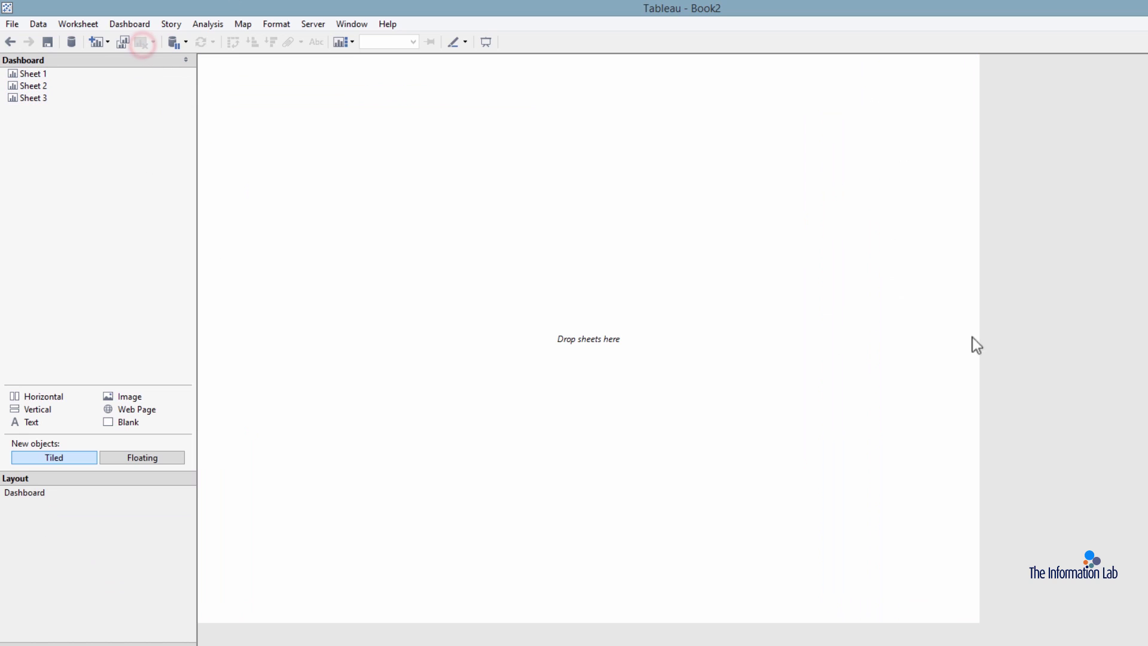
left_click(1052, 321)
left_click(134, 294)
left_click_drag(36, 396, 487, 196)
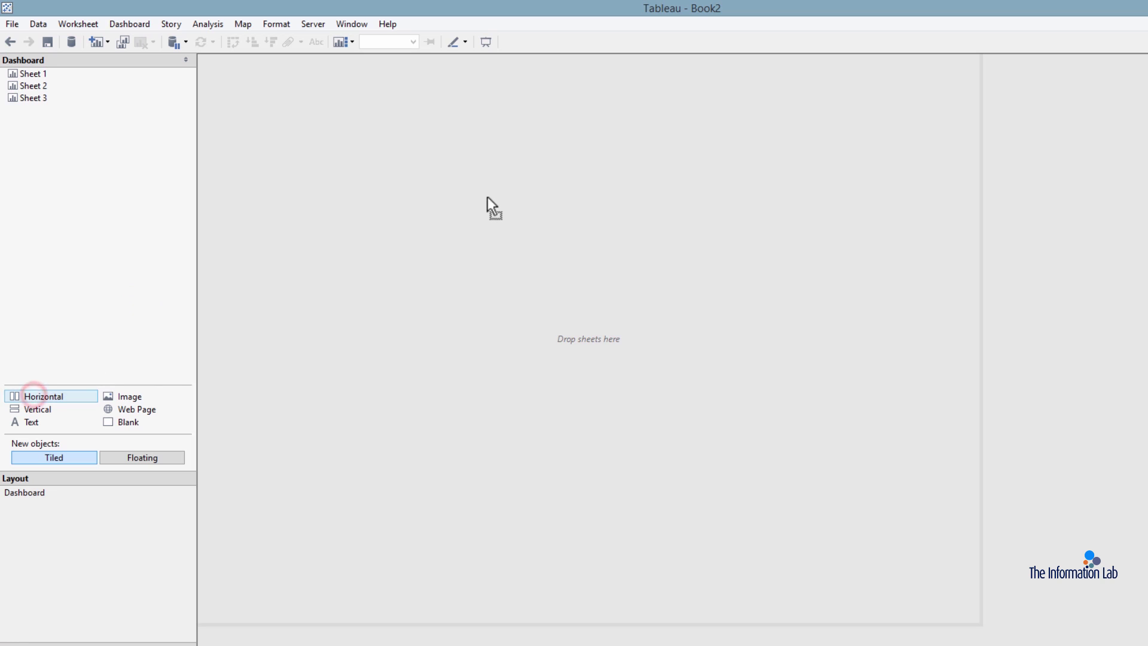
left_click_drag(567, 282, 567, 282)
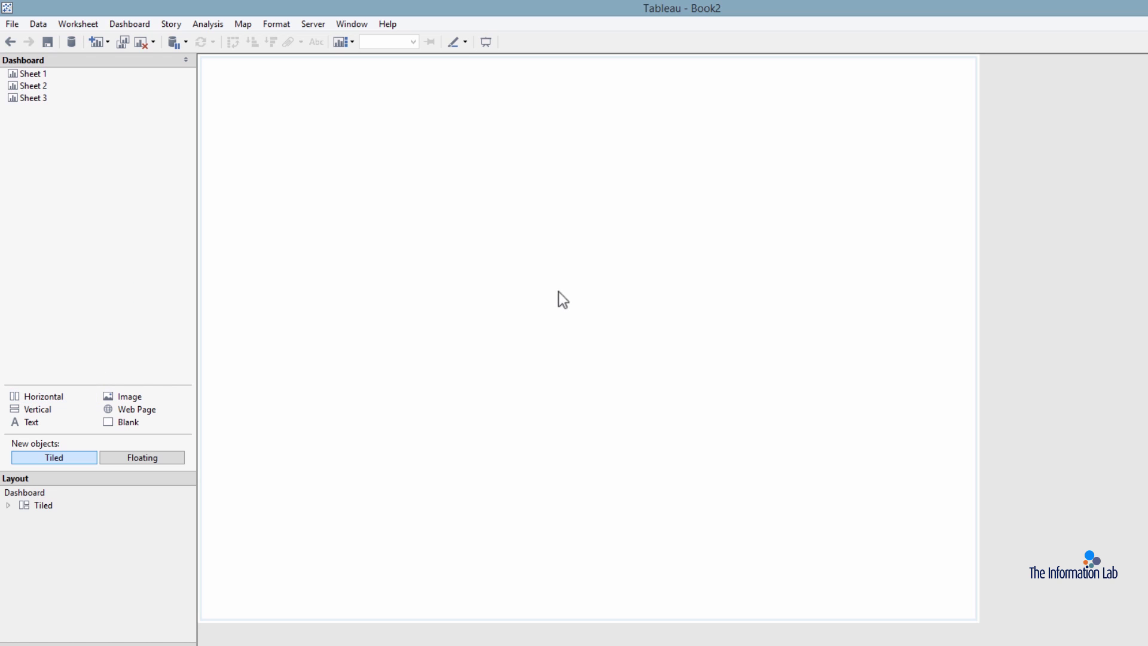
left_click(473, 332)
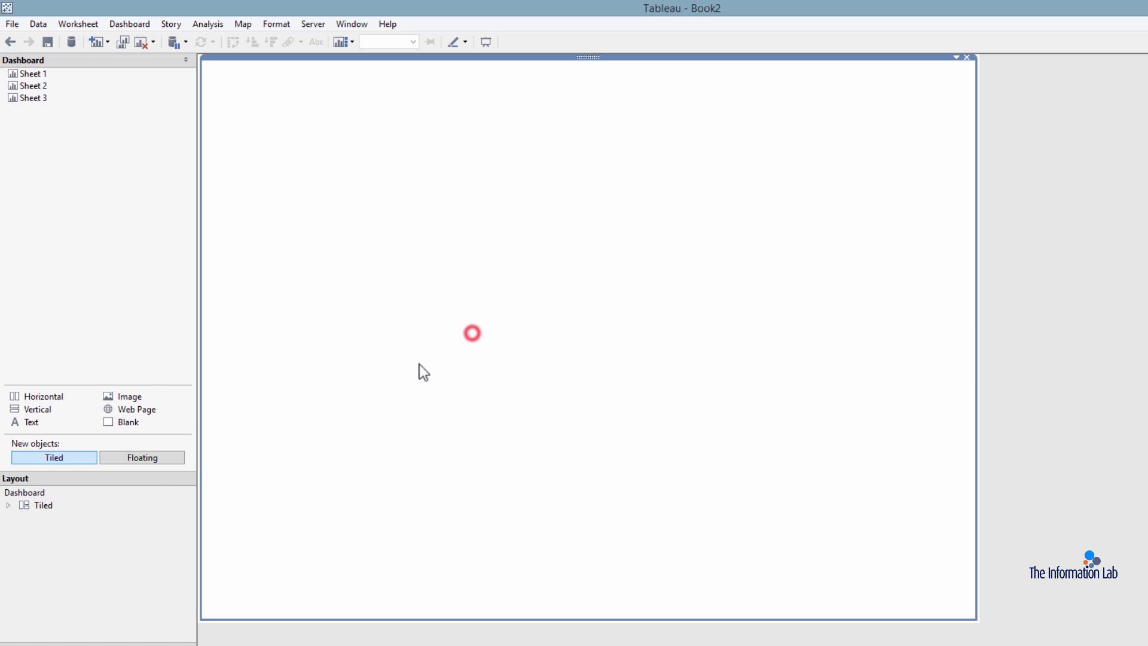
left_click(10, 505)
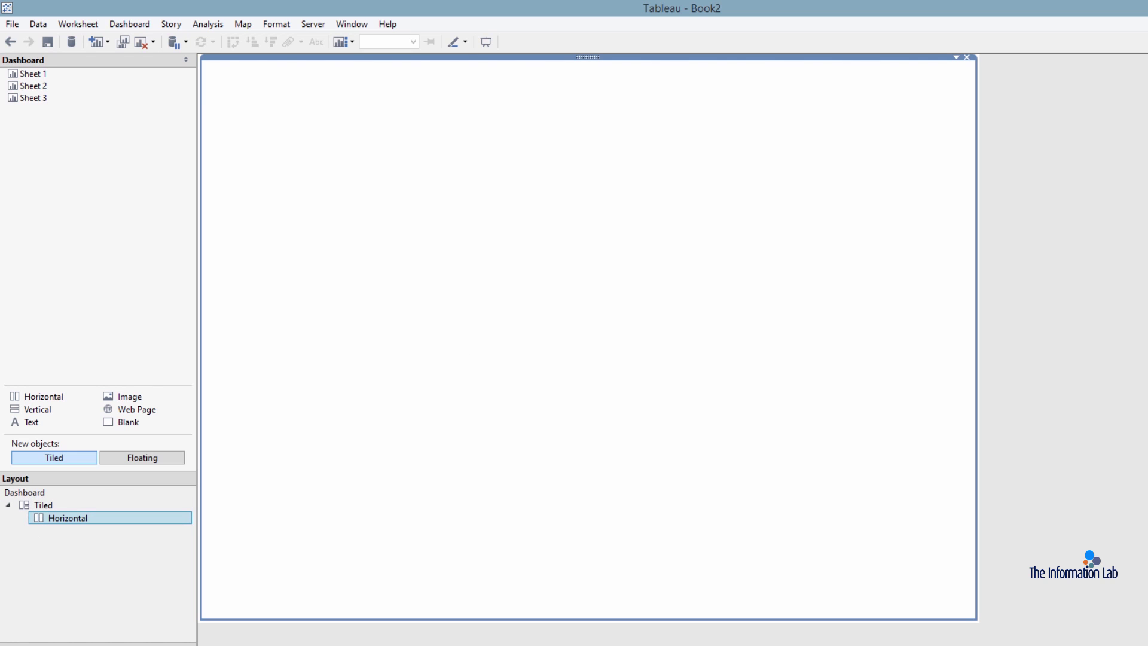
left_click(73, 520)
- Add a floating horizontal container over the dashboard and move it toward the dashboard's upper-left area
left_click(148, 459)
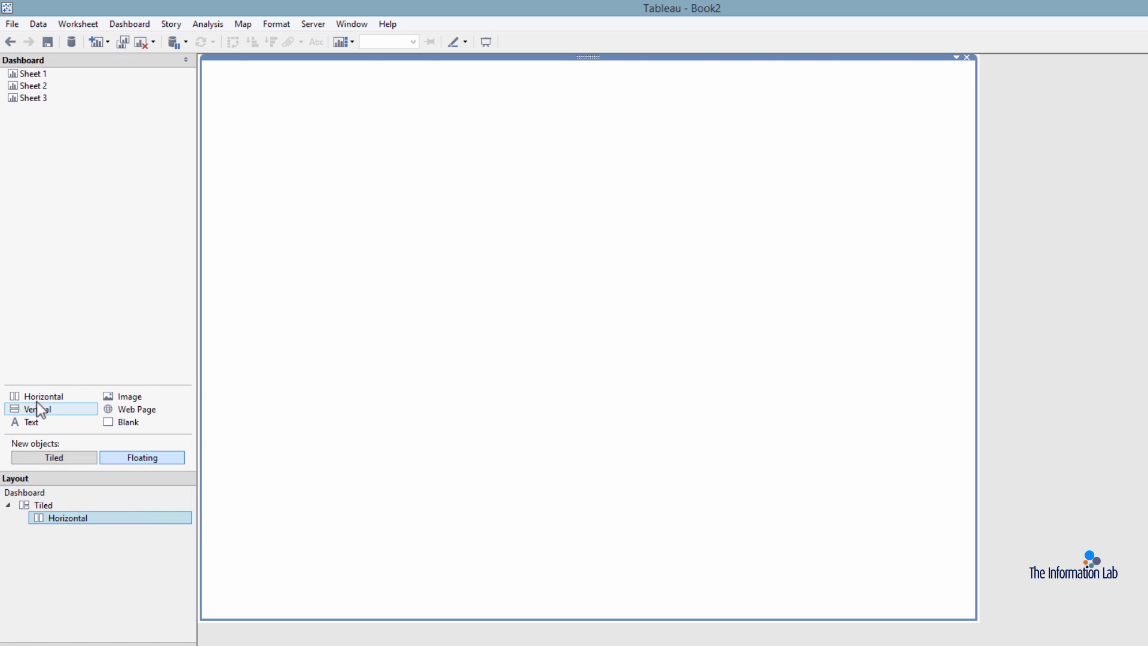
left_click_drag(36, 396, 402, 175)
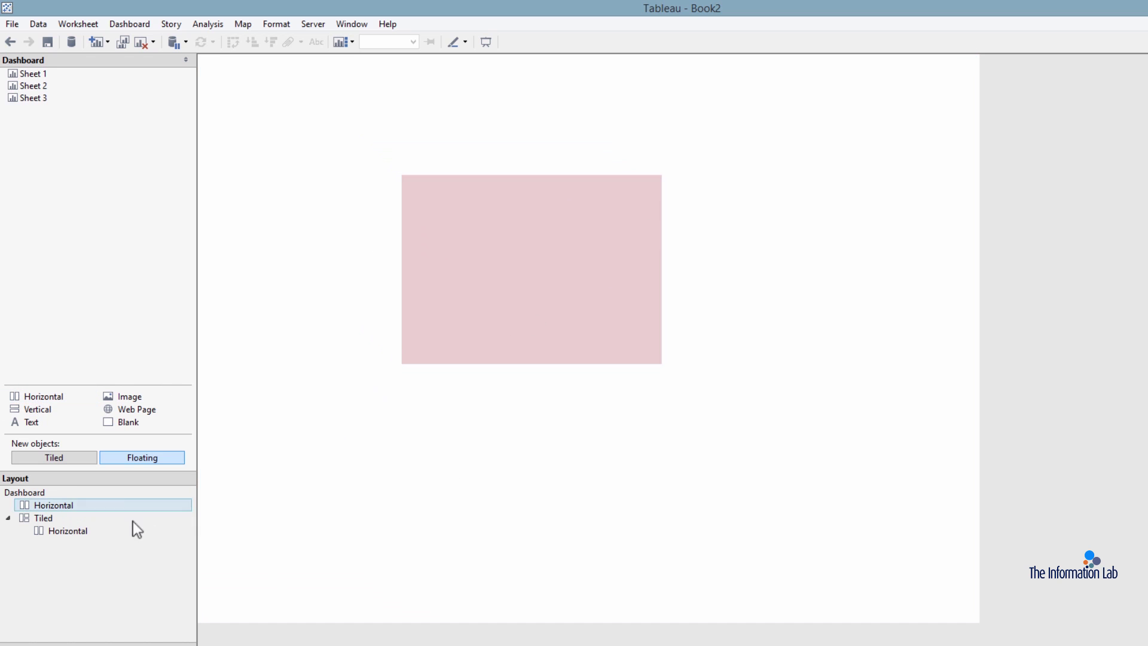
left_click(521, 261)
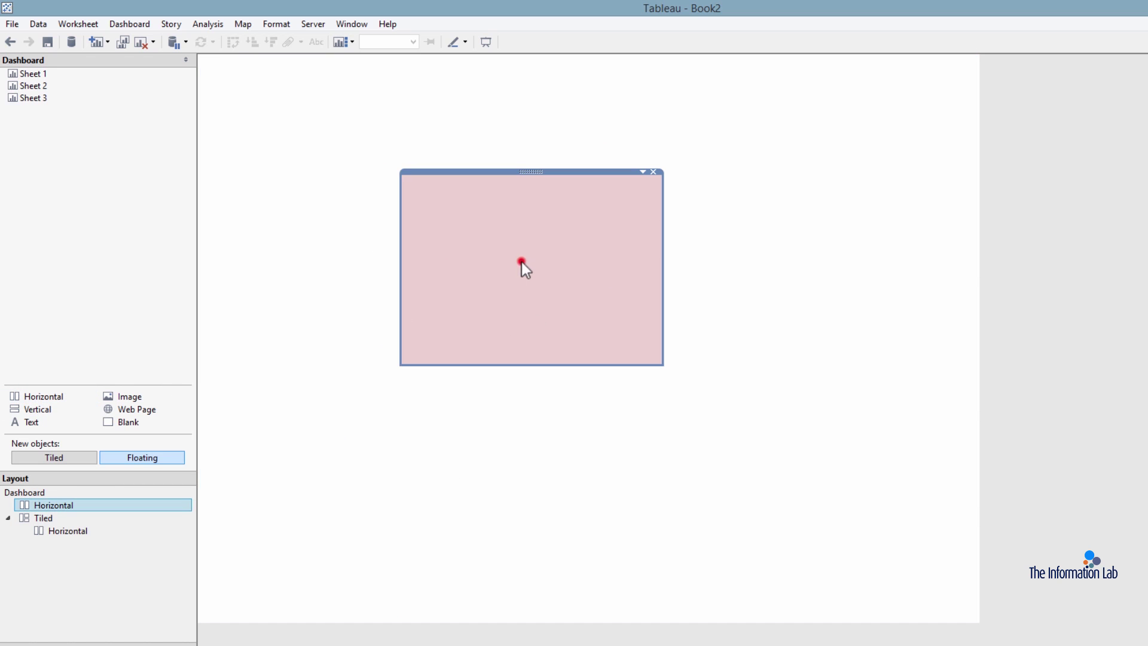
left_click(52, 506)
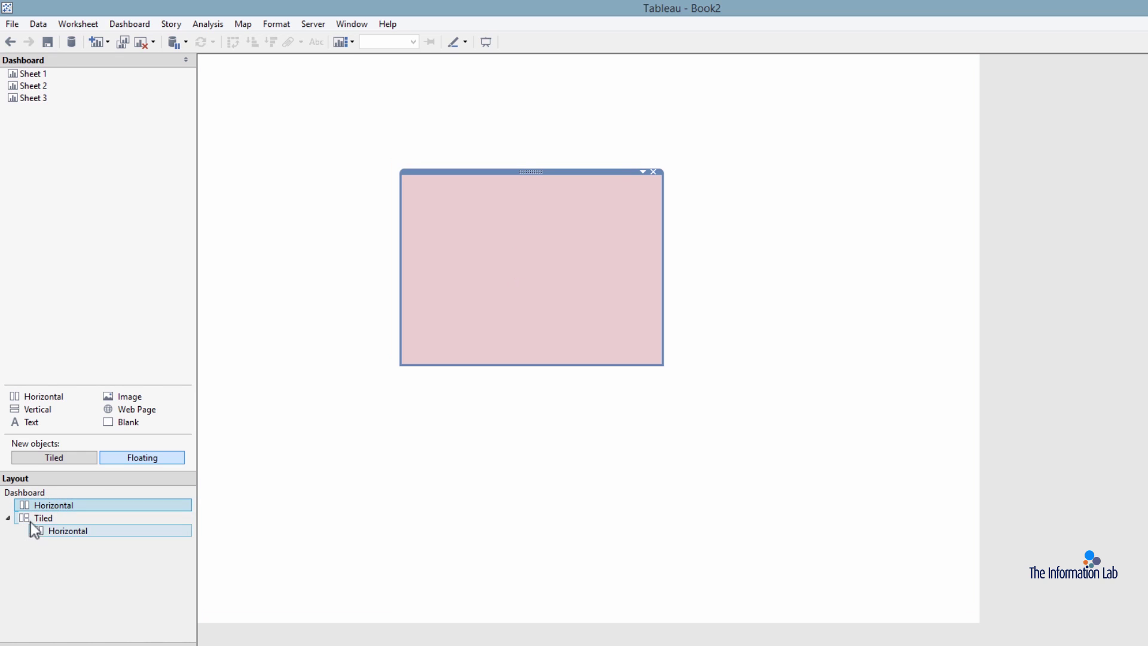
left_click(471, 173)
left_click_drag(533, 175, 431, 146)
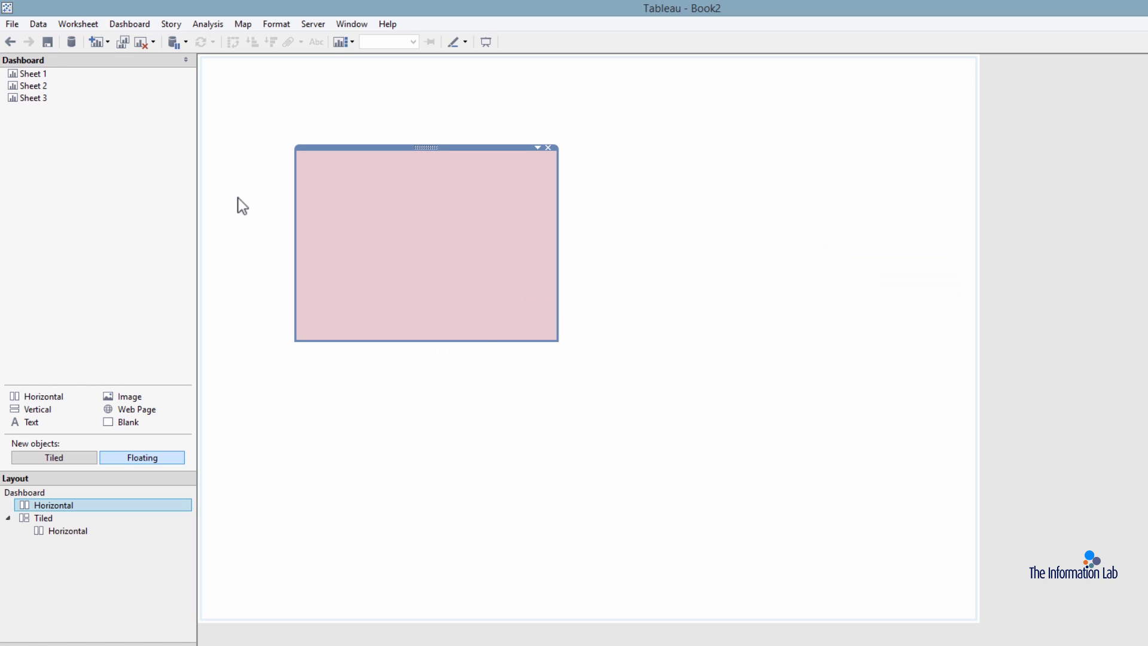
- Turn off floating for the pink horizontal container and select its parent Horizontal container in the layout hierarchy
left_click(537, 148)
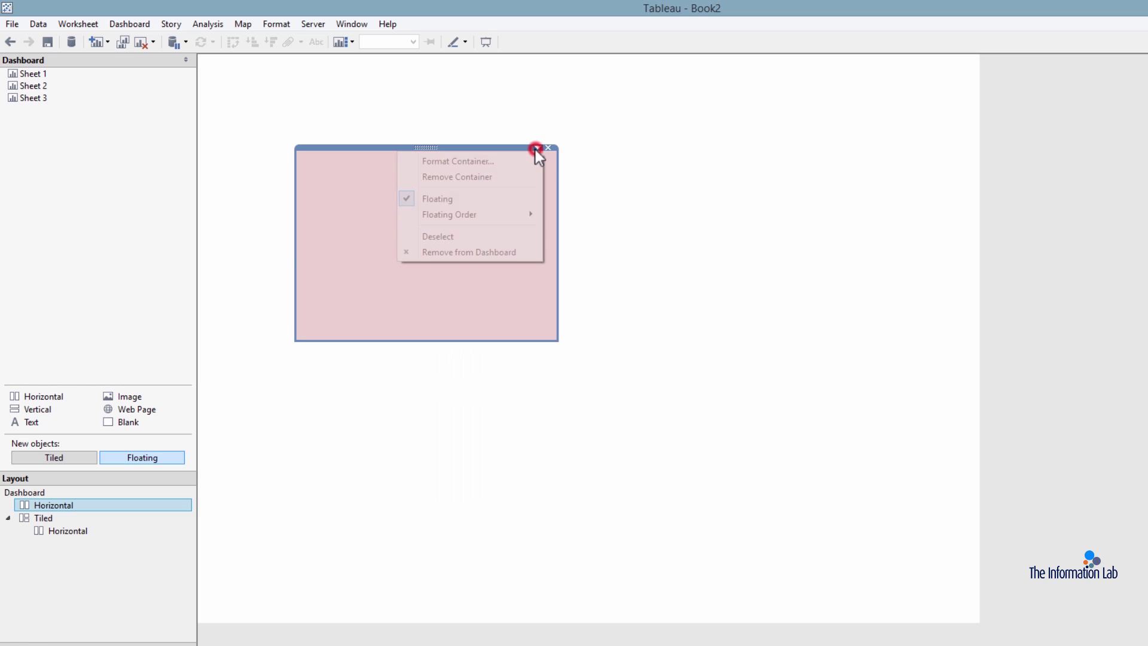
left_click(469, 204)
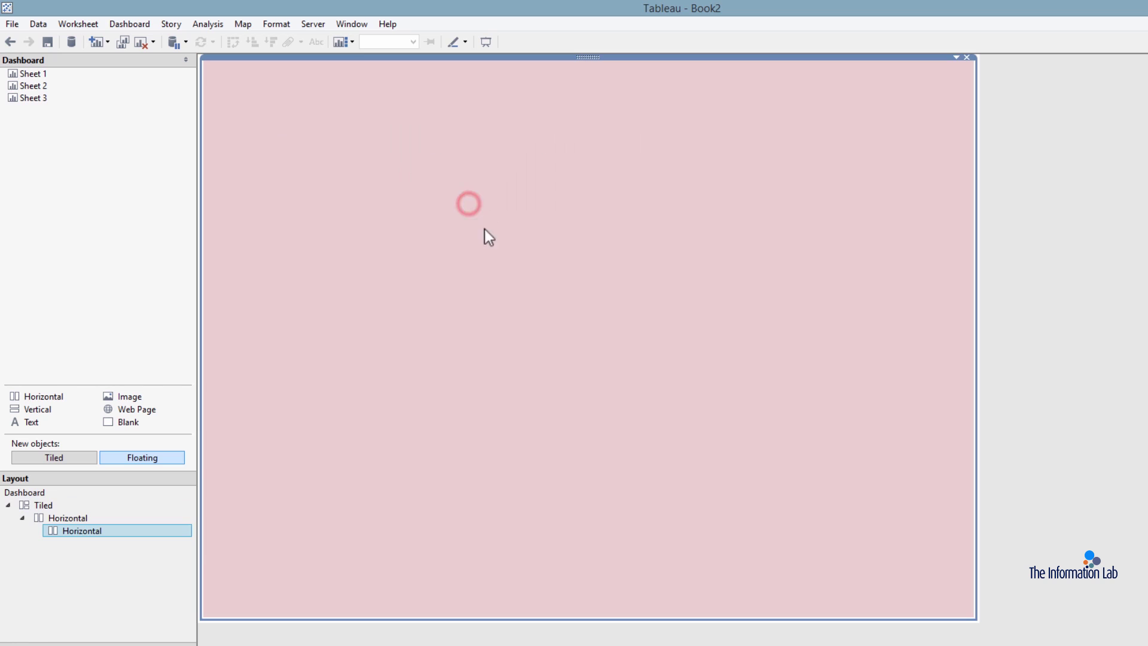
left_click(62, 518)
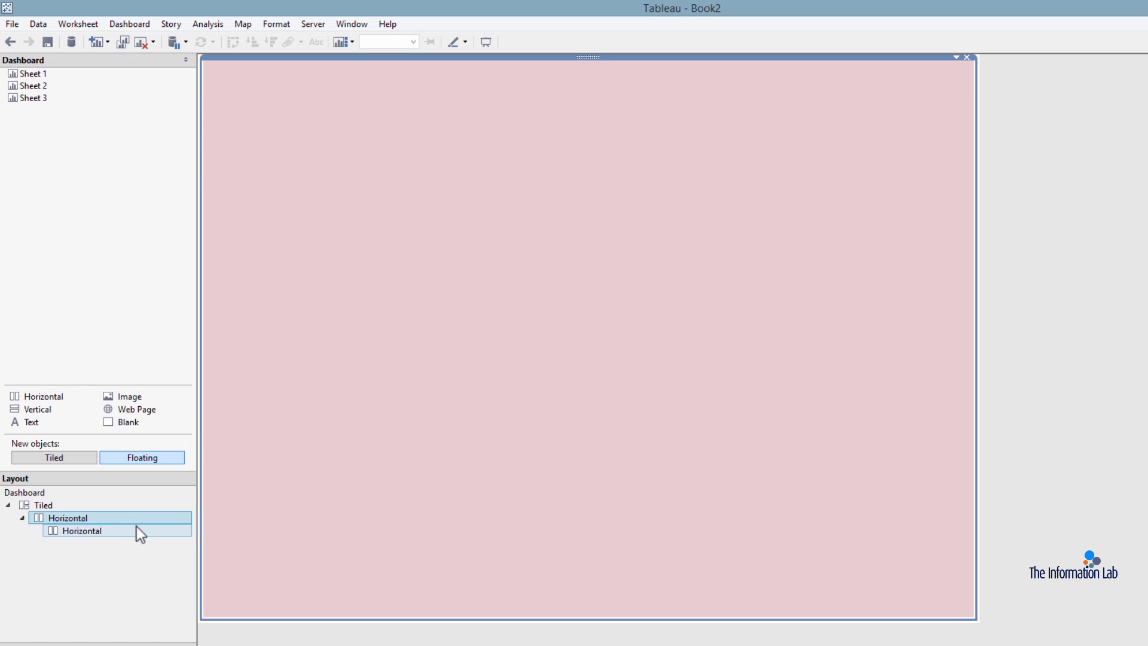
left_click(121, 518)
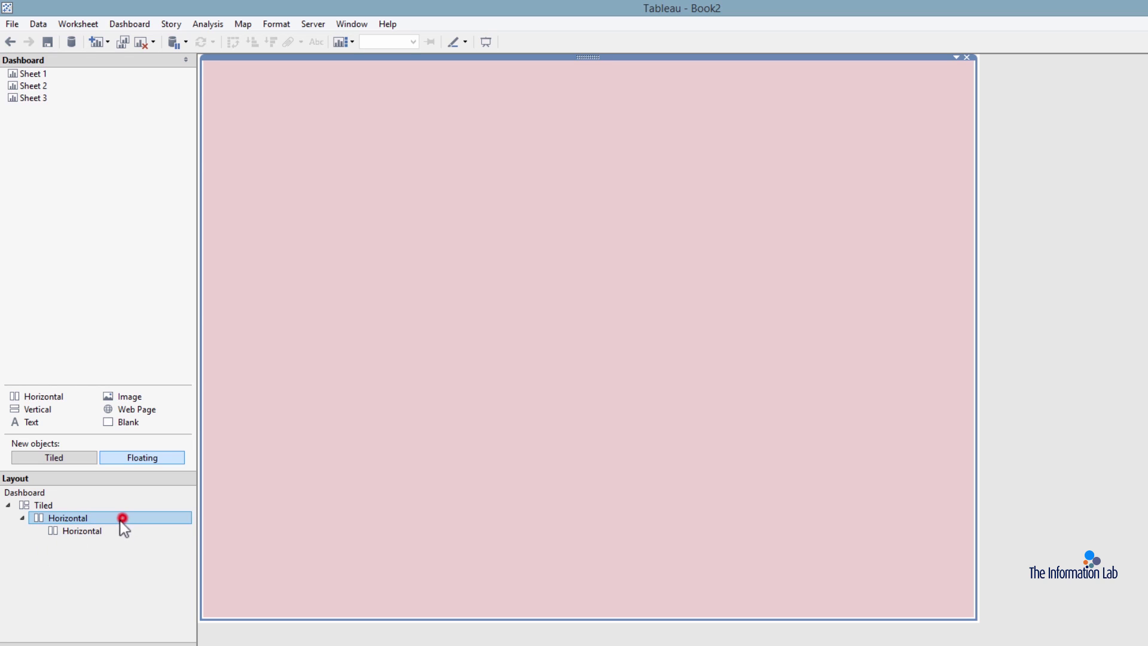
- Select the layout container enclosing the pink horizontal container, shade it yellow, and close its formatting options
left_click(867, 109)
left_click(1017, 353)
left_click(816, 303)
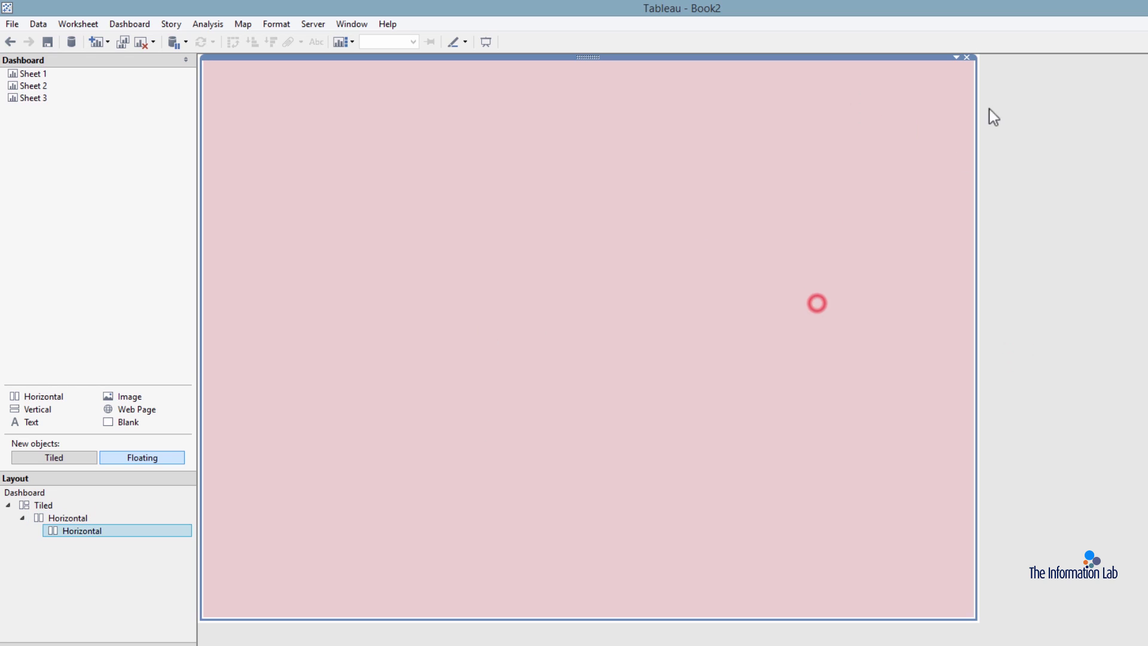
left_click(956, 57)
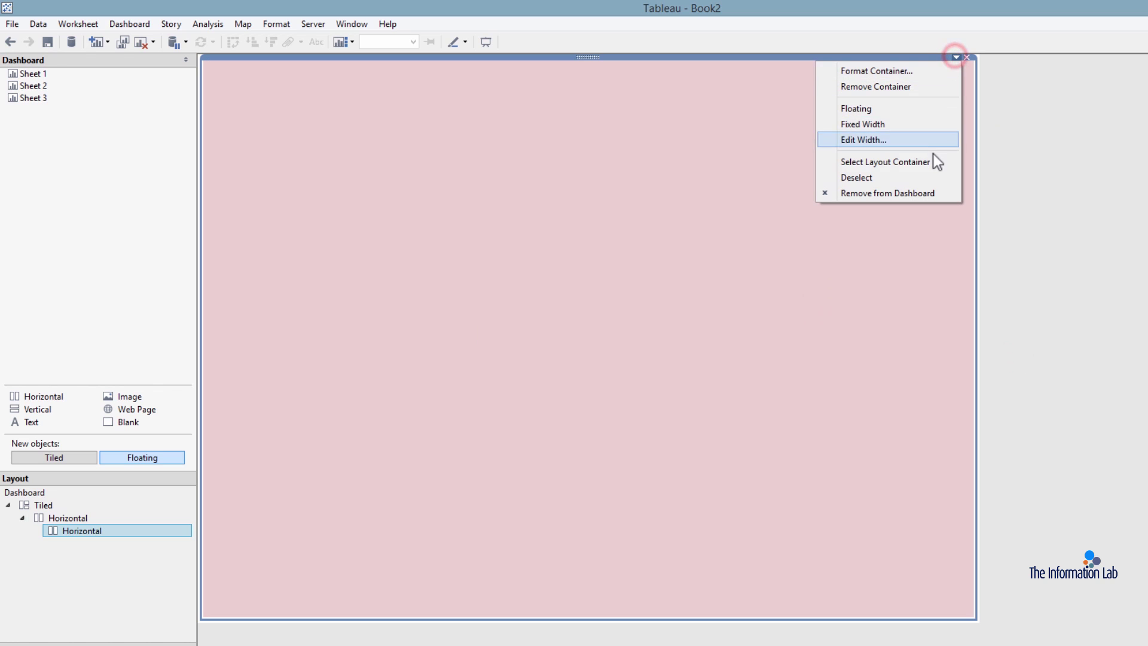
left_click(932, 160)
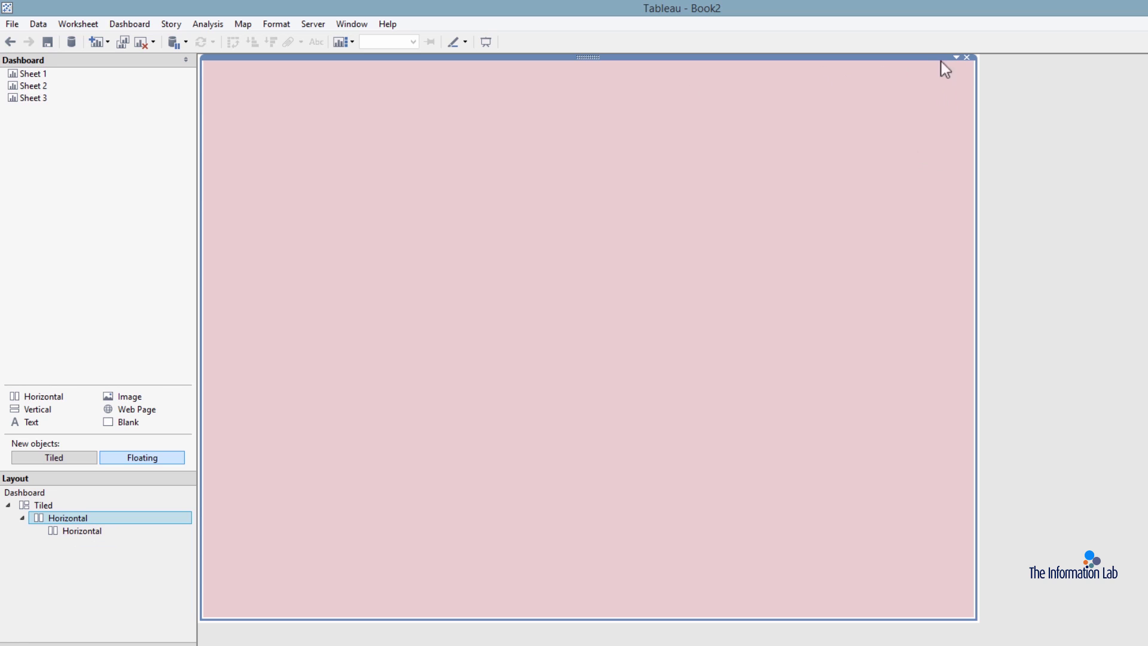
left_click(957, 58)
left_click(923, 72)
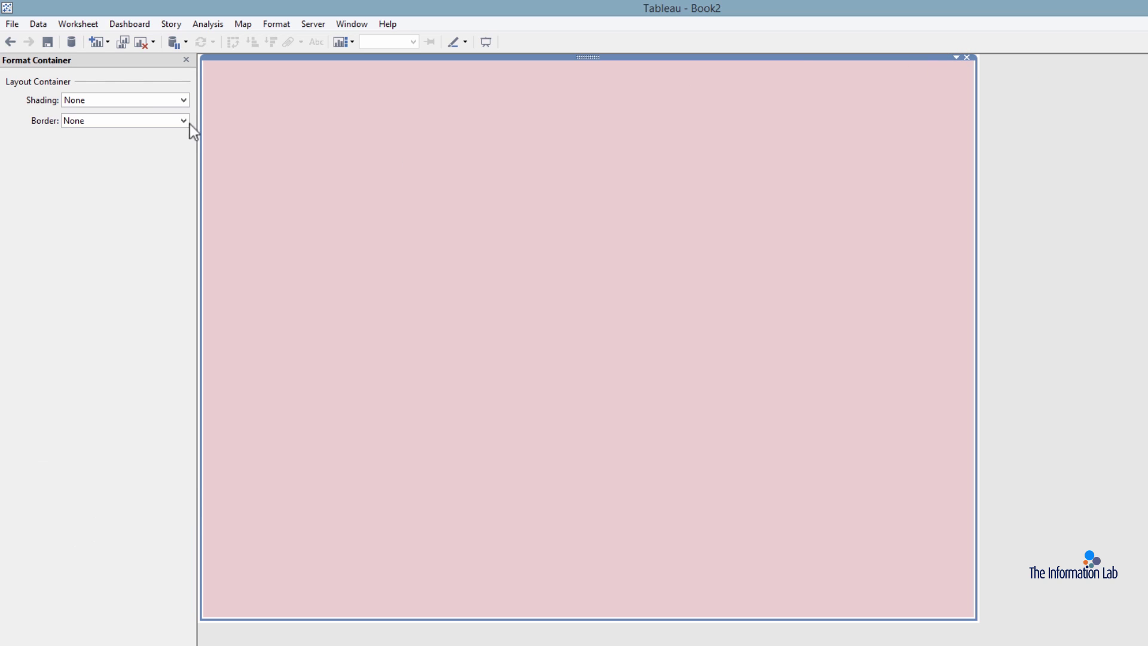
left_click(170, 102)
left_click(137, 135)
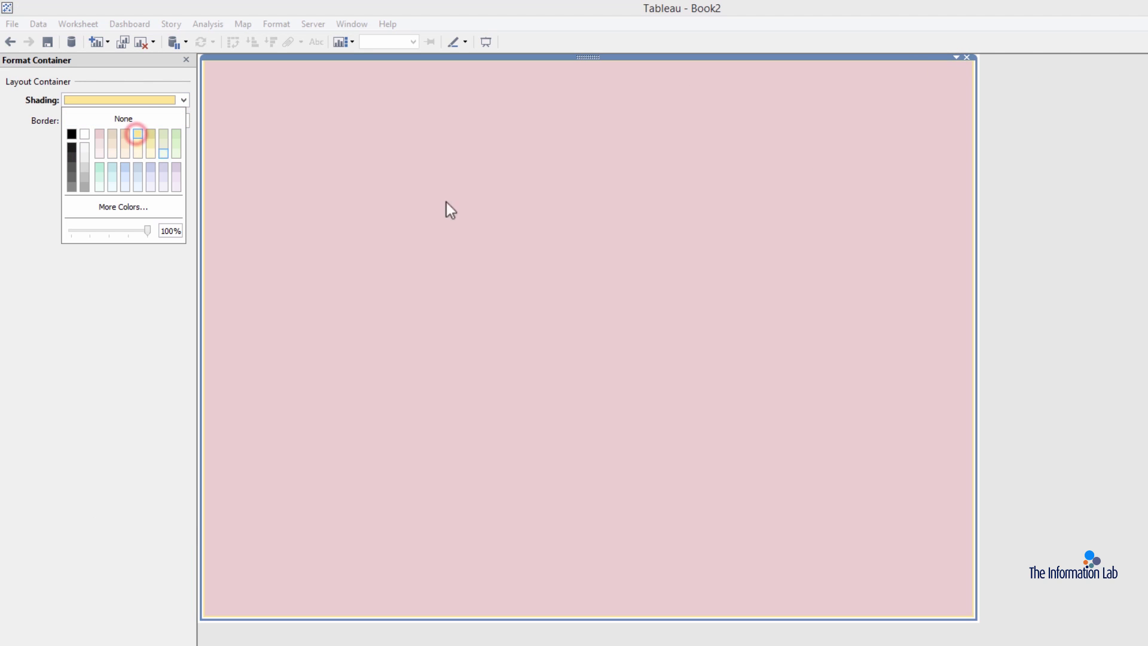
left_click(997, 305)
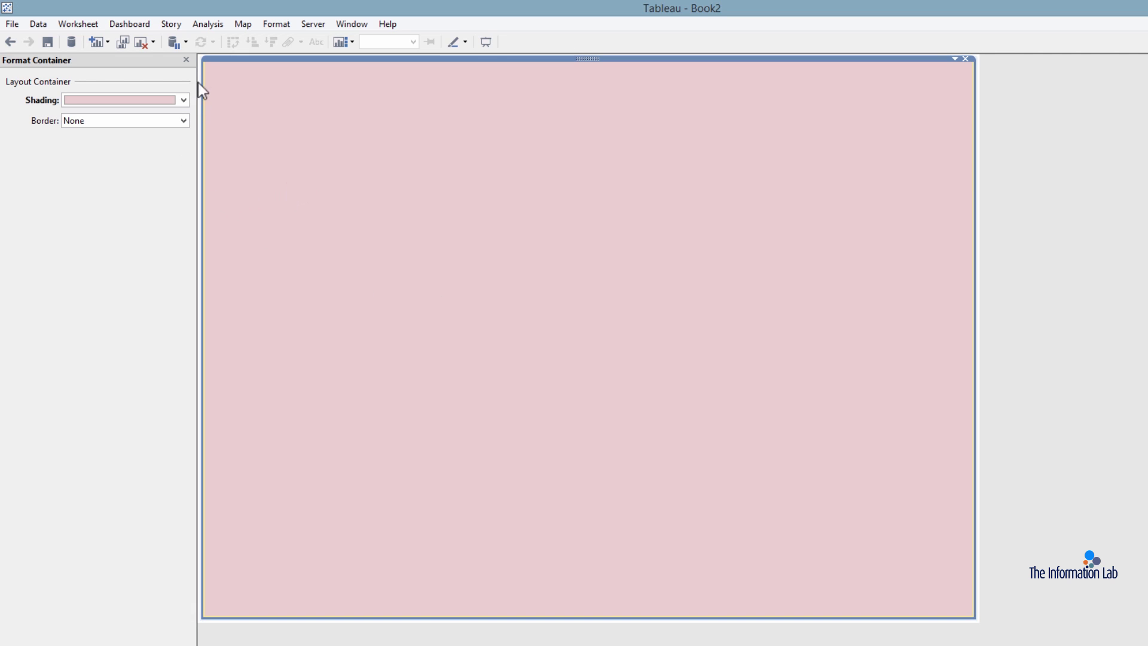
left_click(186, 59)
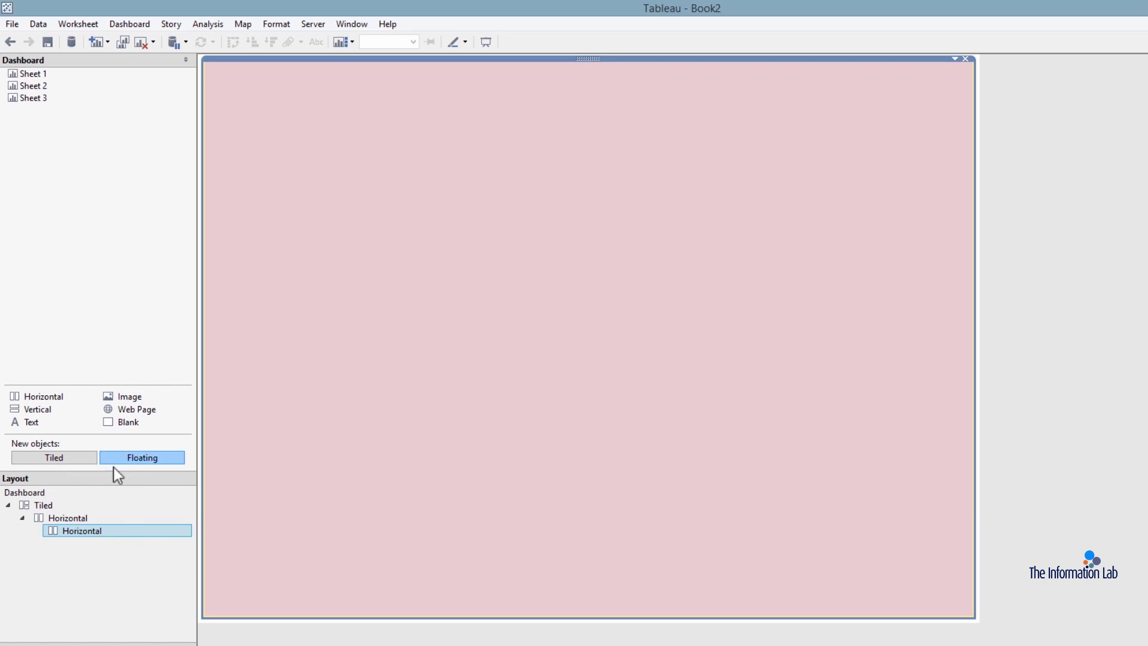
- Clear the dashboard and add a tiled horizontal container that fills it
left_click(139, 43)
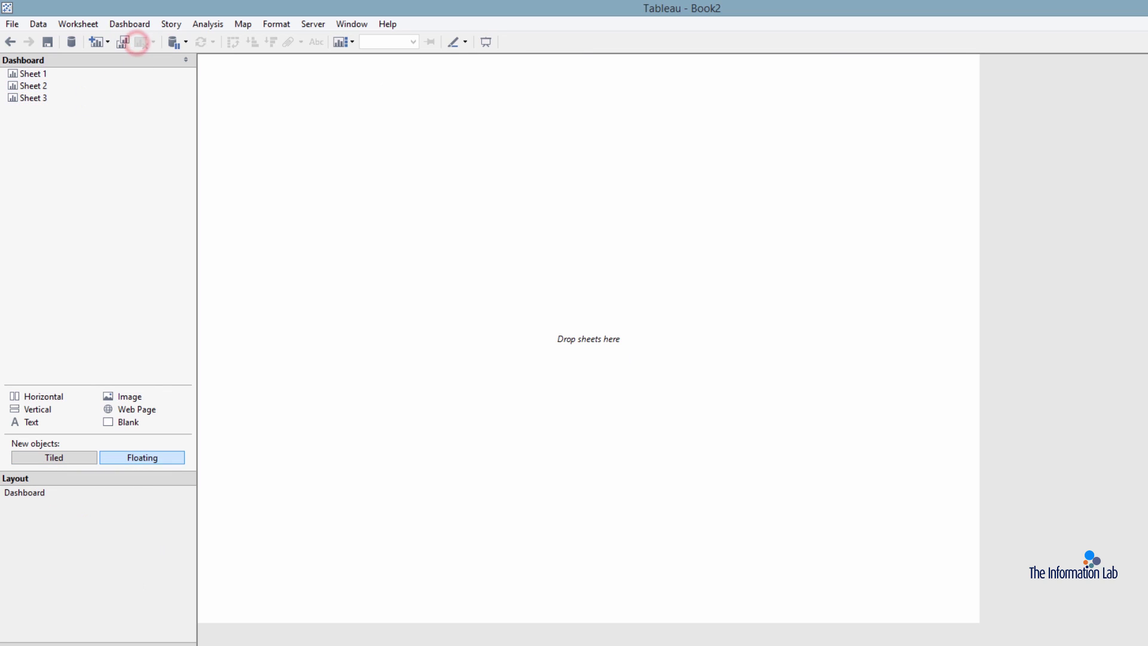
left_click(37, 400)
left_click_drag(42, 399, 92, 324)
left_click(77, 460)
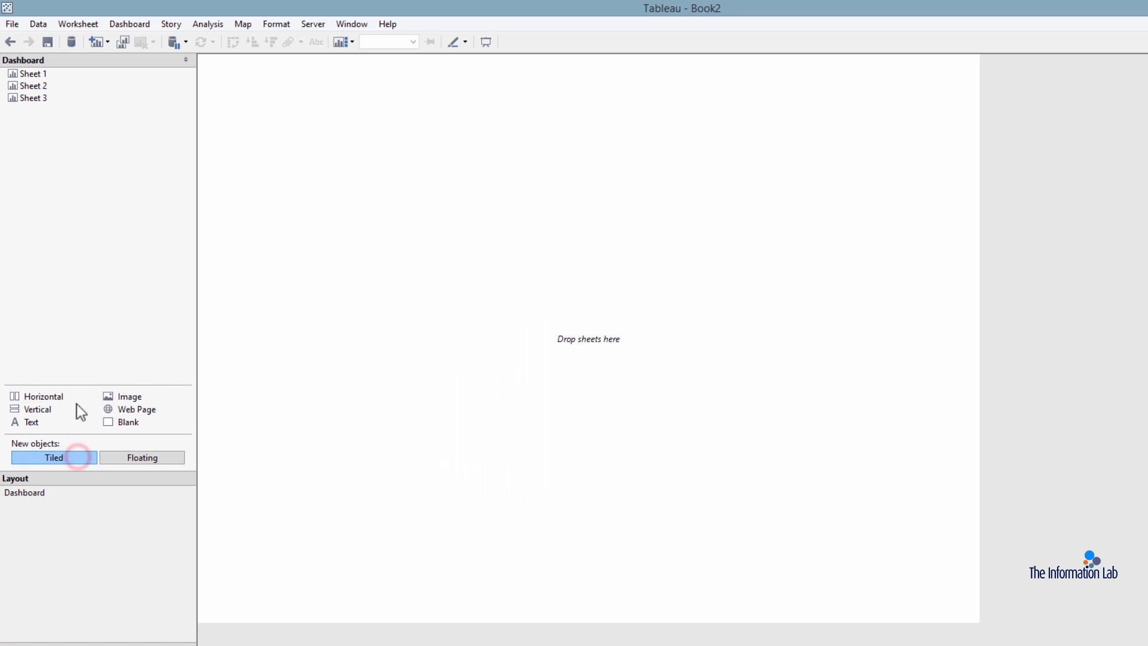
left_click_drag(29, 397, 405, 305)
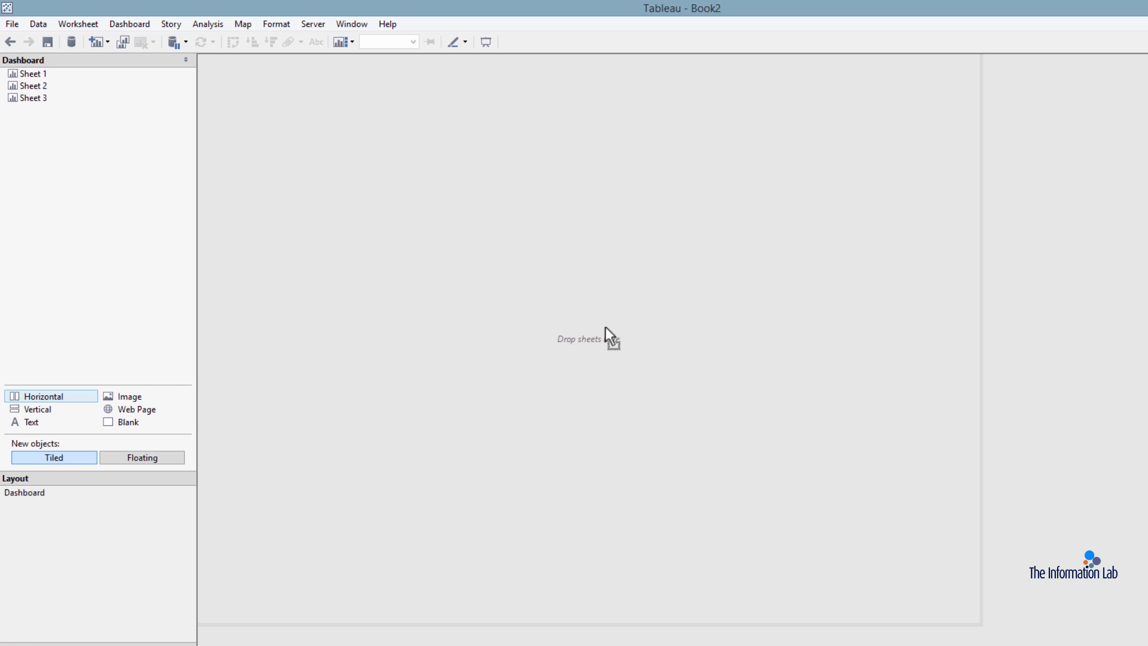
left_click_drag(608, 326, 632, 333)
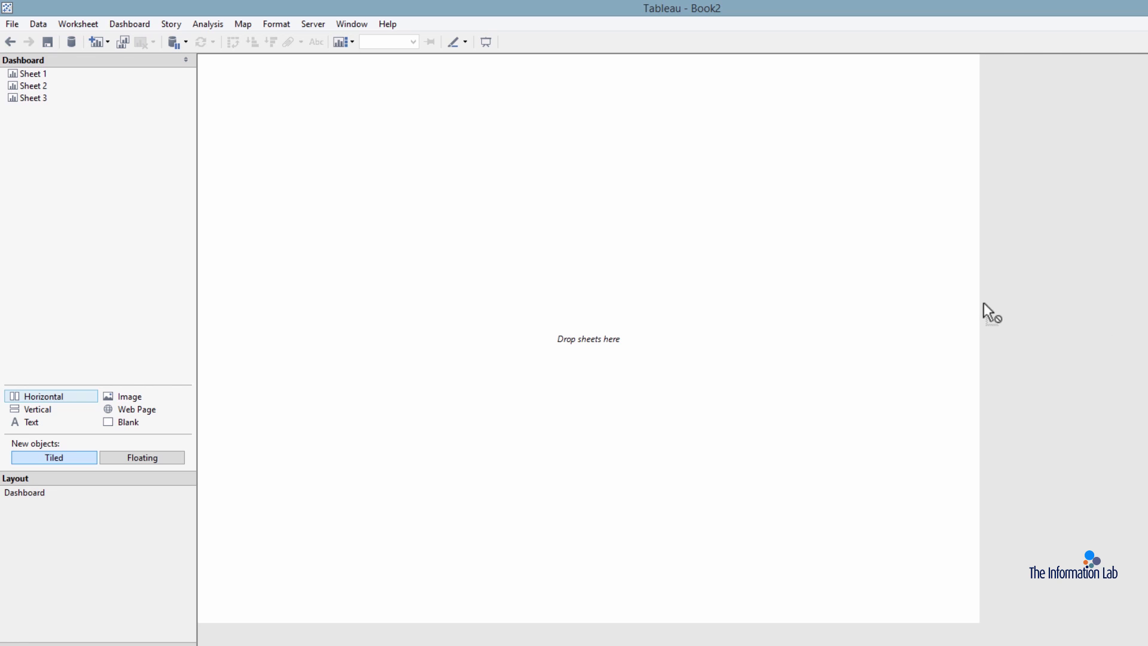
left_click_drag(984, 302, 514, 618)
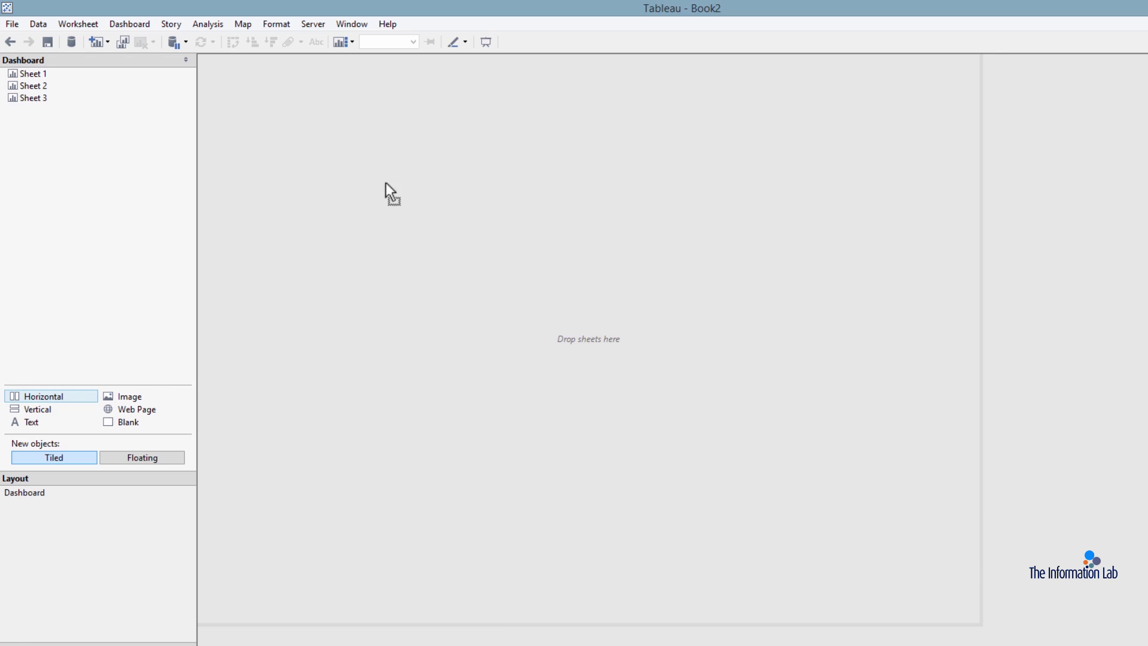
left_click_drag(602, 275, 569, 326)
left_click(521, 404)
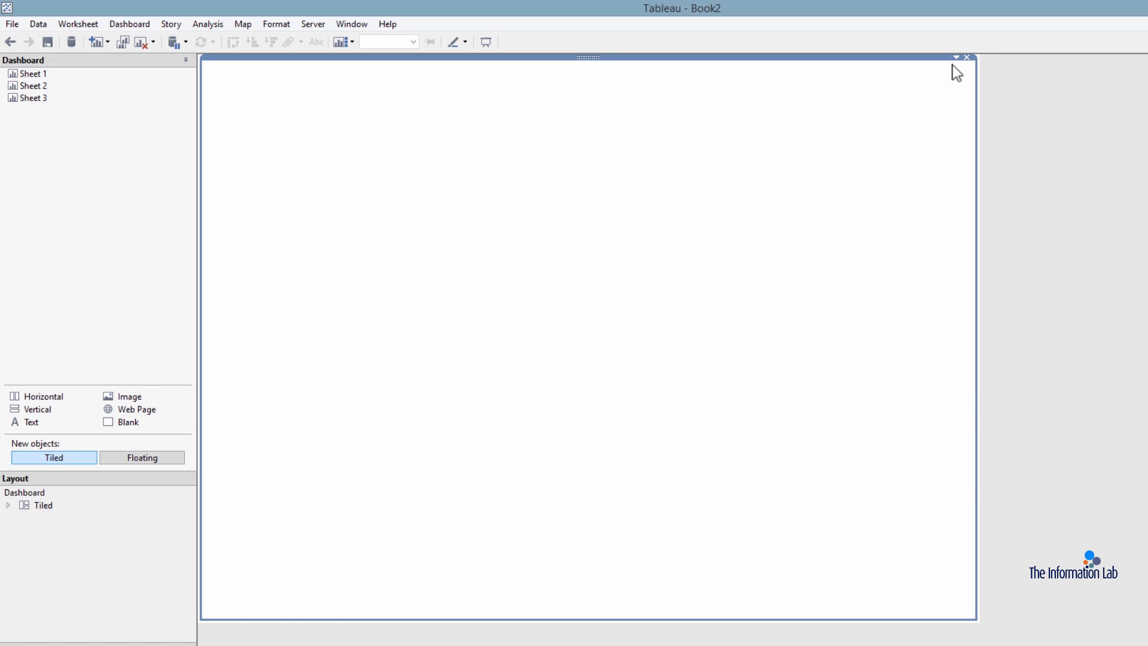
- Shade the new horizontal container yellow and close its formatting options
left_click(956, 56)
left_click(892, 72)
left_click(149, 100)
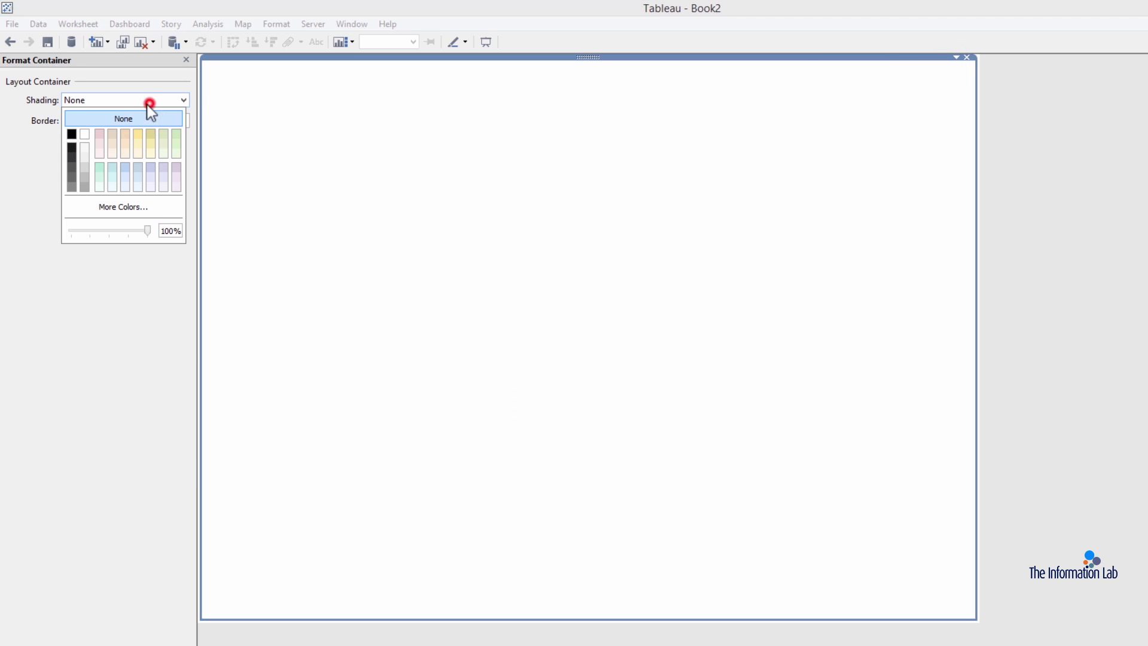
left_click(137, 134)
left_click(232, 225)
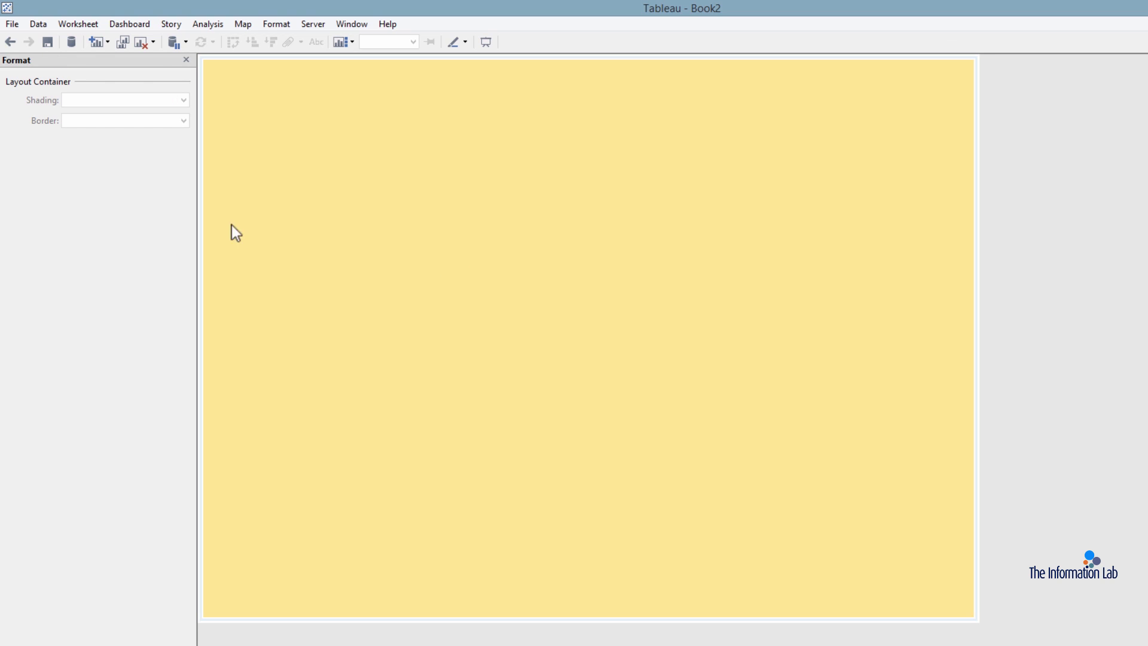
left_click(186, 59)
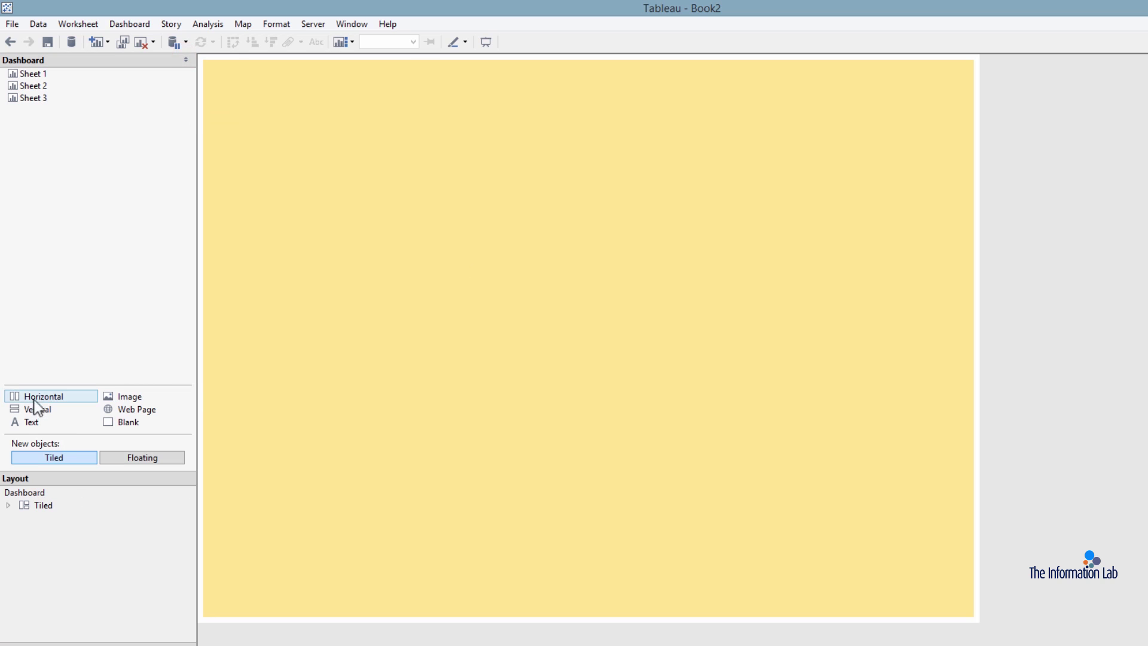
- Preview drop positions for a second horizontal container inside the yellow container and along the dashboard's edges, without placing it
left_click_drag(20, 396, 552, 304)
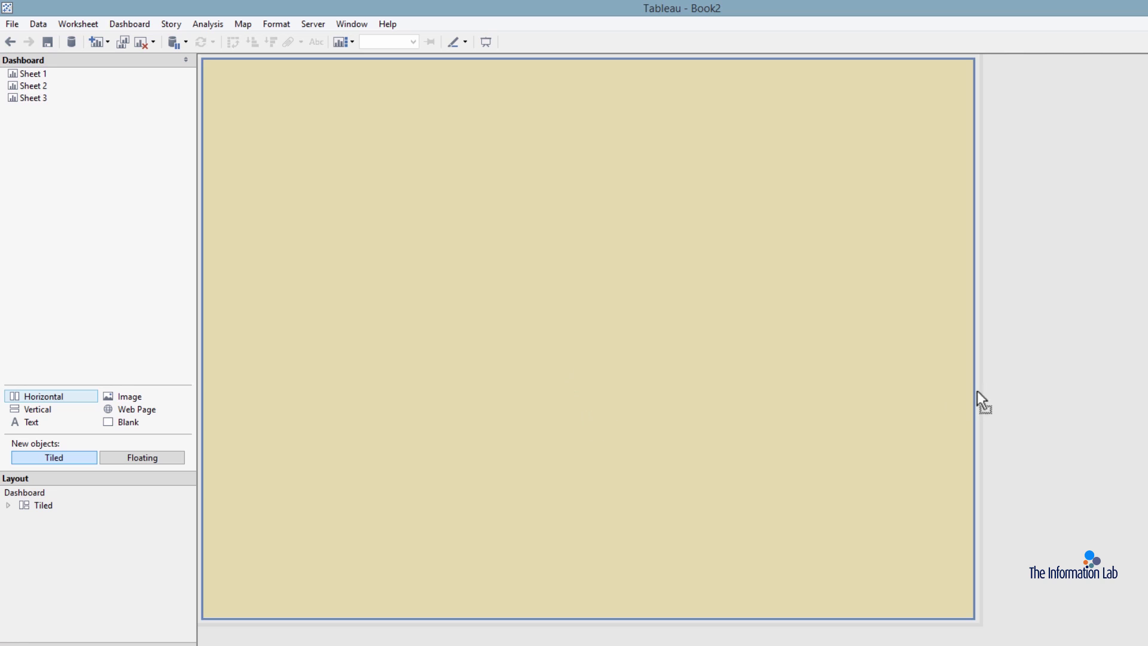
mouse_move(977, 391)
left_mouse_down()
mouse_move(999, 378)
mouse_move(977, 375)
left_mouse_up()
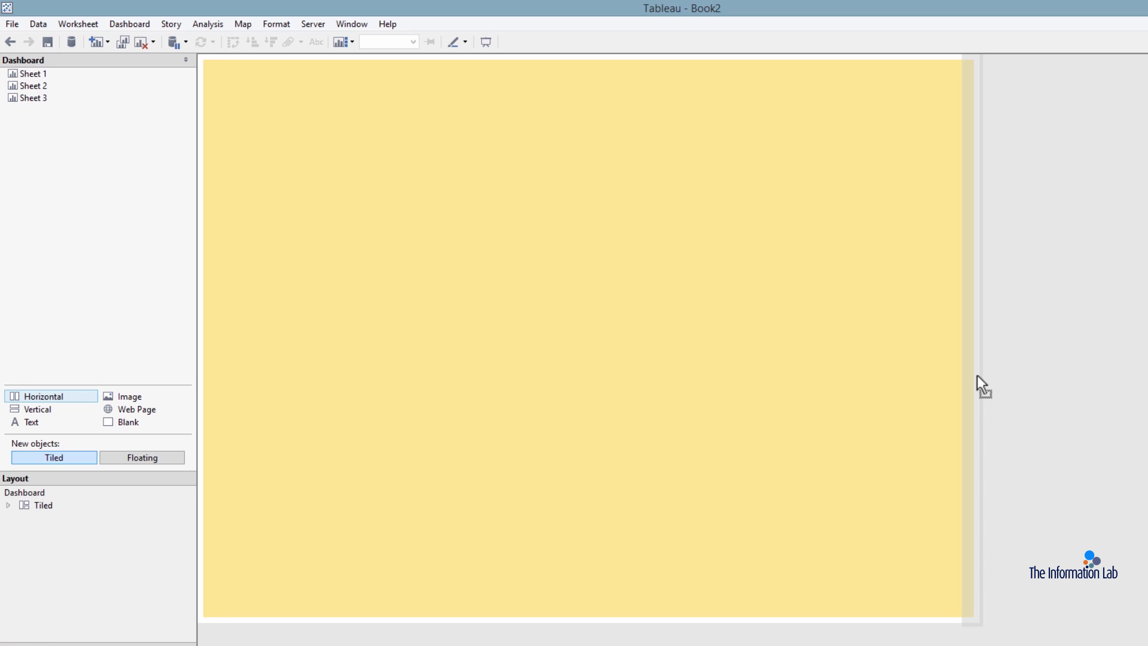
left_click_drag(977, 376, 954, 374)
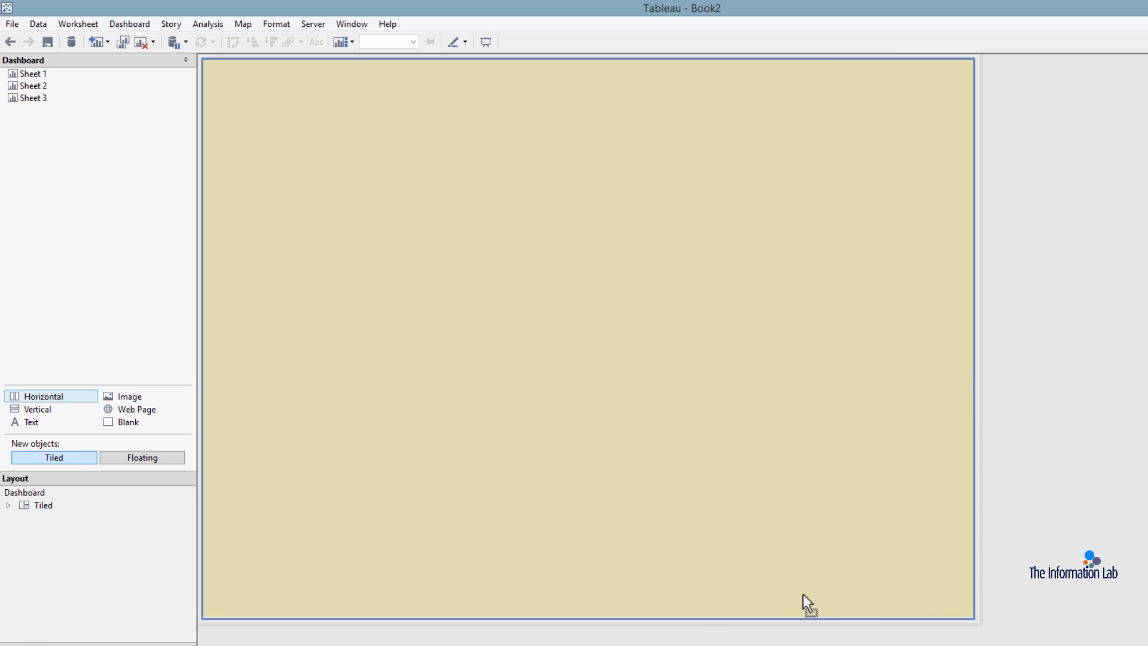
left_click_drag(802, 594, 765, 620)
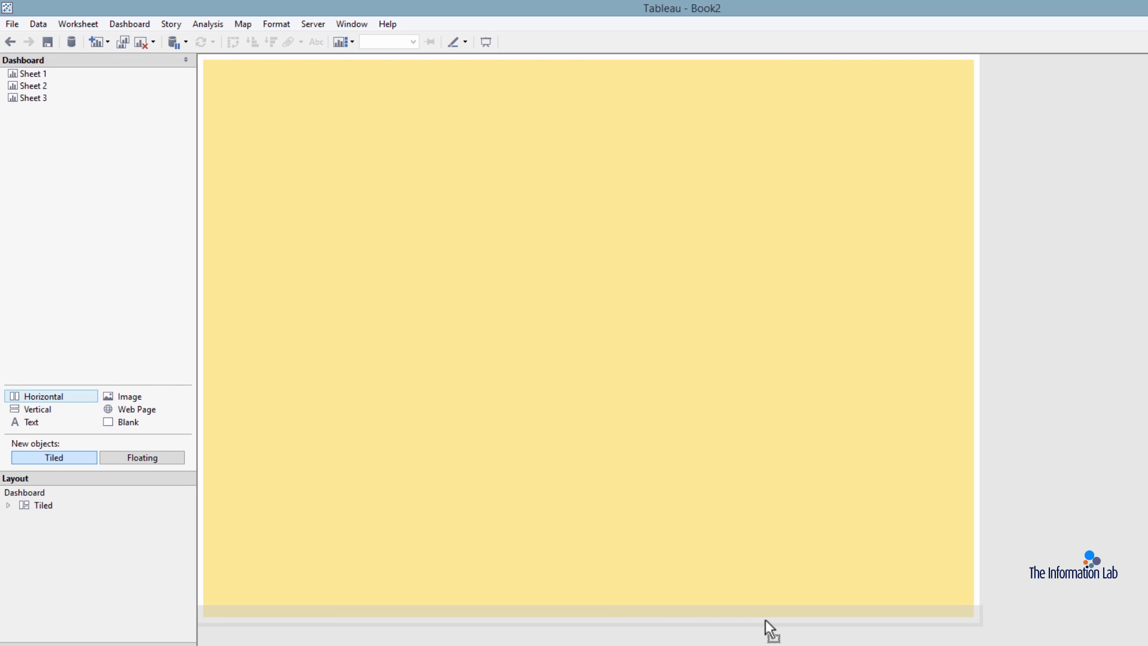
left_click_drag(765, 619, 203, 399)
left_click_drag(312, 187, 550, 189)
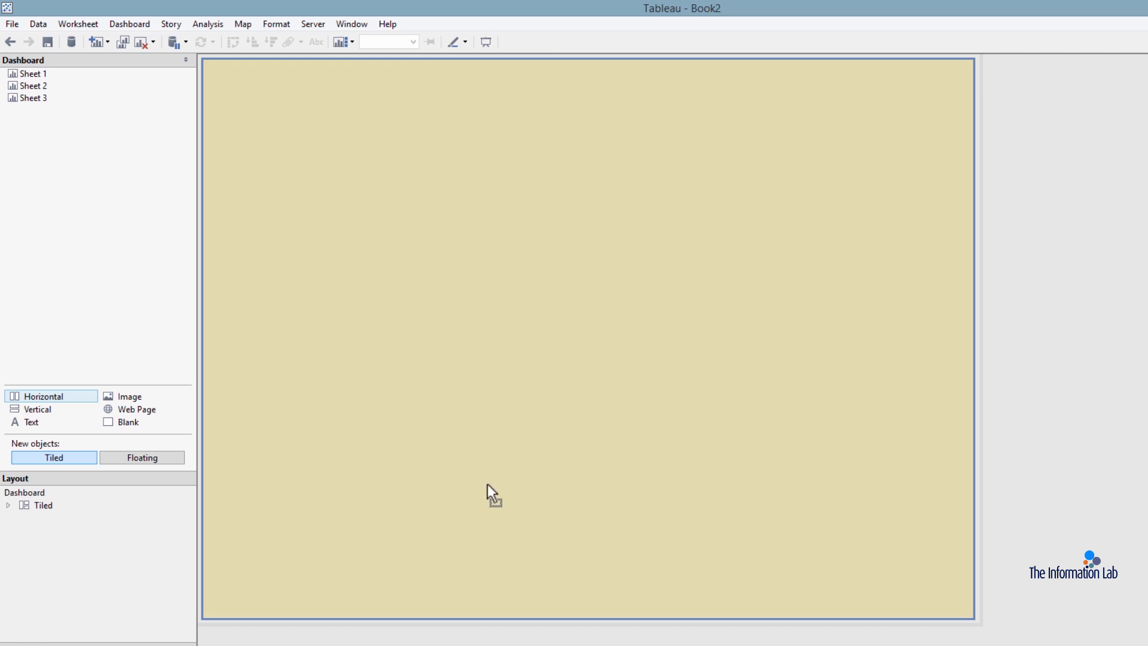
left_click_drag(487, 483, 468, 636)
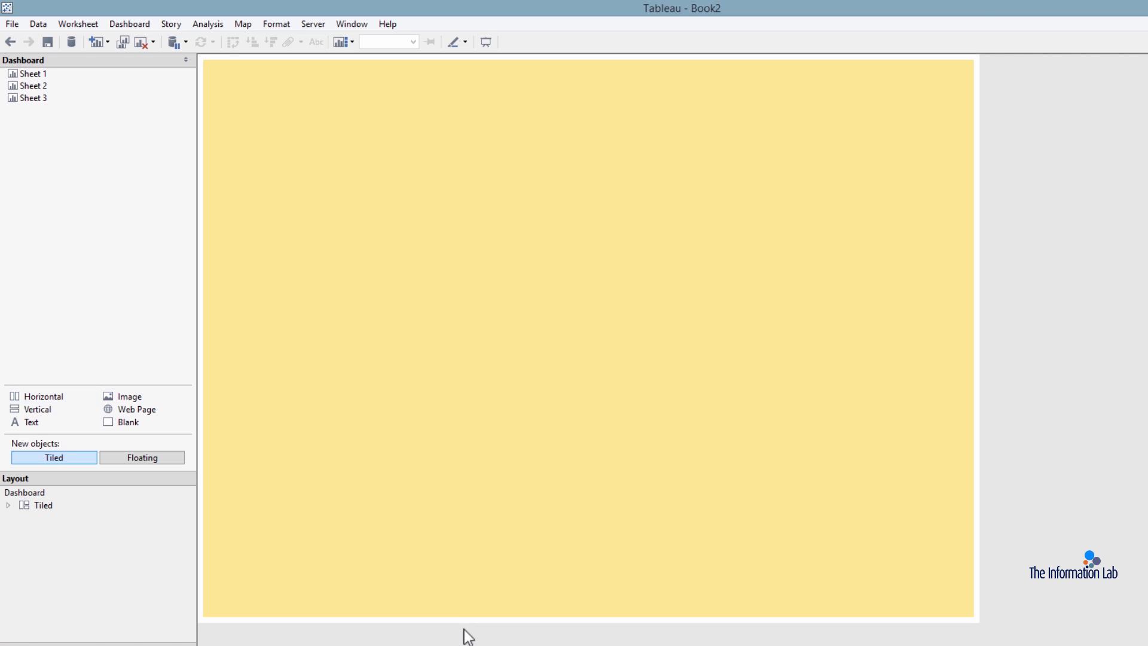
- Add a tiled horizontal container beneath the yellow one and shade it light green
left_click_drag(52, 397, 383, 628)
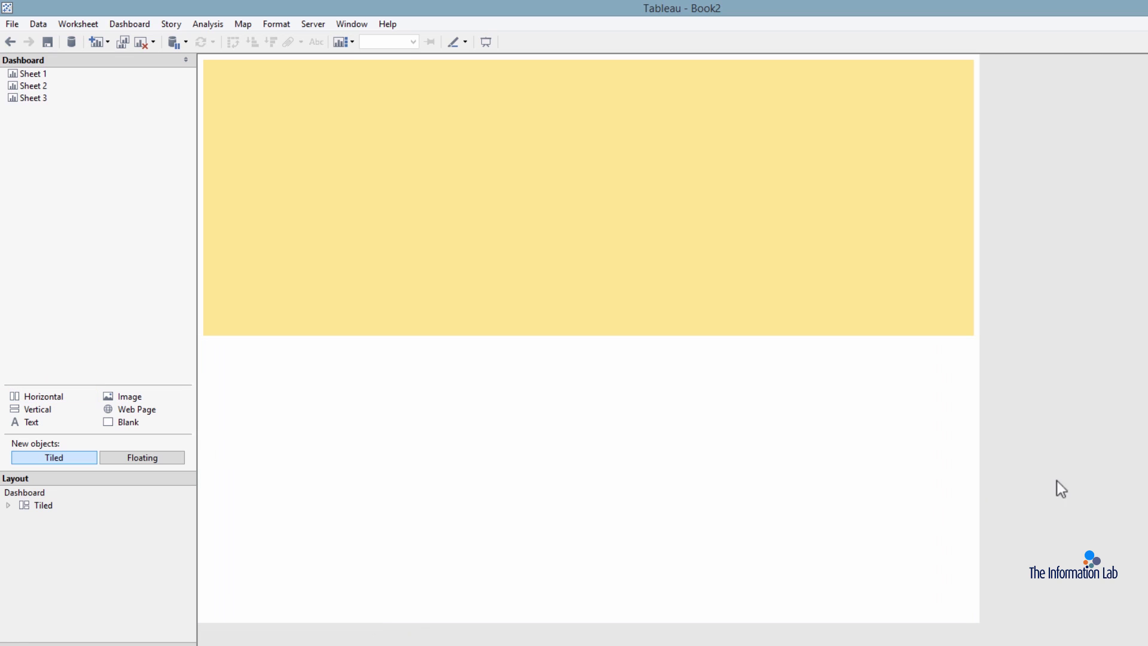
left_click(770, 462)
left_click(956, 340)
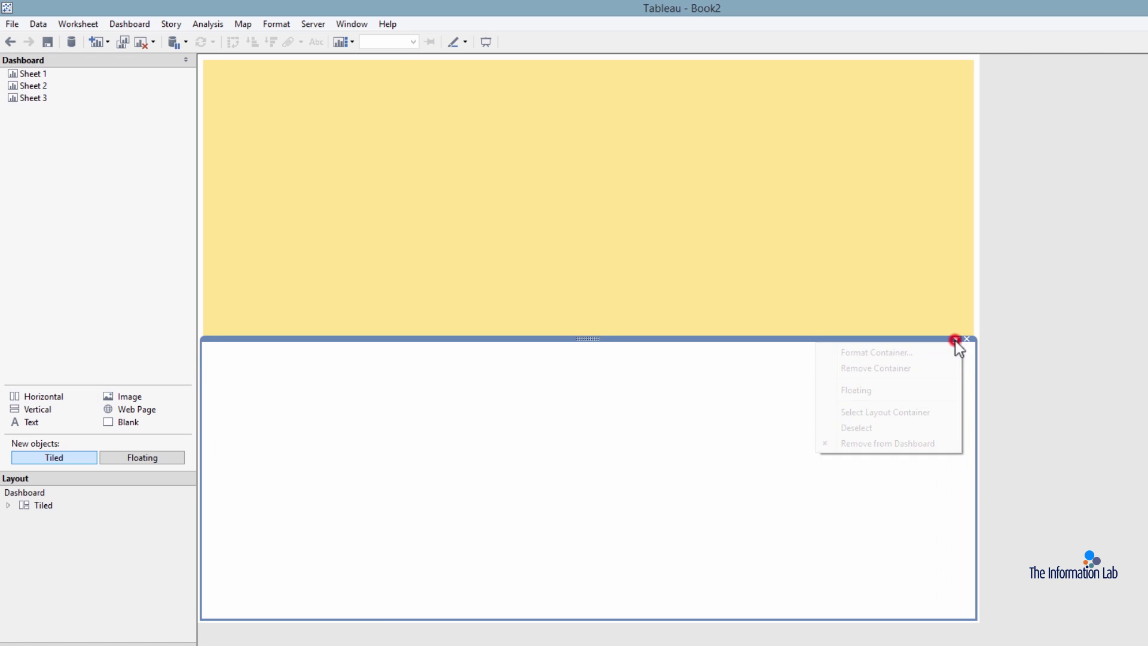
left_click(913, 353)
left_click(183, 100)
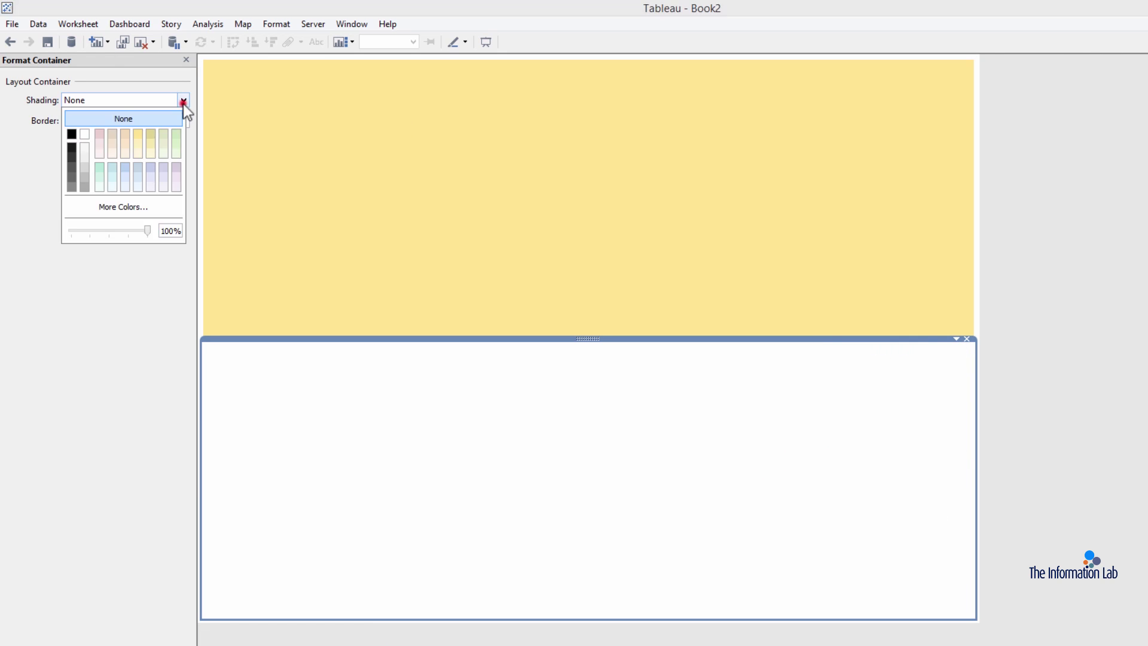
left_click(176, 134)
left_click(1127, 299)
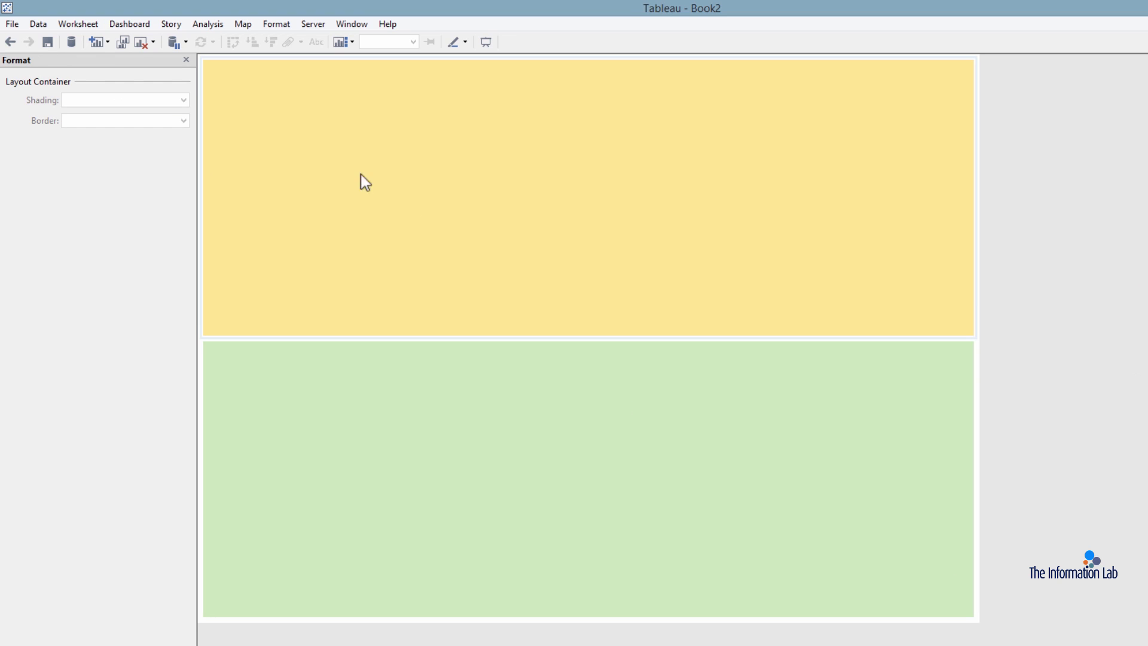
left_click(185, 60)
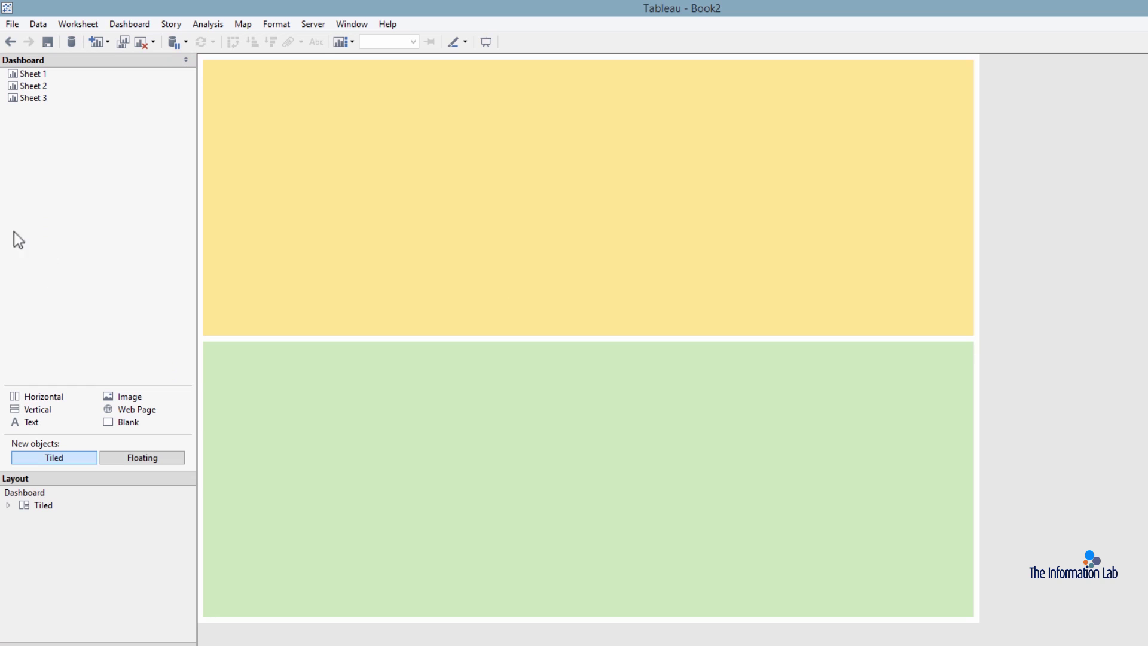
- Try placing a tiled vertical container along the dashboard's right edge, beside both coloured containers, and undo the placement
left_click_drag(42, 410, 379, 232)
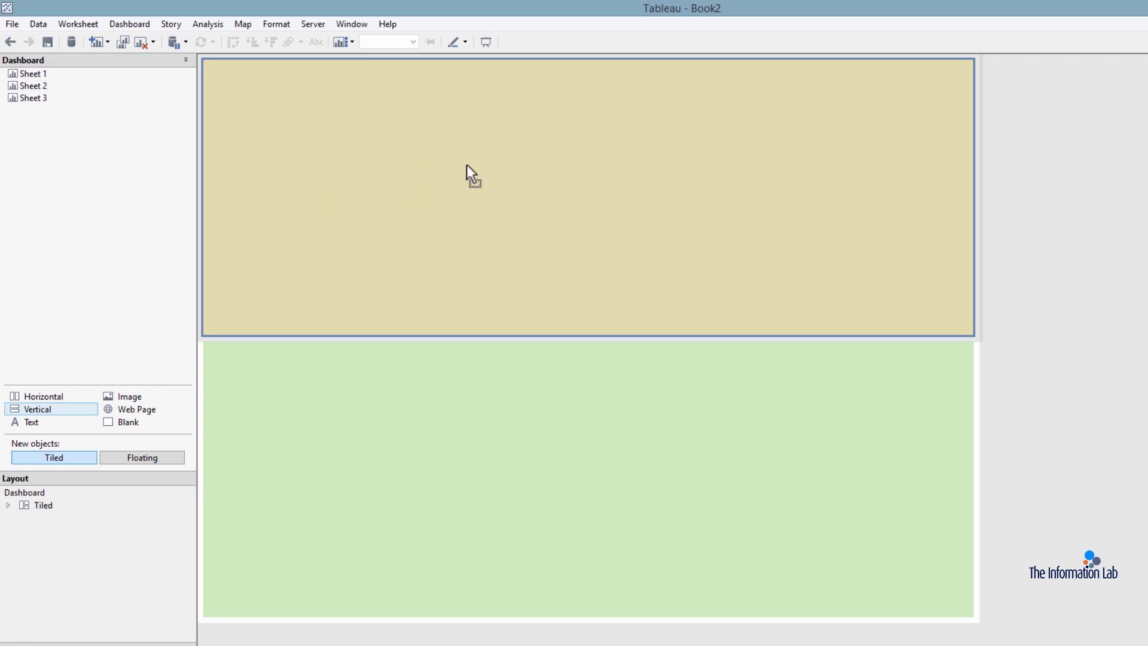
left_click_drag(538, 171, 570, 446)
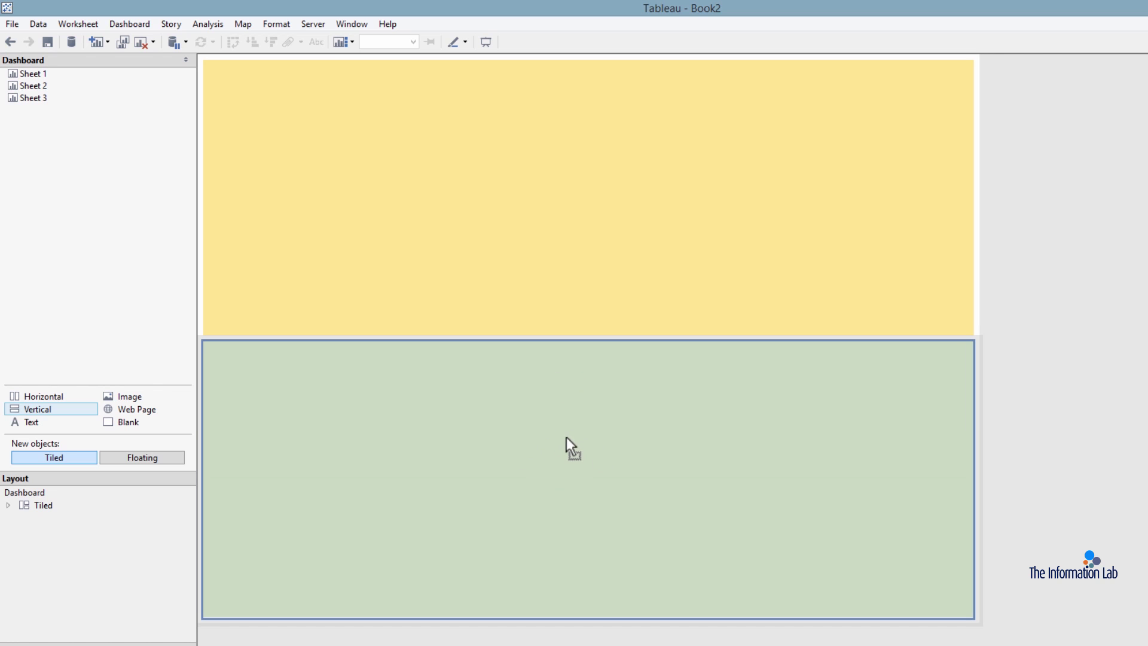
left_click_drag(616, 360, 852, 273)
left_click_drag(927, 278, 966, 265)
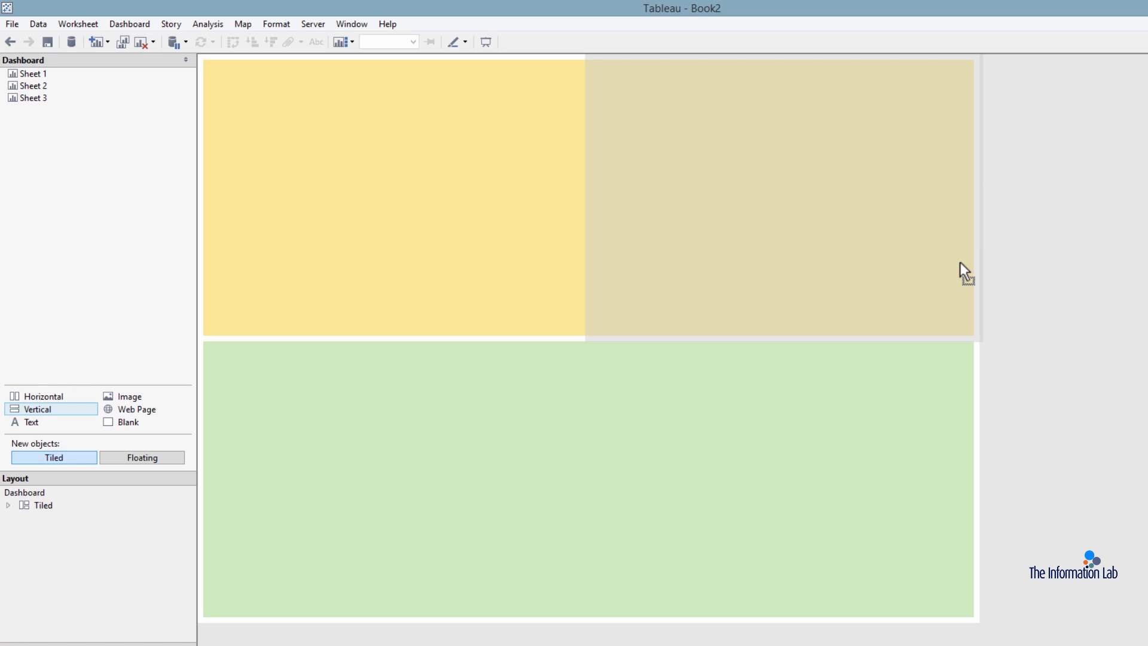
mouse_move(960, 262)
left_mouse_down()
mouse_move(920, 353)
mouse_move(928, 406)
mouse_move(962, 408)
left_mouse_up()
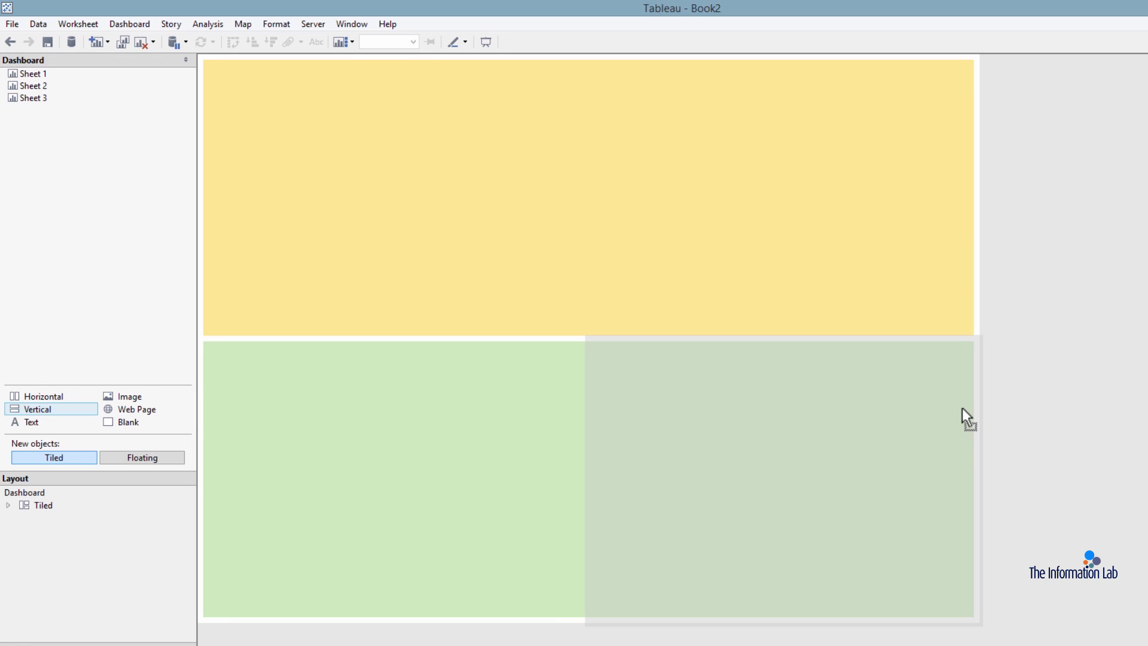
left_click_drag(963, 408, 979, 357)
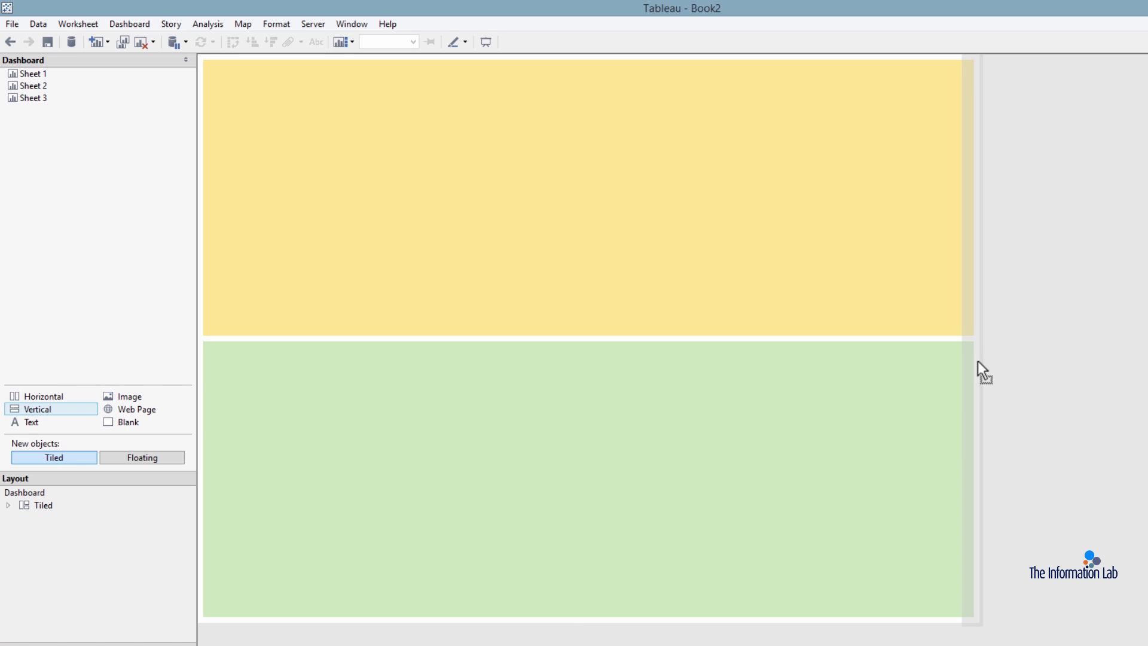
left_click_drag(977, 354, 979, 353)
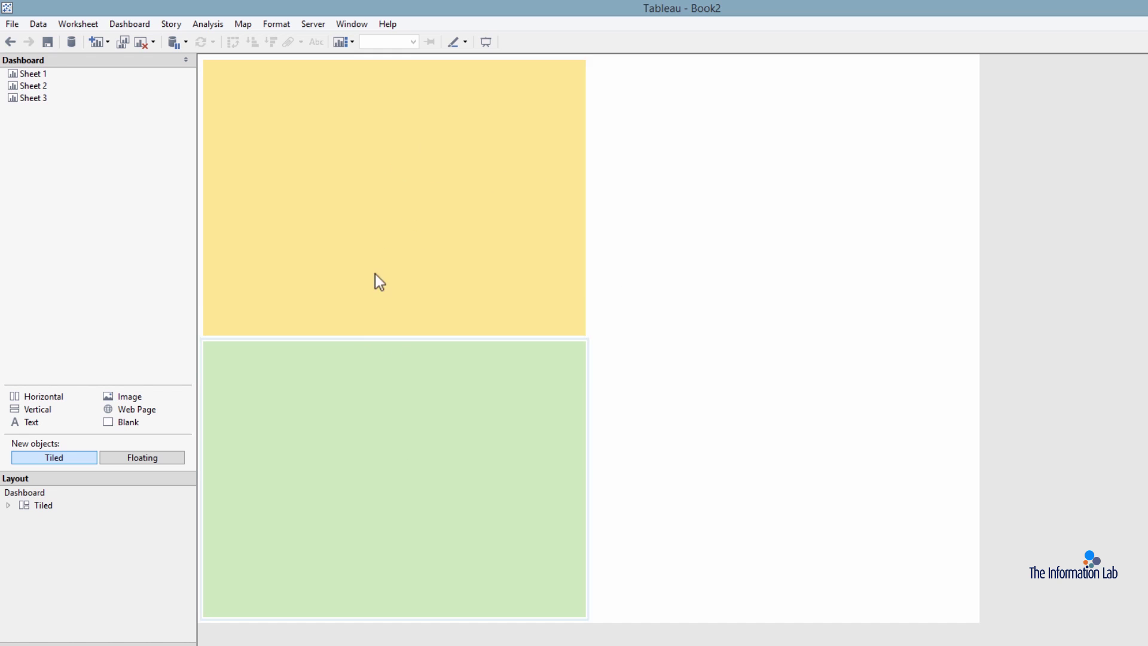
left_click(10, 42)
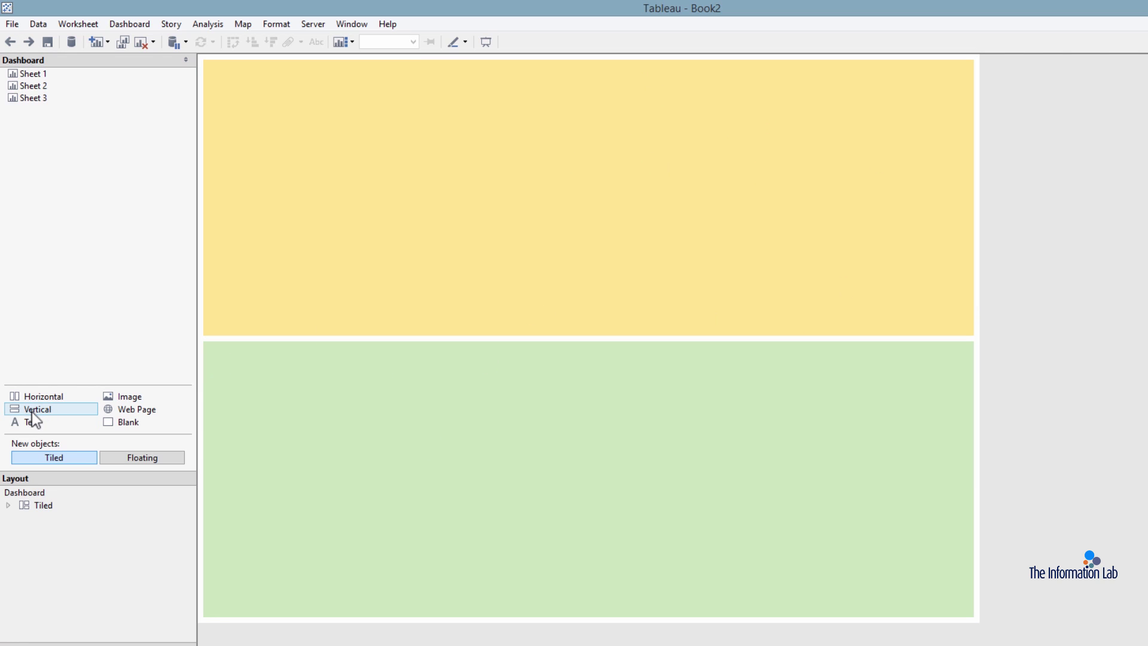
- Add a tiled vertical container on the right side of the yellow container, shade it light blue and close its formatting options
mouse_move(32, 411)
left_mouse_down()
mouse_move(246, 318)
mouse_move(590, 216)
left_mouse_up()
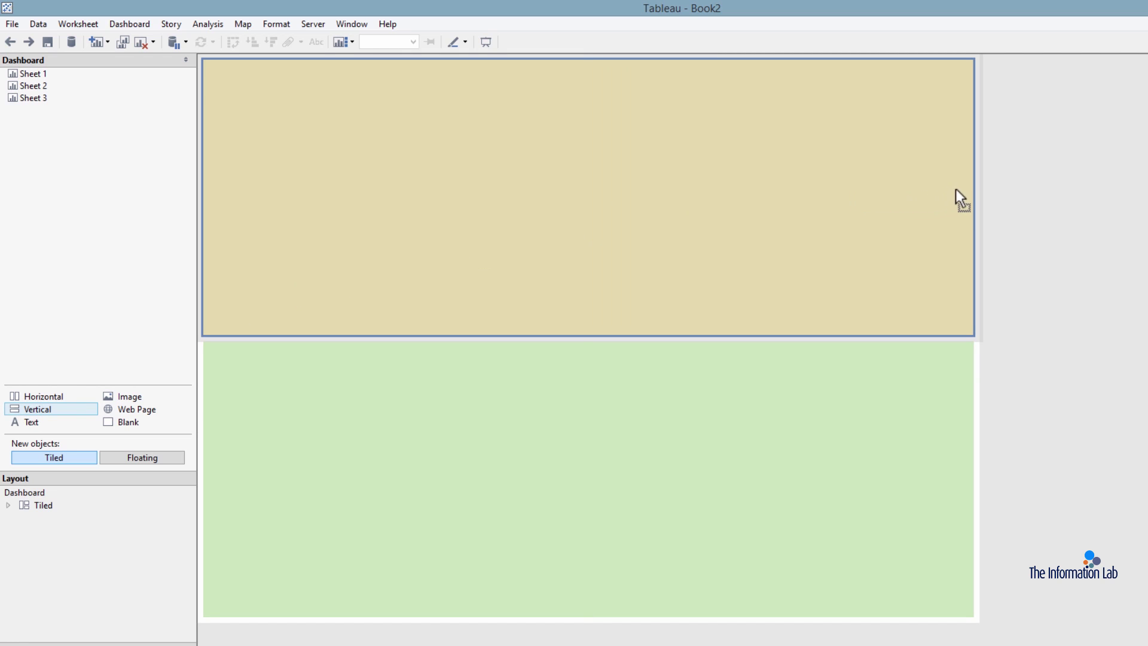
mouse_move(955, 190)
left_mouse_down()
mouse_move(976, 188)
mouse_move(966, 193)
left_mouse_up()
left_click(699, 139)
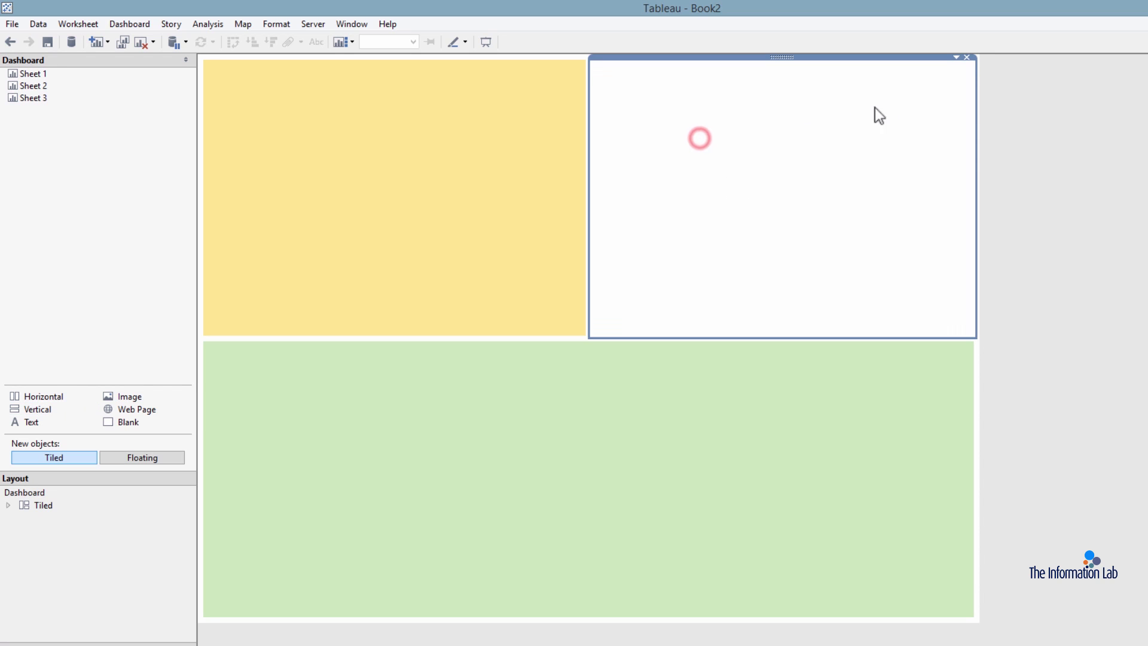
left_click(955, 56)
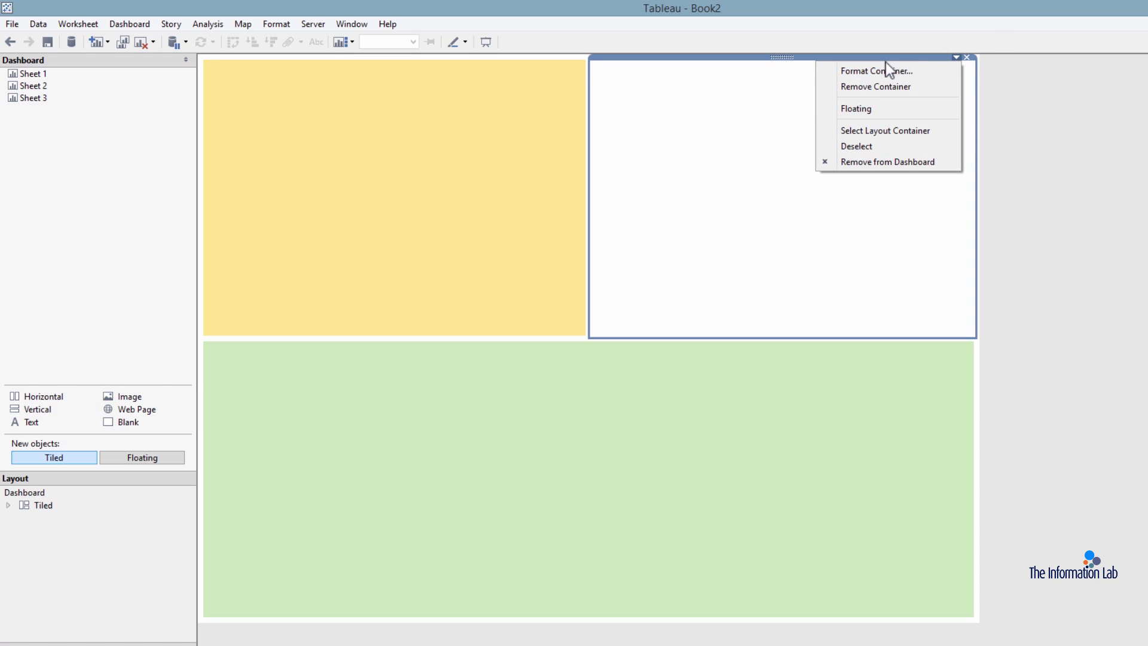
left_click(885, 71)
left_click(160, 98)
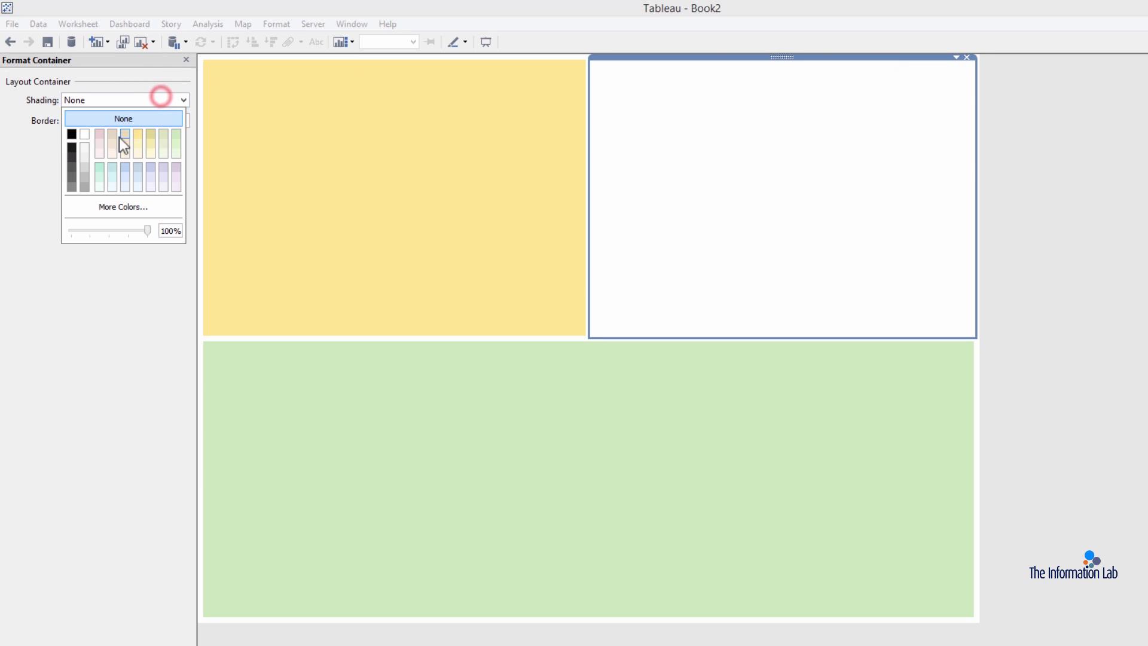
left_click(137, 169)
left_click(1104, 208)
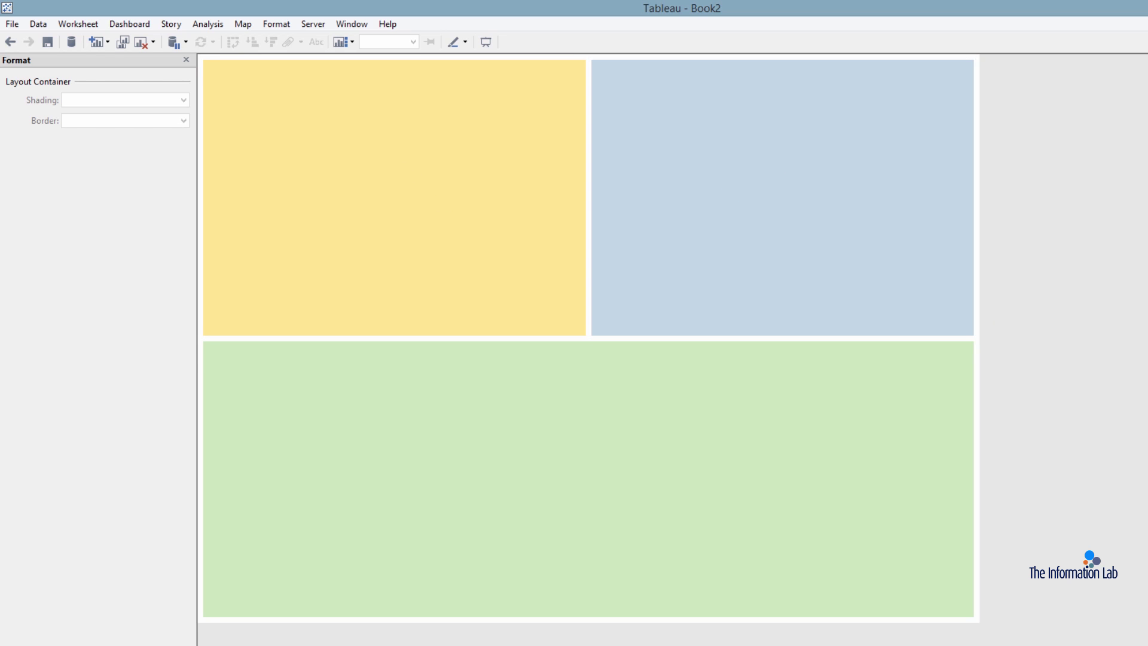
left_click(186, 59)
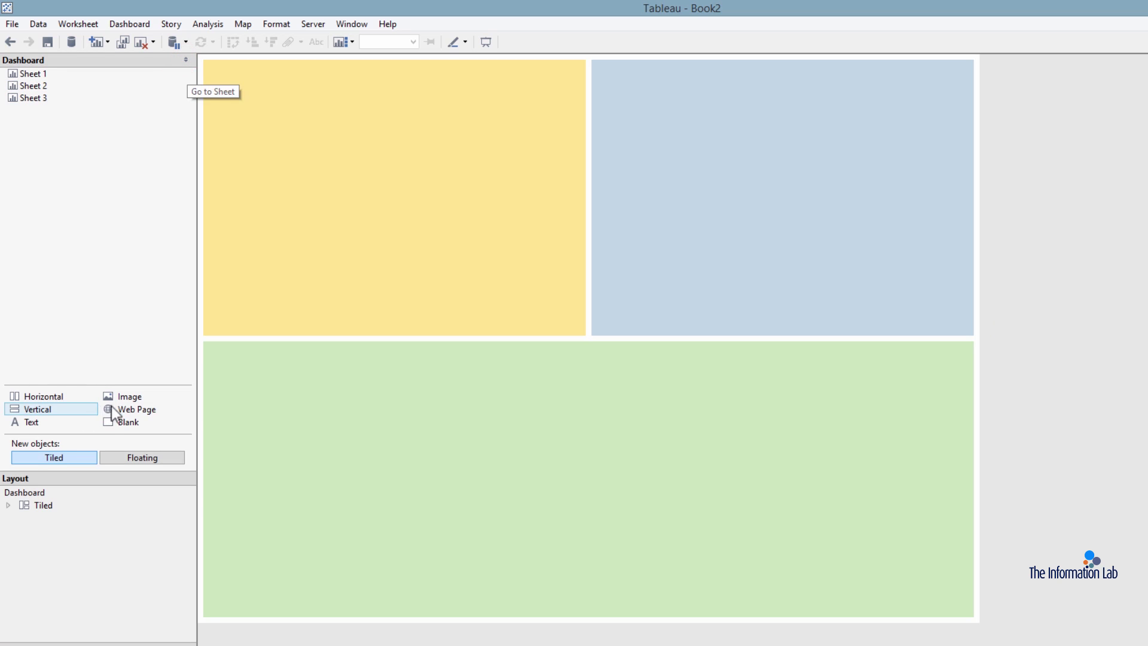
- Add a tiled vertical container on the right side of the green container, shade it light pink and close its formatting options
left_click_drag(38, 409, 974, 403)
left_click(906, 393)
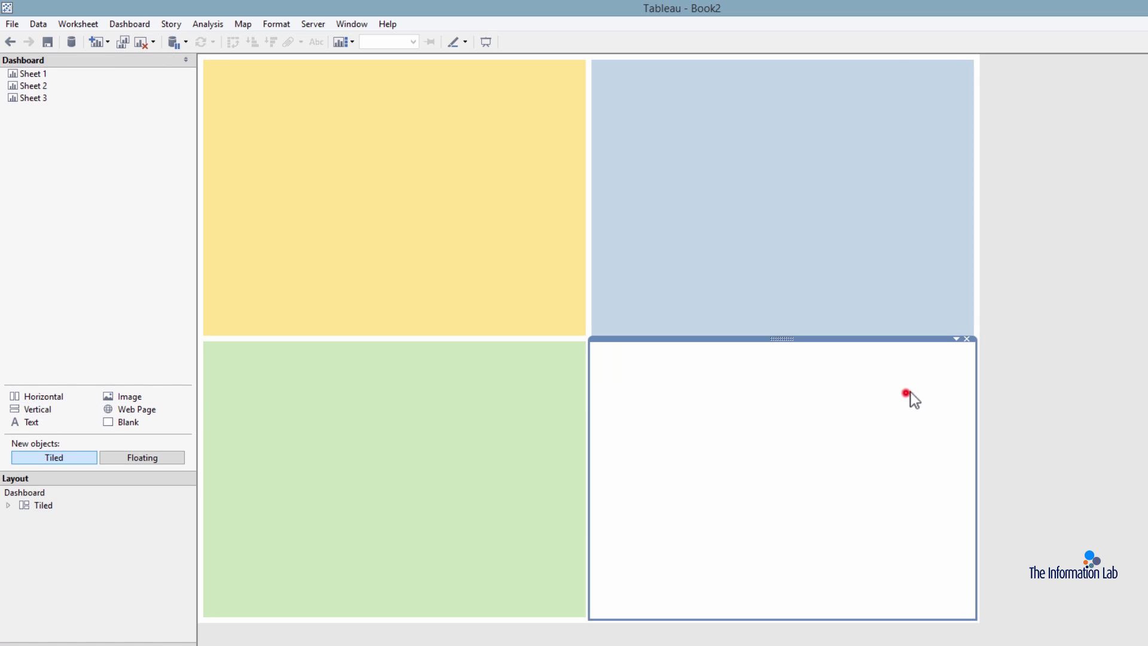
left_click(956, 338)
left_click(878, 354)
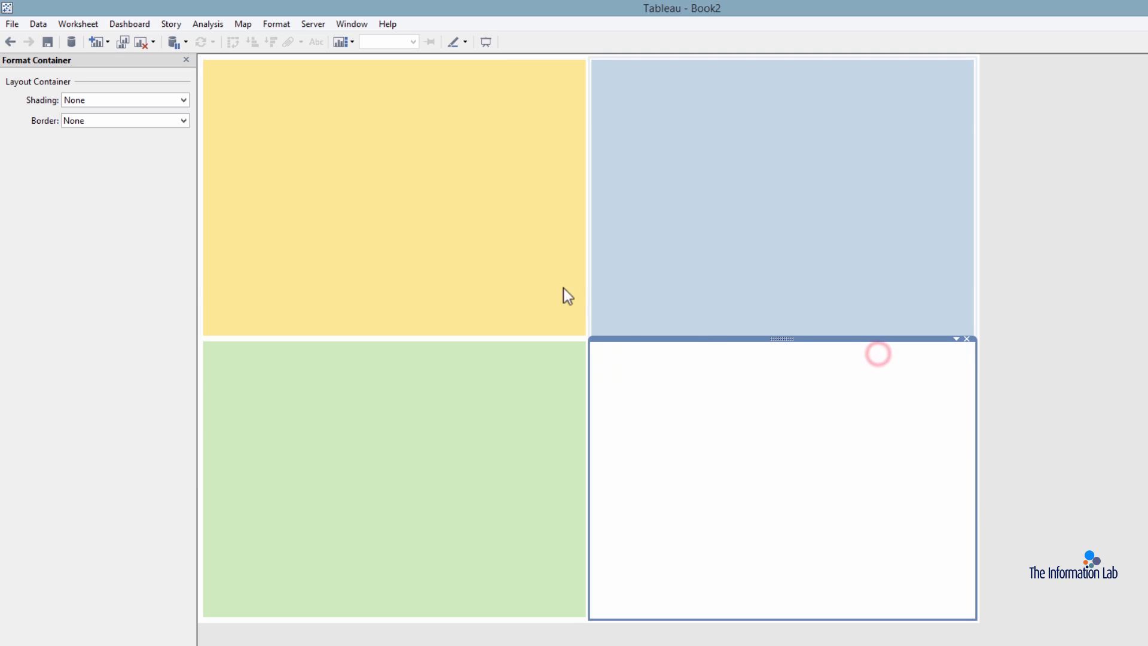
left_click(172, 100)
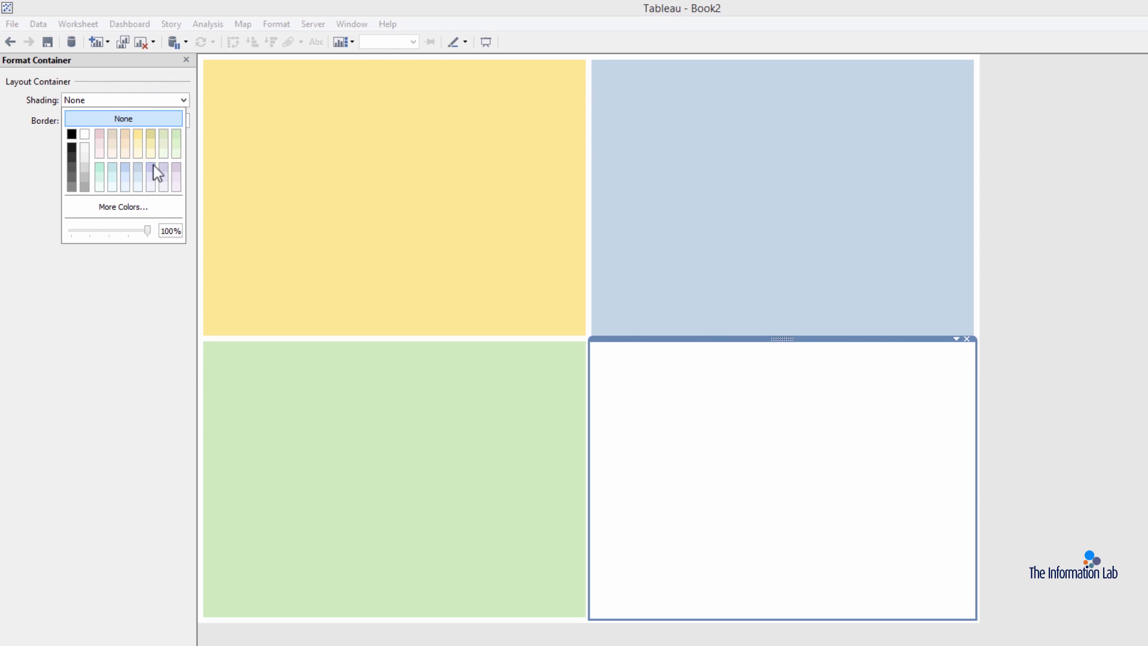
left_click(97, 135)
left_click(1115, 319)
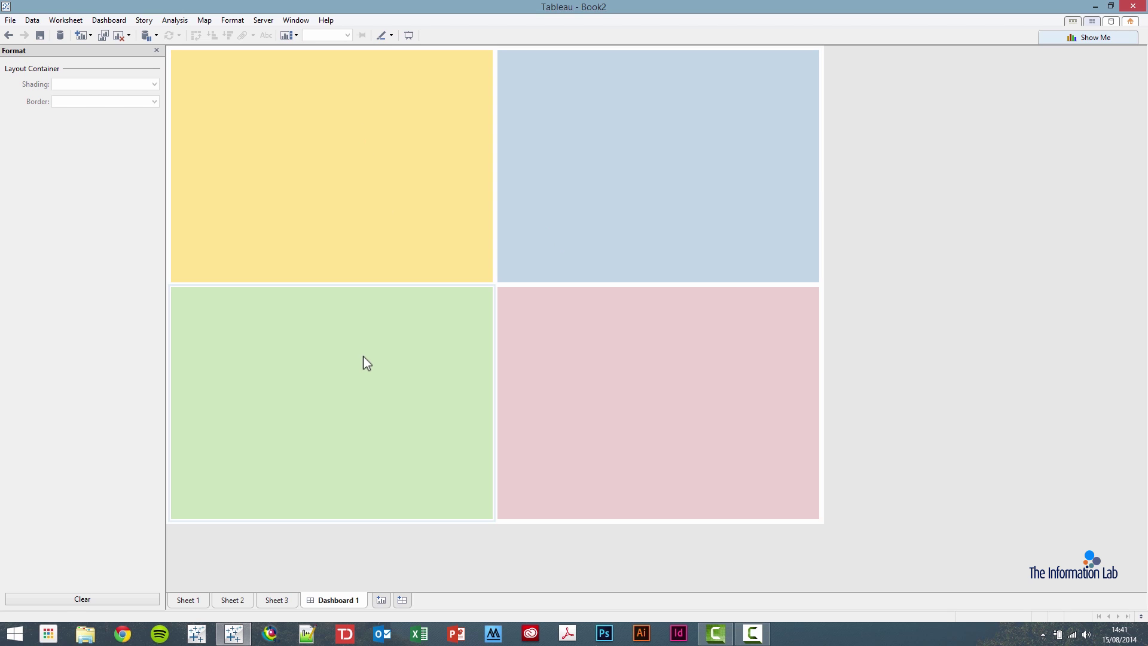
left_click(157, 50)
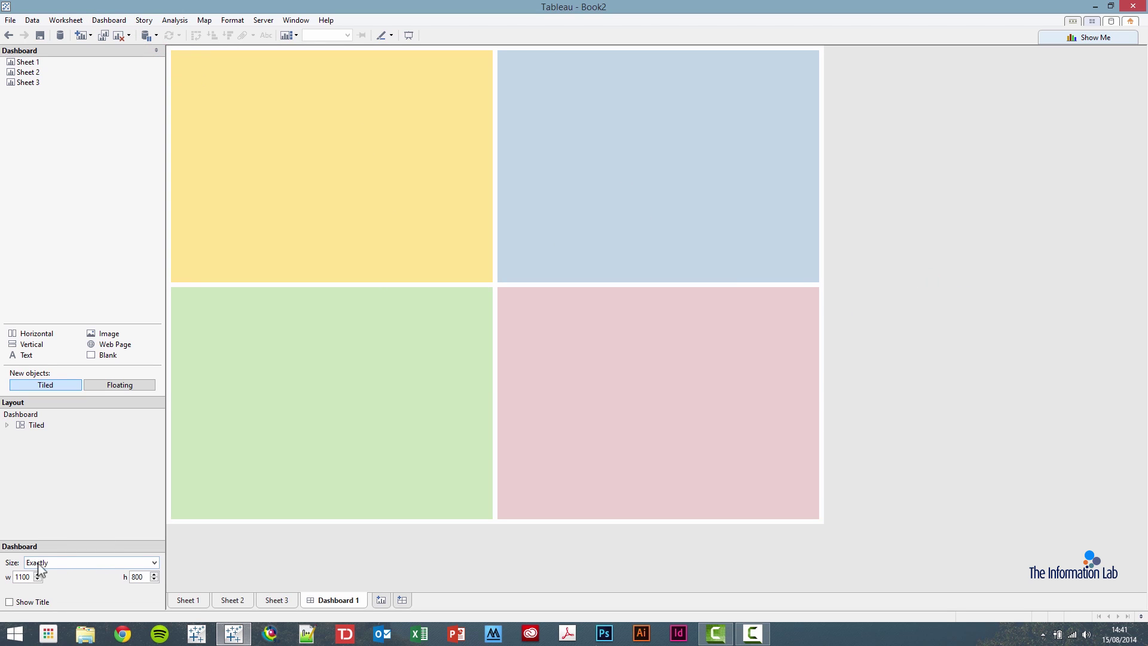
- Review the preset dashboard sizes and set the dashboard size to Automatic
left_click(154, 565)
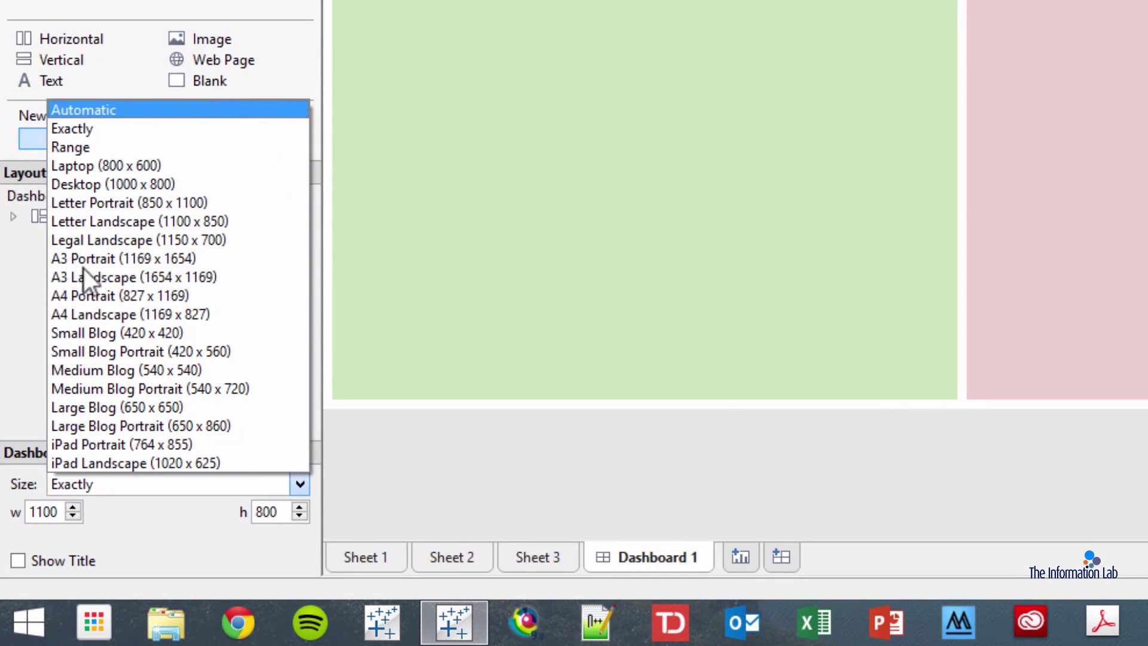
left_click(11, 336)
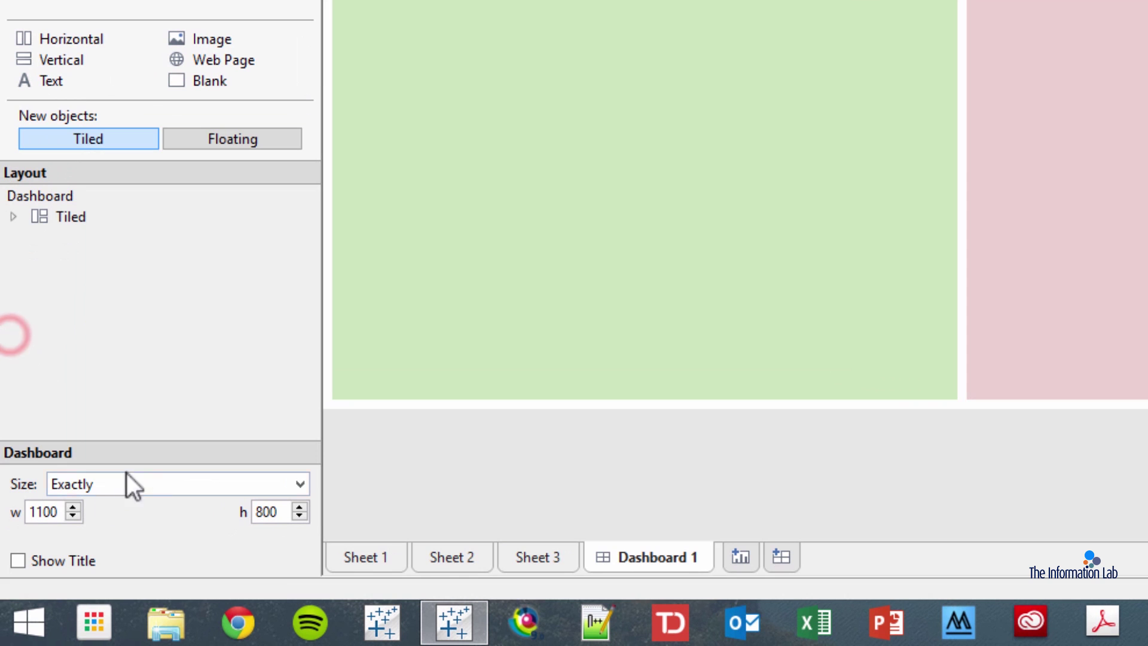
left_click(159, 490)
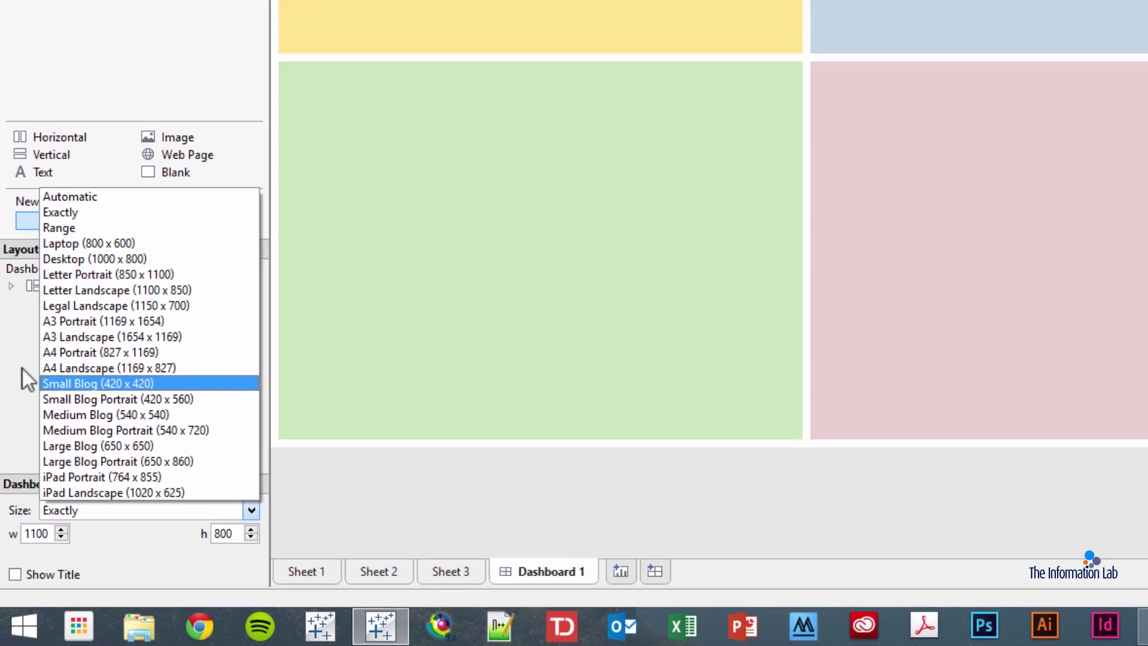
left_click(15, 330)
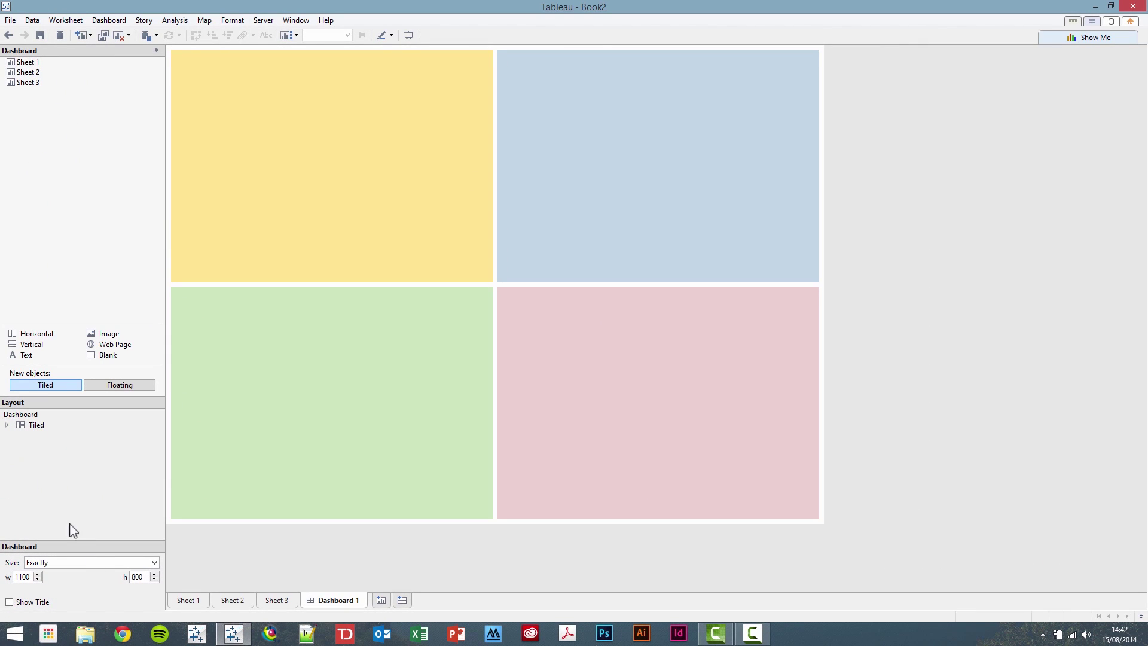
left_click(99, 563)
left_click(57, 370)
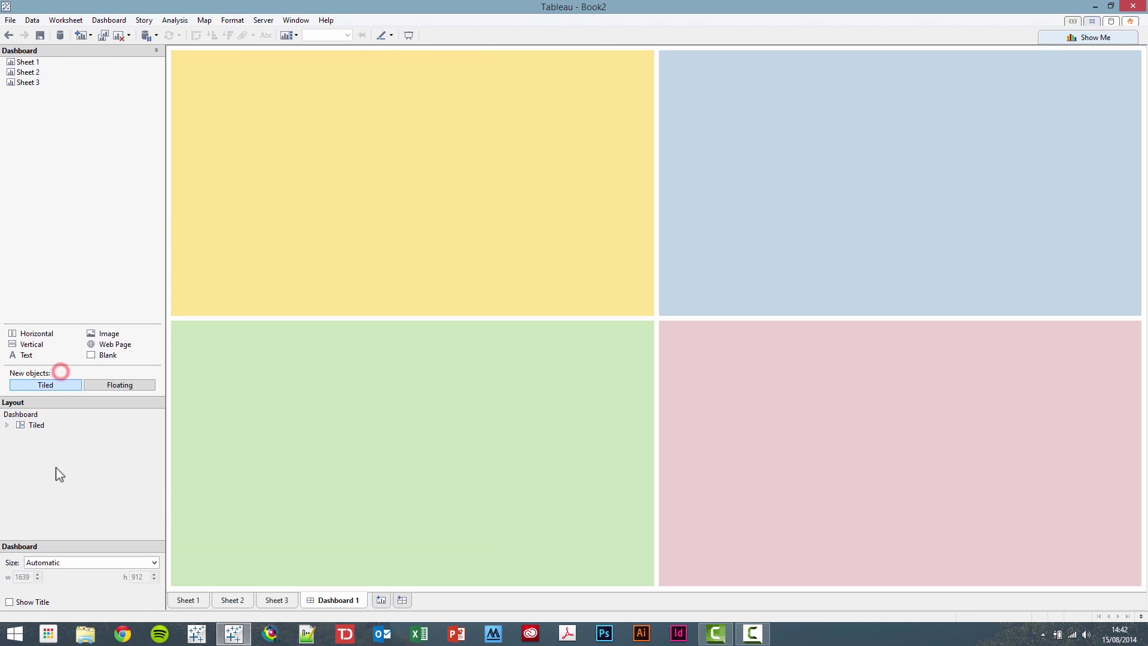
- Examine how the four containers scale by resizing the window with the side pane hidden, and restore the maximized window and side pane
left_click(156, 50)
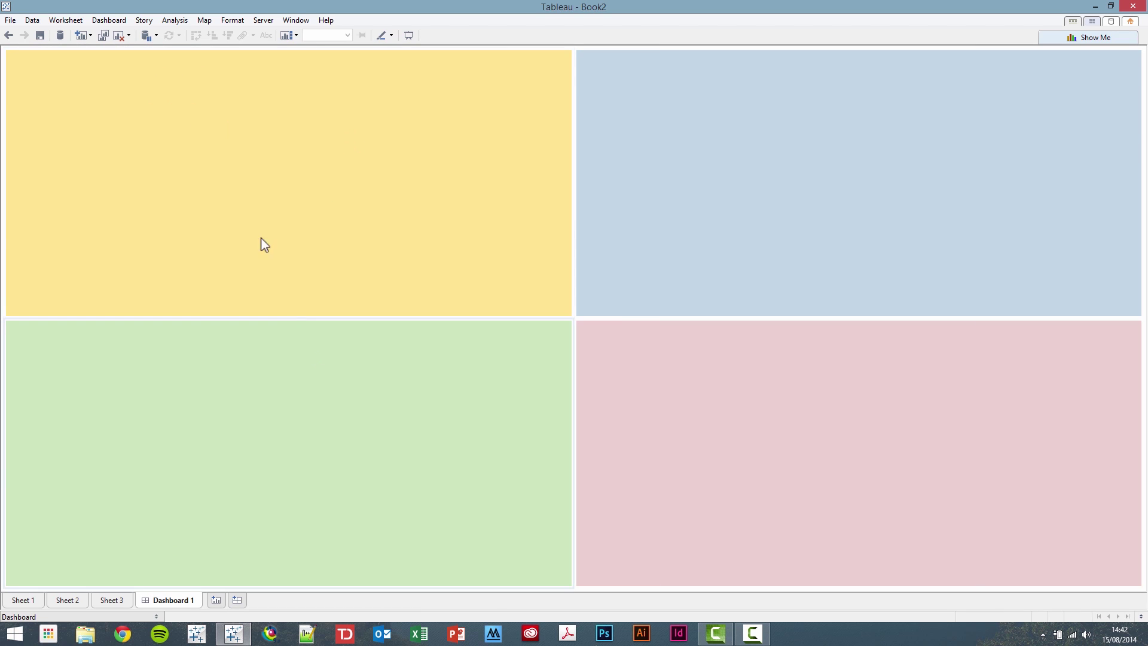
left_click(1110, 6)
left_click_drag(943, 44, 772, 84)
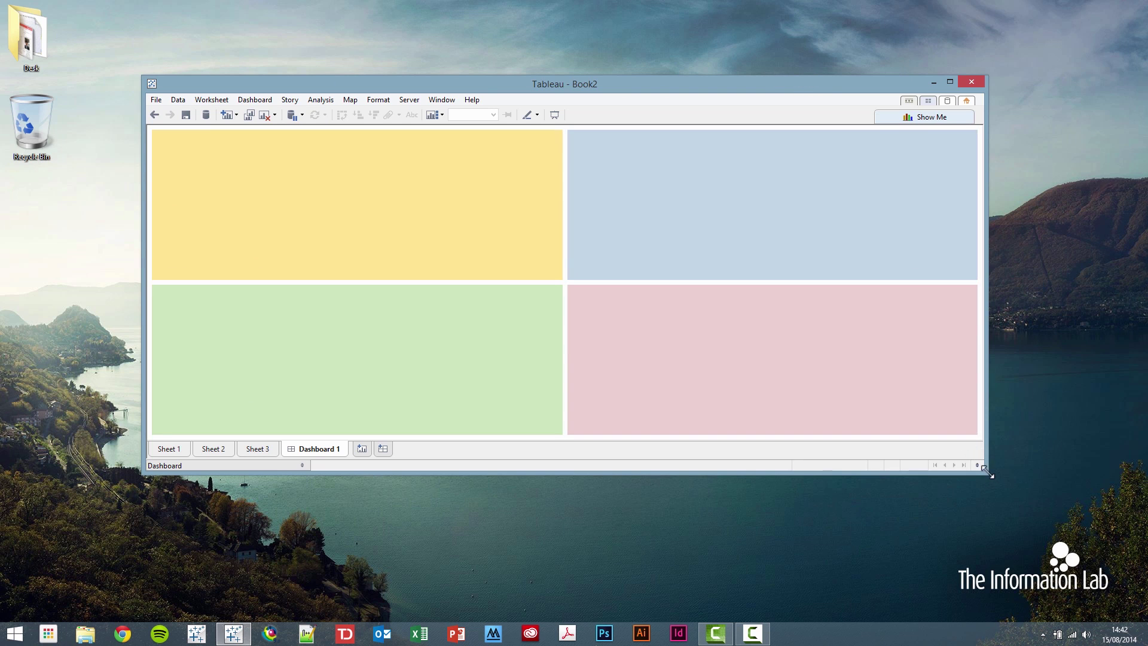
left_click_drag(984, 473, 1038, 257)
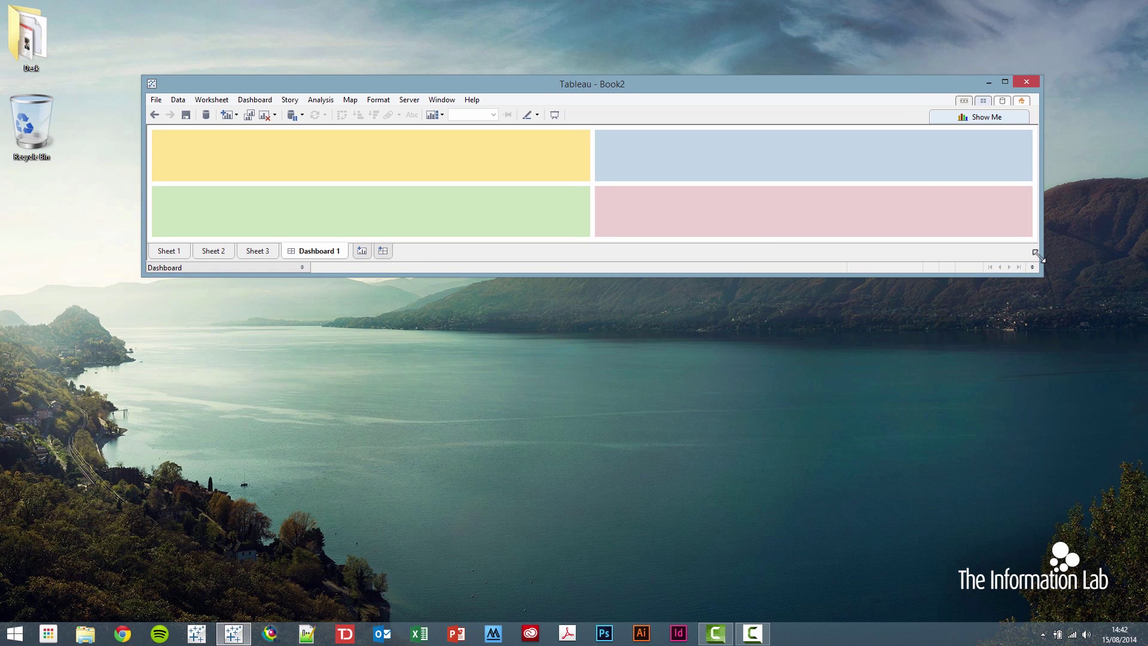
left_click_drag(1038, 254, 1006, 579)
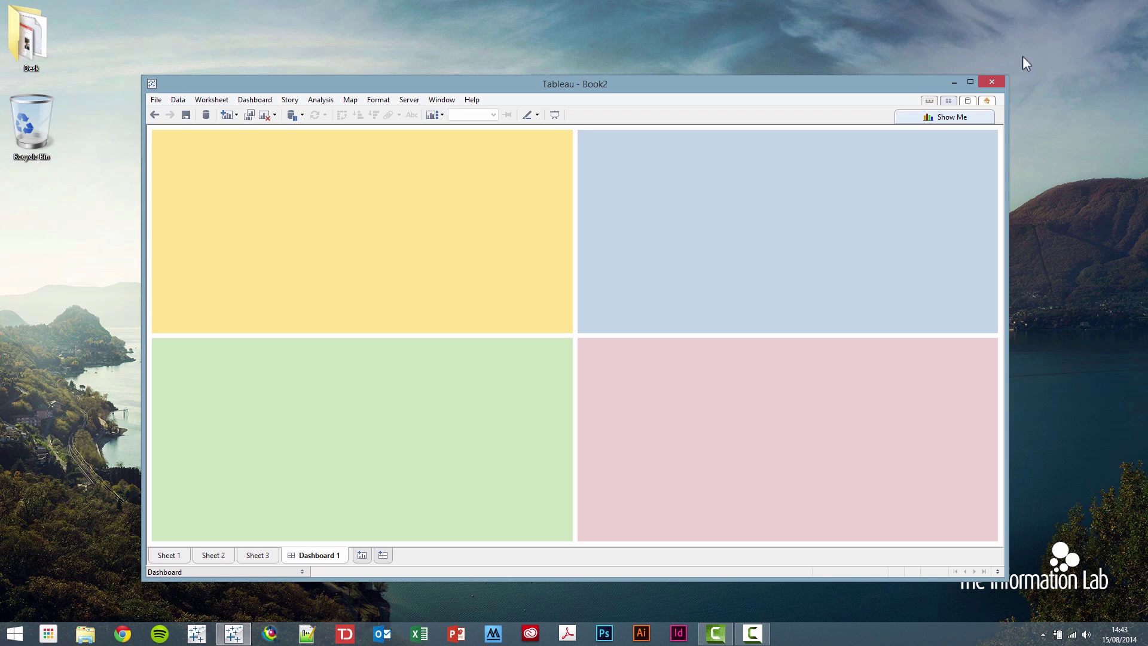
left_click(970, 81)
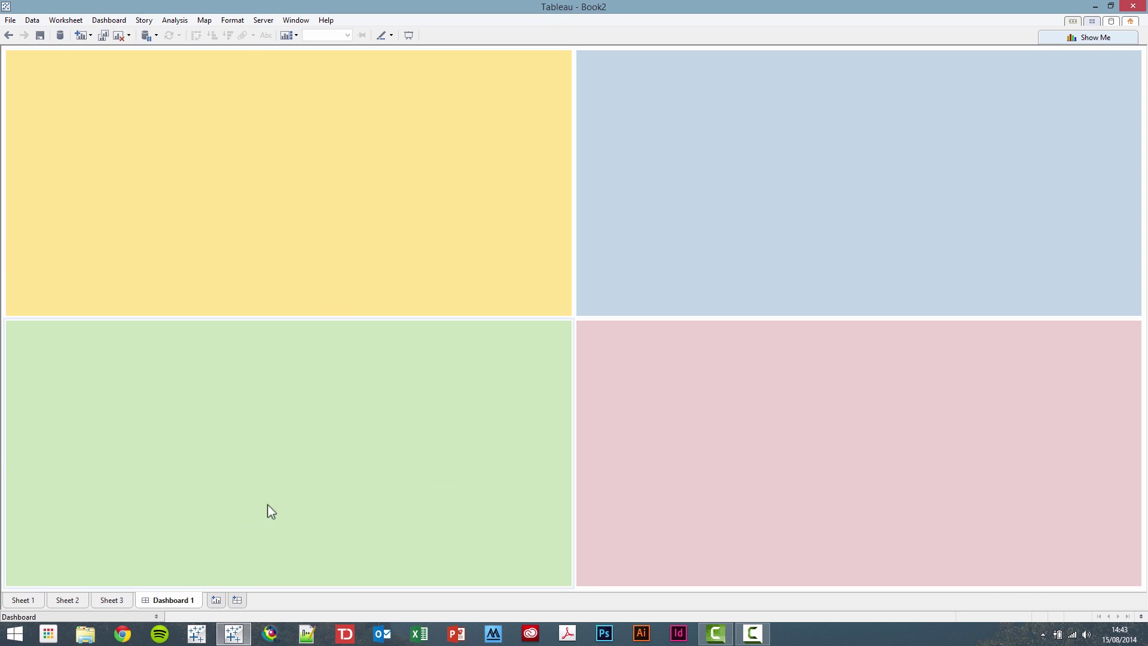
left_click(156, 616)
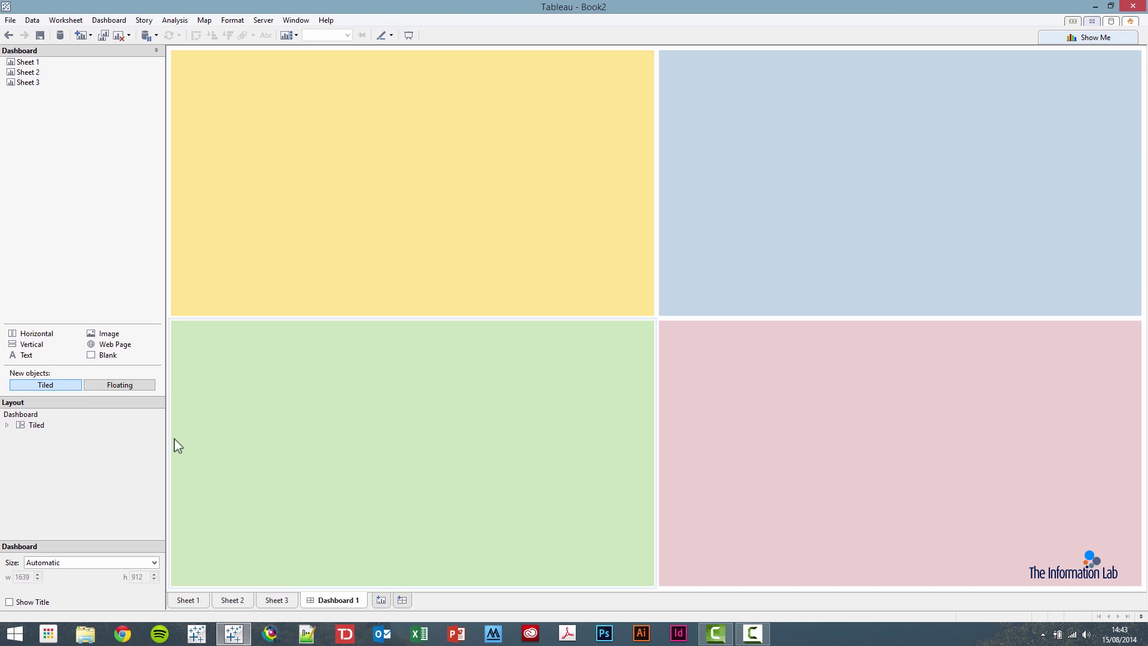
- Expand the tiled layout hierarchy and add a text object reading "First line of text" inside the yellow container
left_click(6, 425)
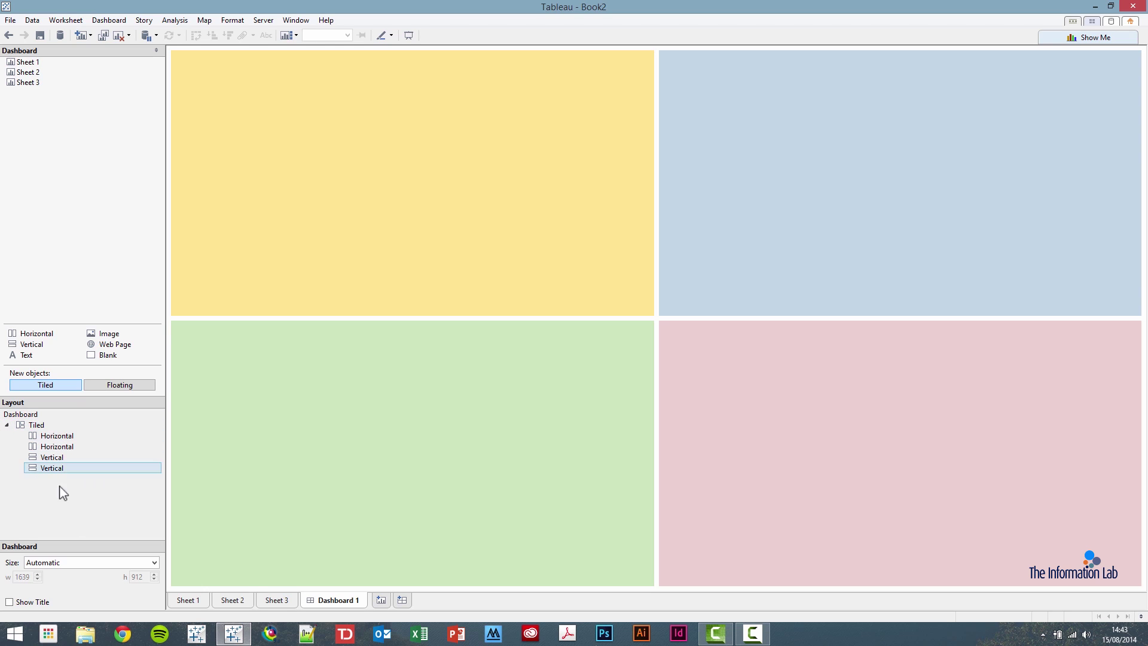
left_click(44, 288)
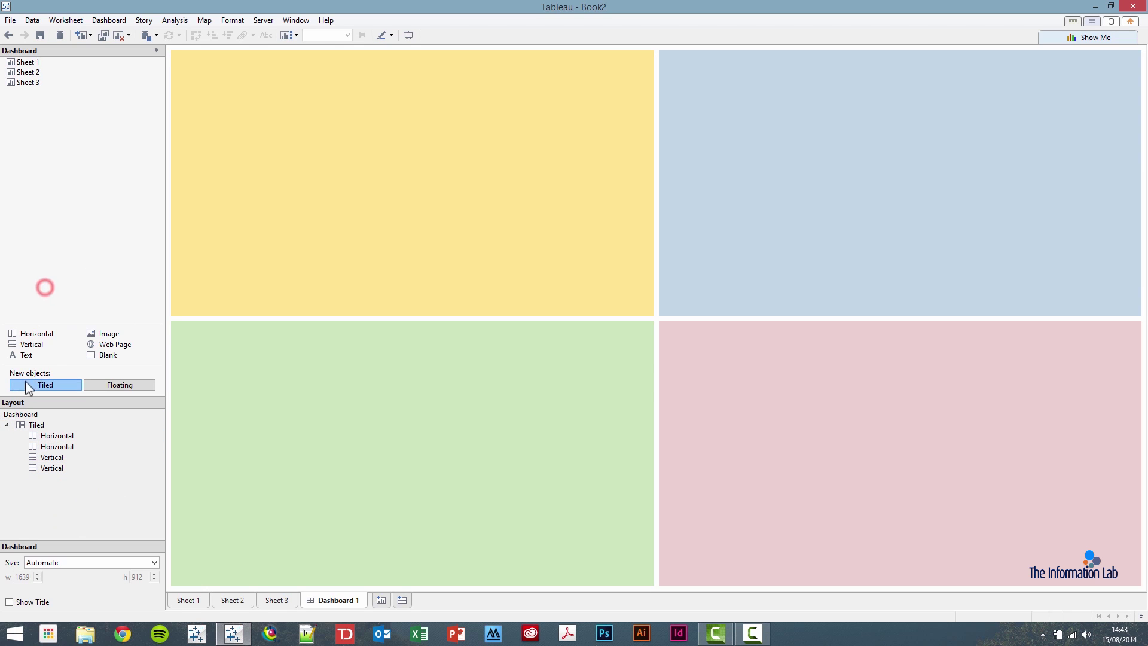
left_click_drag(22, 354, 307, 168)
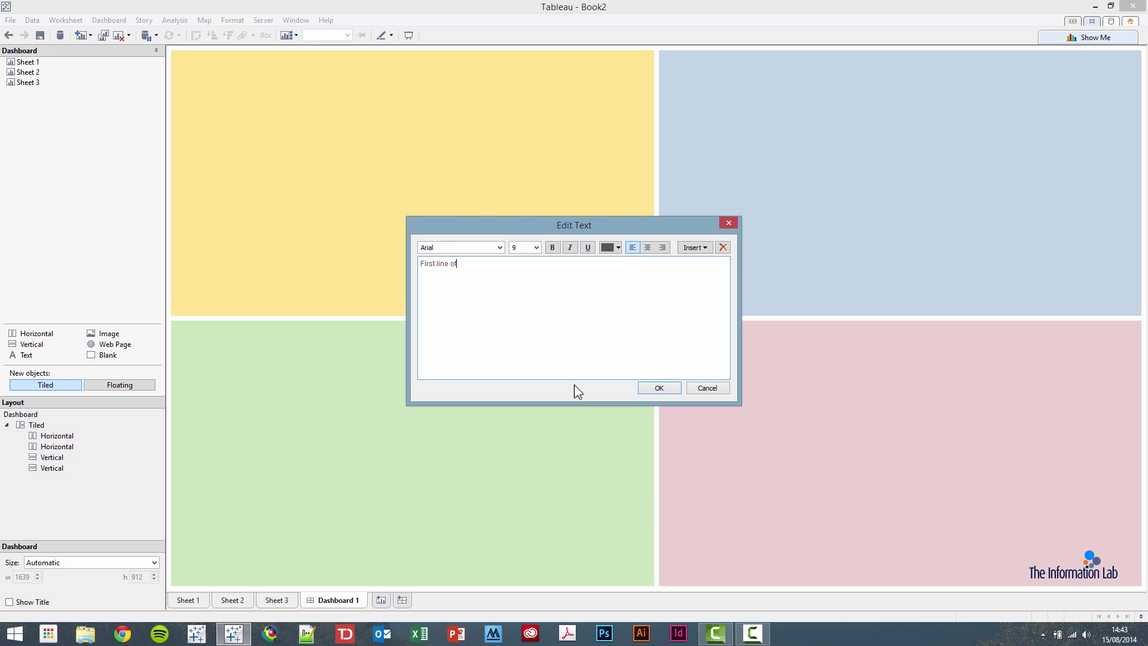
left_click(658, 388)
left_click(257, 217)
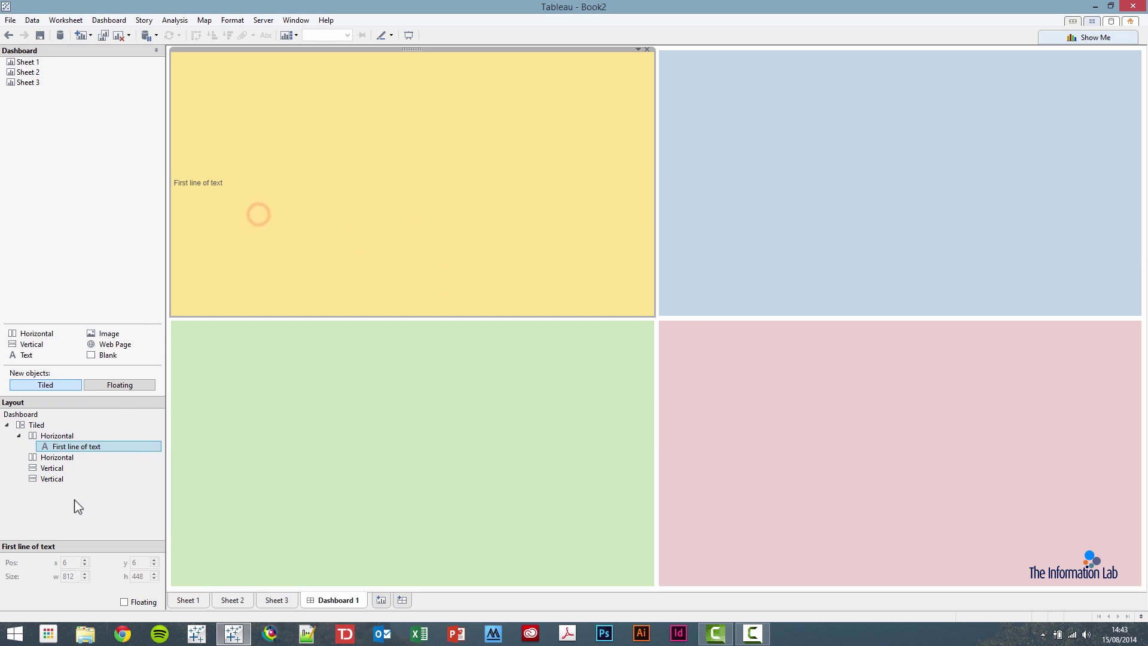
- Examine how the first text object nests in its horizontal container by selecting each alternately in the layout hierarchy
left_click(81, 447)
left_click(87, 446)
left_click(57, 436)
left_click(67, 446)
left_click(58, 436)
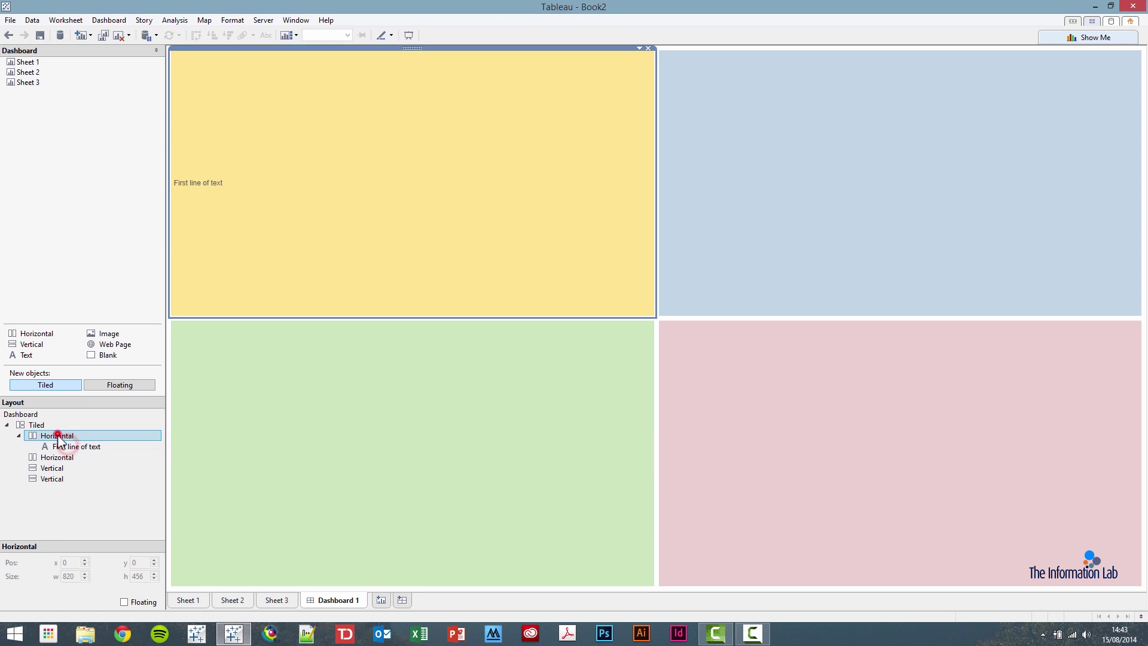
left_click(61, 447)
left_click(58, 436)
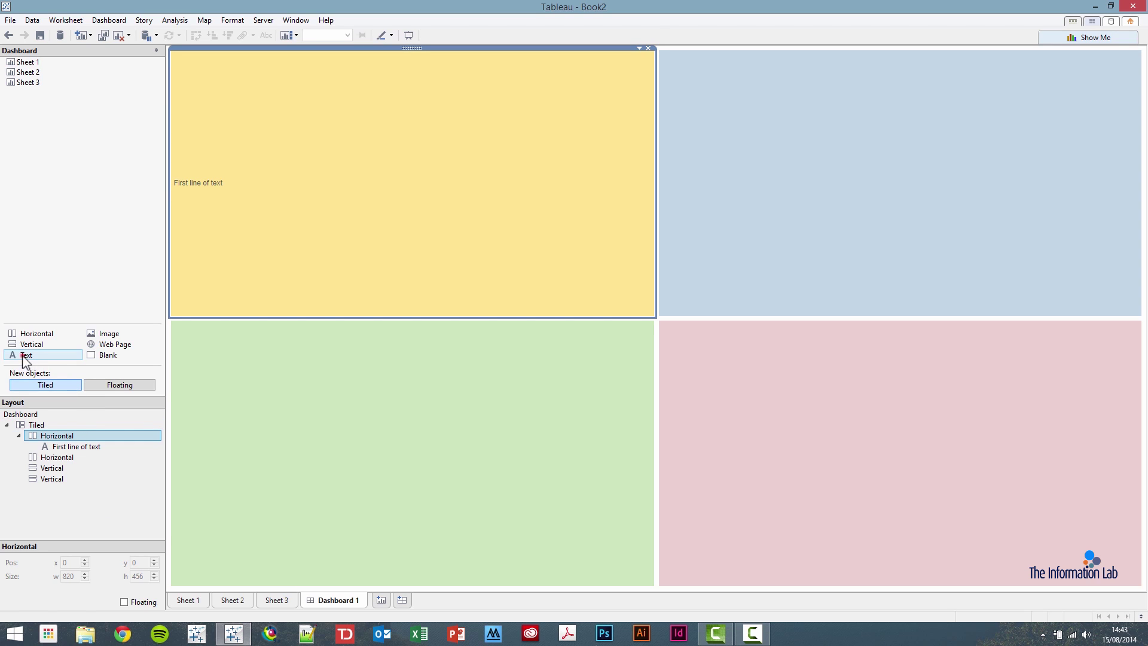
- Add a text object reading "Second line of text" beneath the first text object in the yellow container
mouse_move(26, 355)
left_mouse_down()
mouse_move(64, 297)
mouse_move(215, 230)
mouse_move(297, 297)
mouse_move(321, 300)
mouse_move(295, 308)
mouse_move(274, 275)
mouse_move(275, 304)
mouse_move(279, 286)
left_mouse_up()
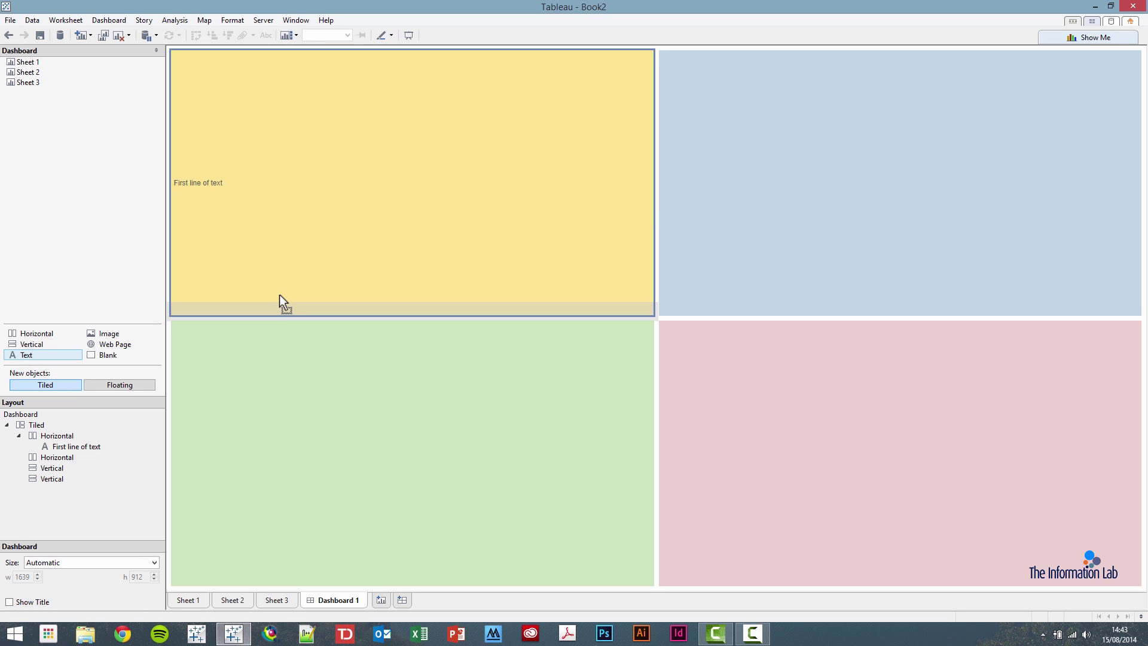
mouse_move(310, 265)
left_mouse_down()
mouse_move(291, 303)
mouse_move(300, 298)
left_mouse_up()
left_click_drag(303, 297, 302, 297)
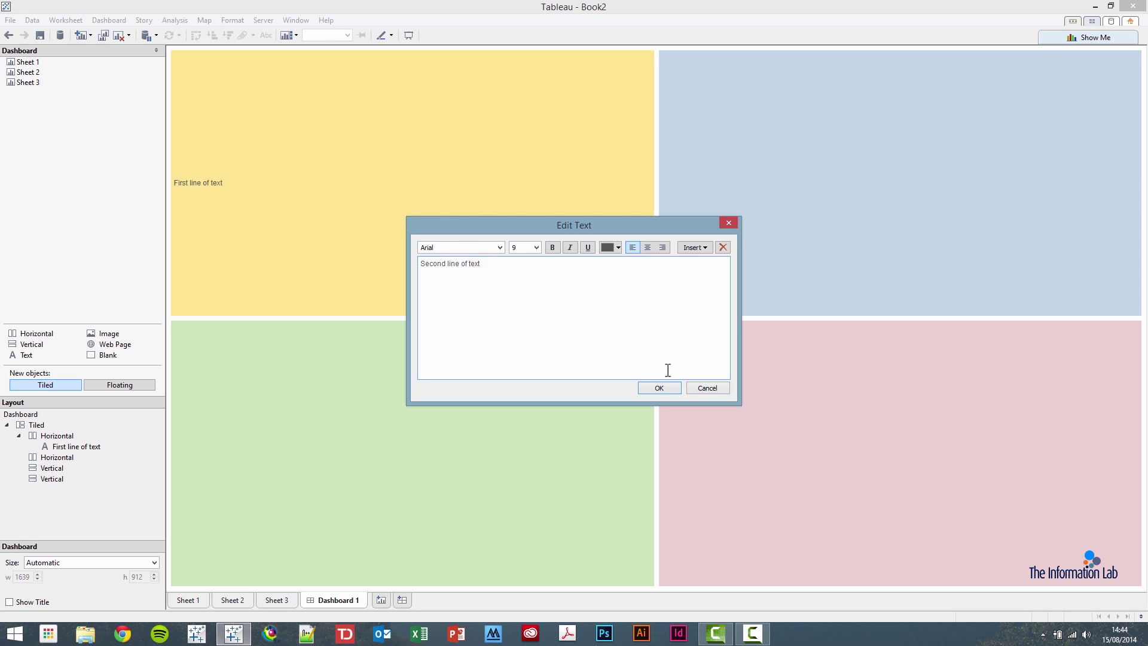
left_click(658, 388)
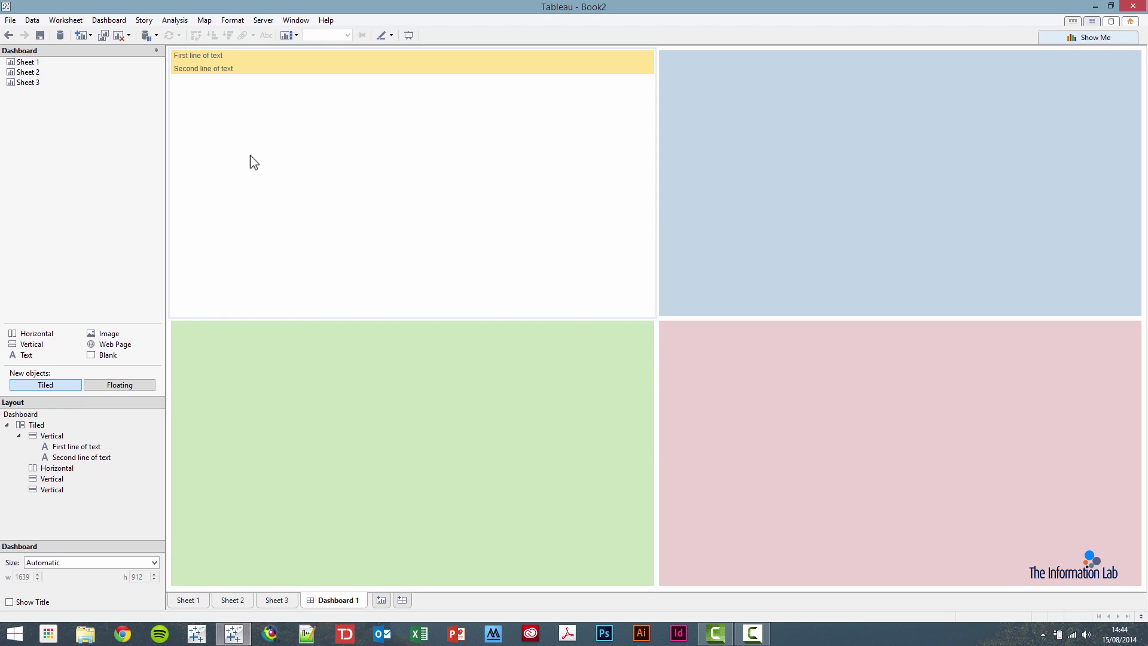
- Compare the container's orientation in the layout hierarchy by undoing and redoing the second text object's addition
left_click(267, 149)
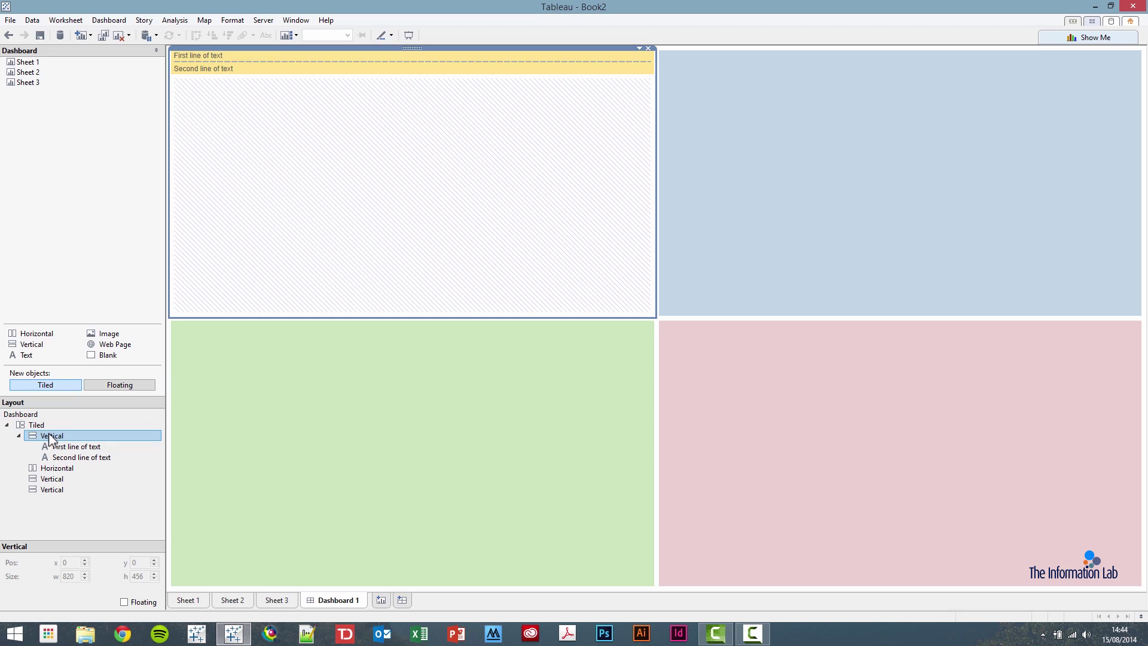
left_click(8, 35)
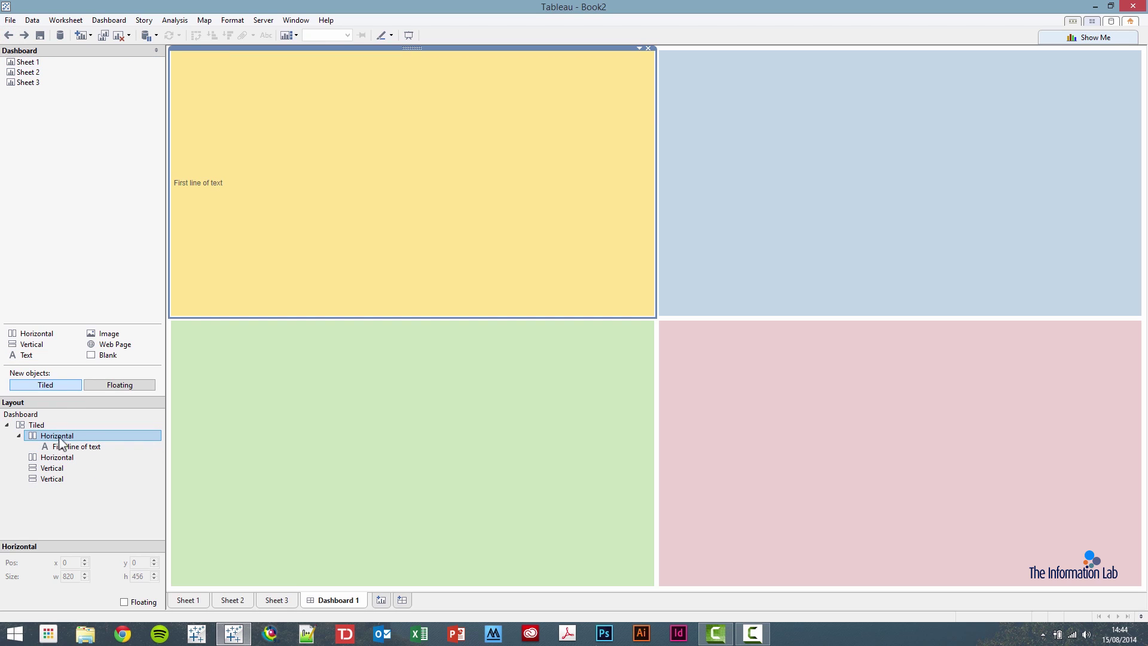
left_click(25, 35)
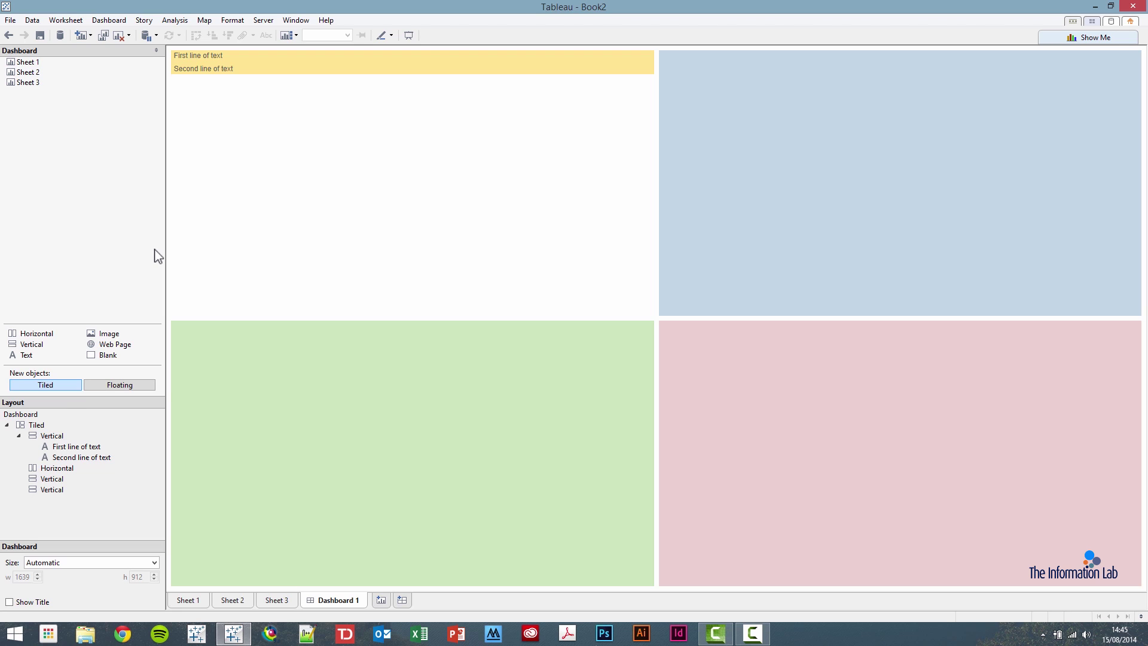
left_click(83, 253)
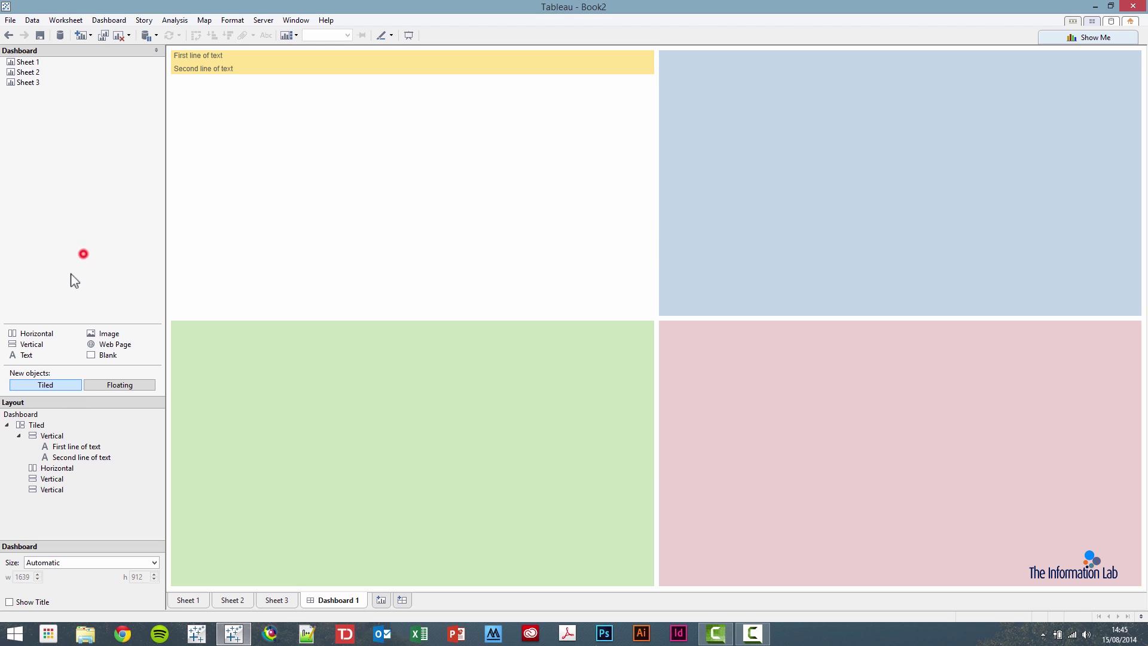
- Add a text object reading "First line of text" inside the blue container
left_click(64, 448)
left_click(52, 293)
left_click_drag(23, 355, 816, 120)
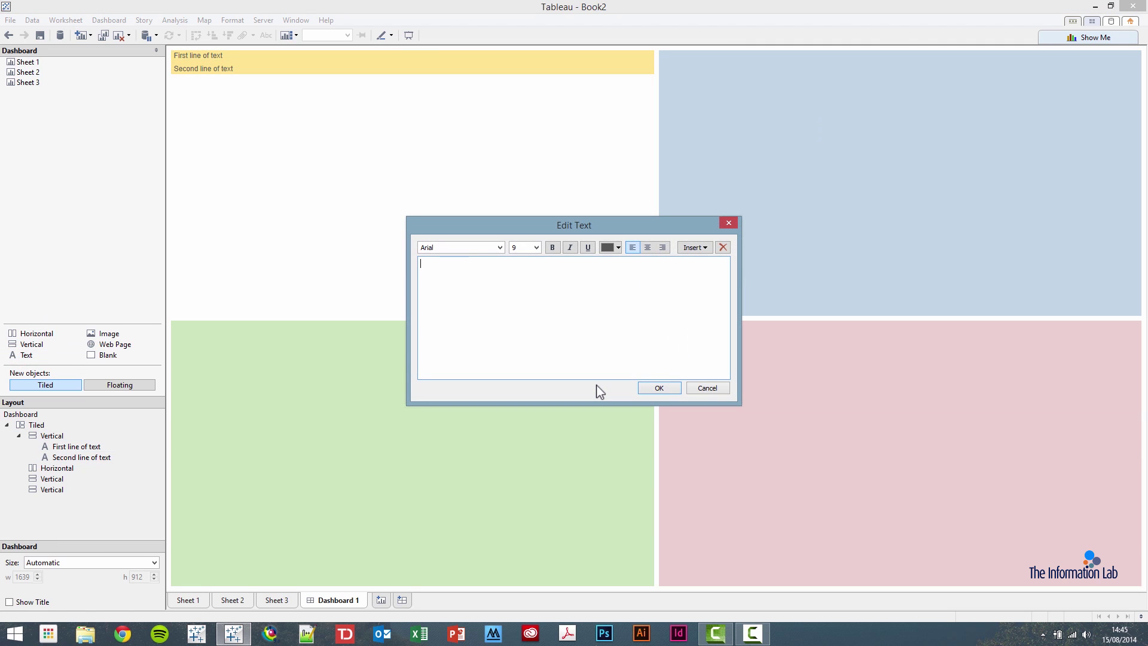
type("First line of text")
left_click(665, 384)
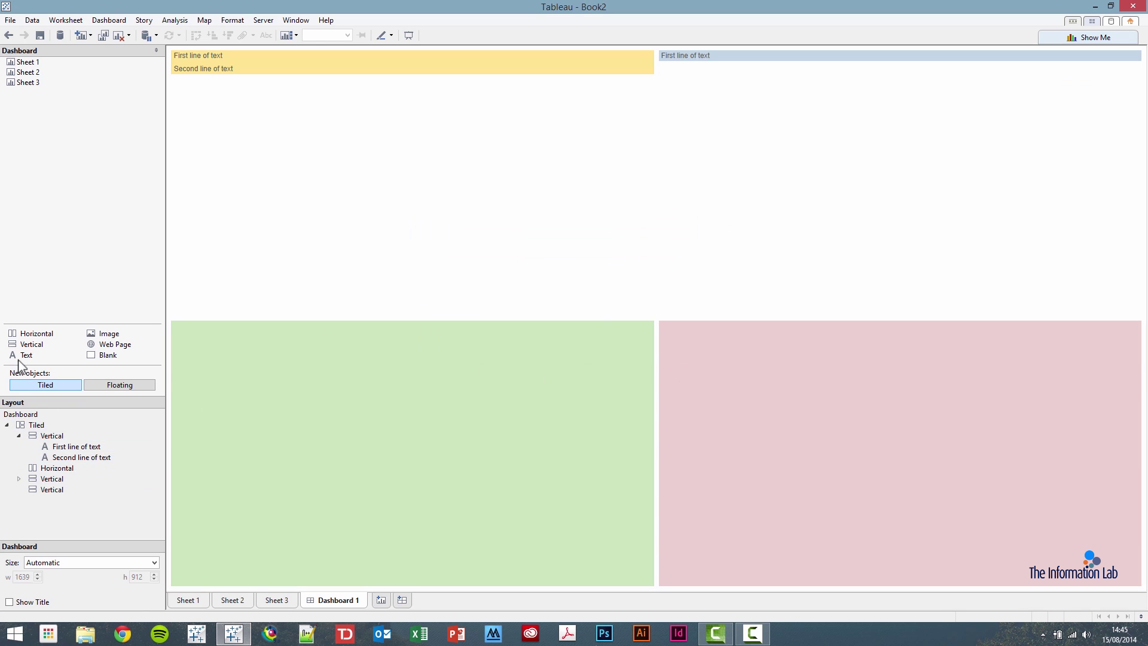
- Add a text object reading "Second line of text" beneath the first text object in the blue container
left_click_drag(18, 355, 802, 223)
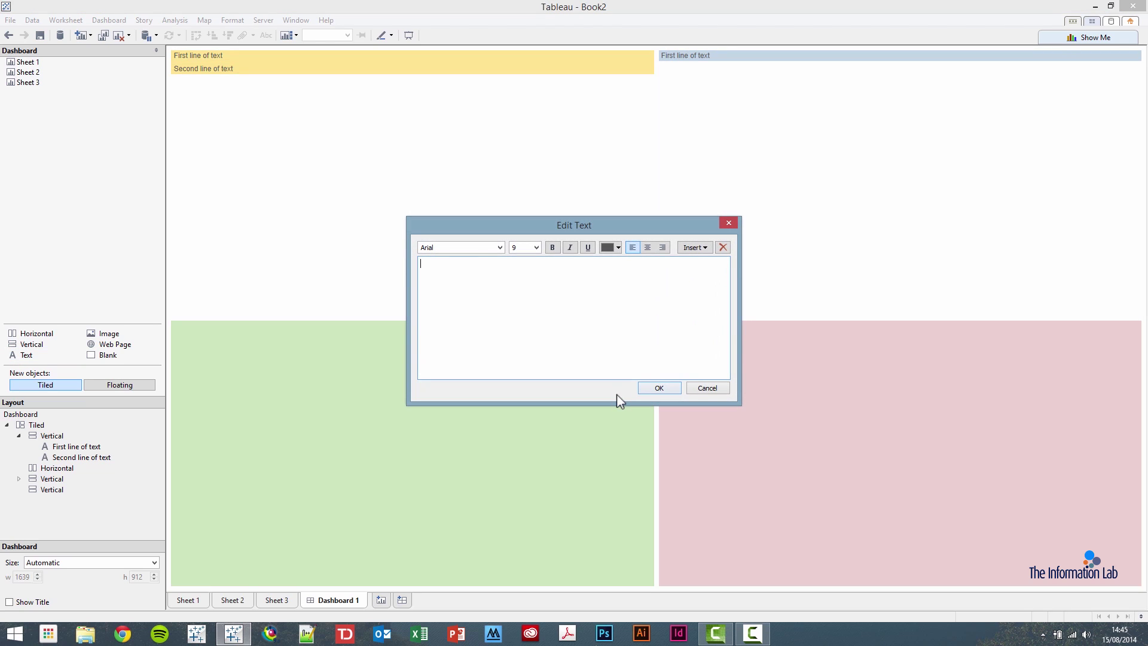
type("Second line of text")
left_click(657, 387)
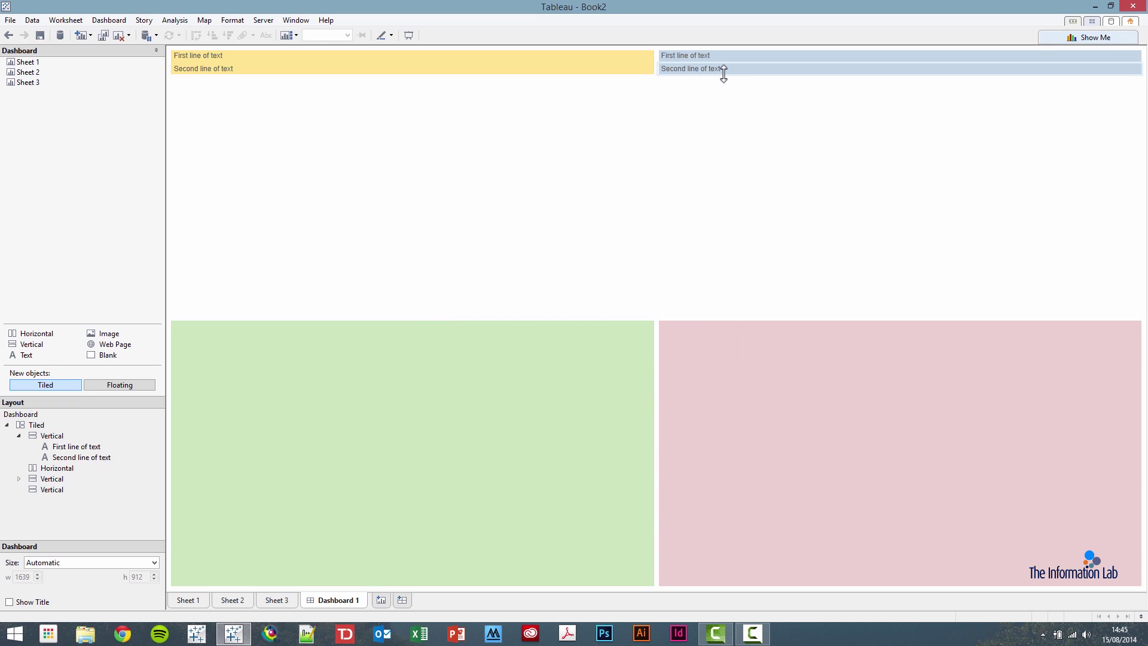
- Compare the yellow and blue containers and their nested text objects in the layout hierarchy, collapse both, and check the green container's orientation
left_click(54, 478)
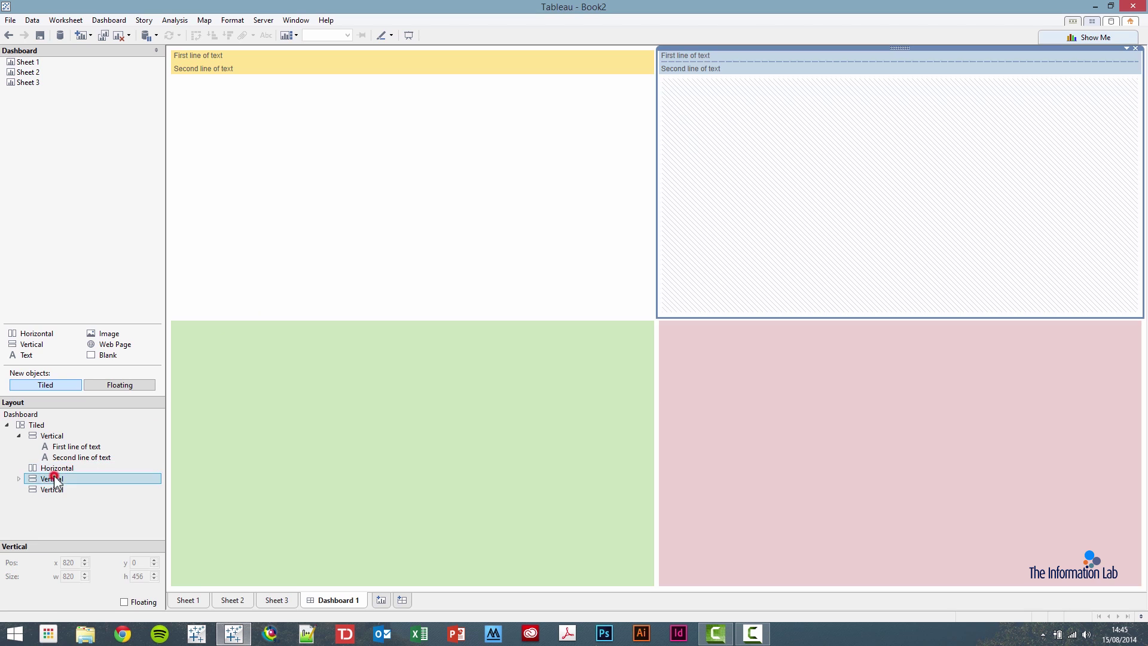
left_click(52, 436)
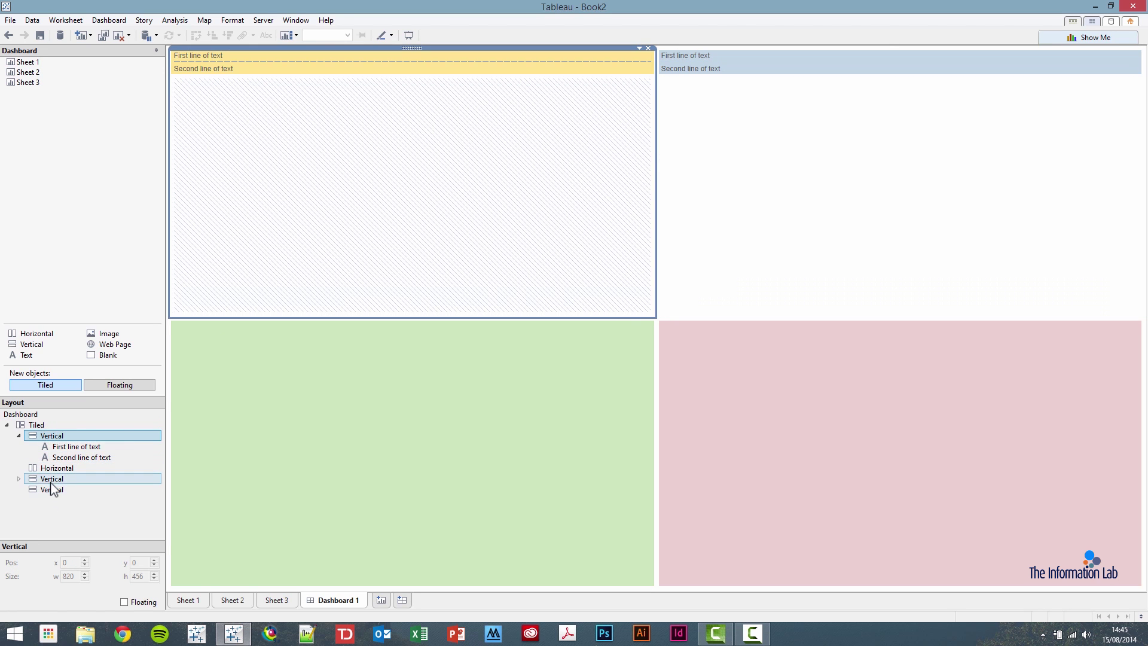
left_click(47, 479)
left_click(51, 437)
left_click(18, 479)
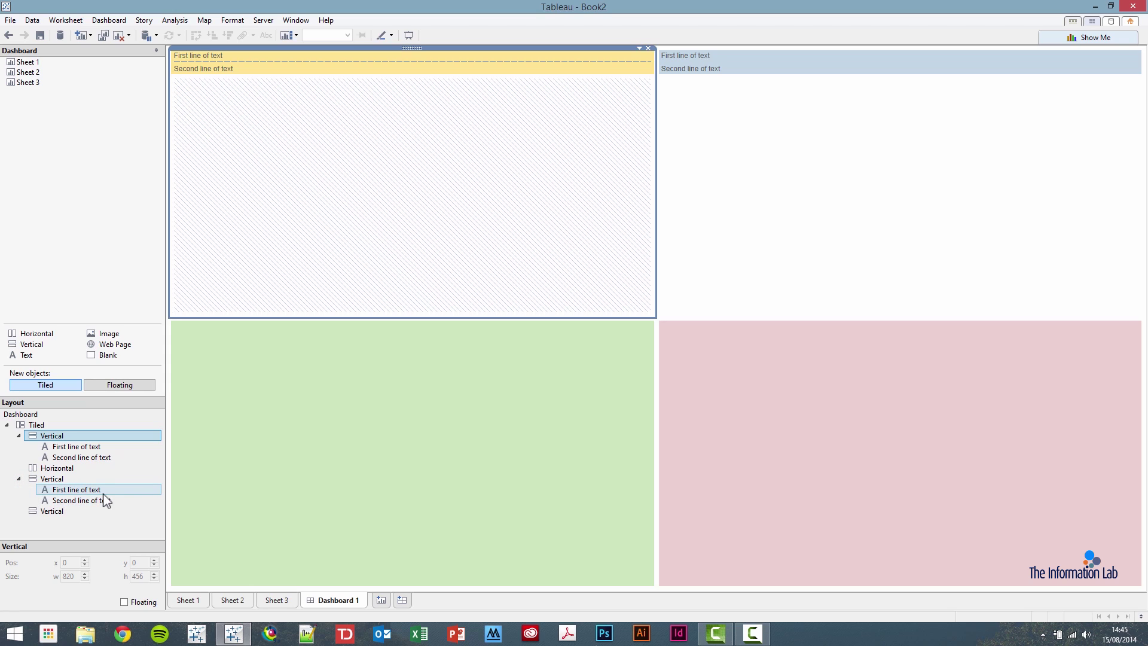
left_click(18, 436)
left_click(19, 457)
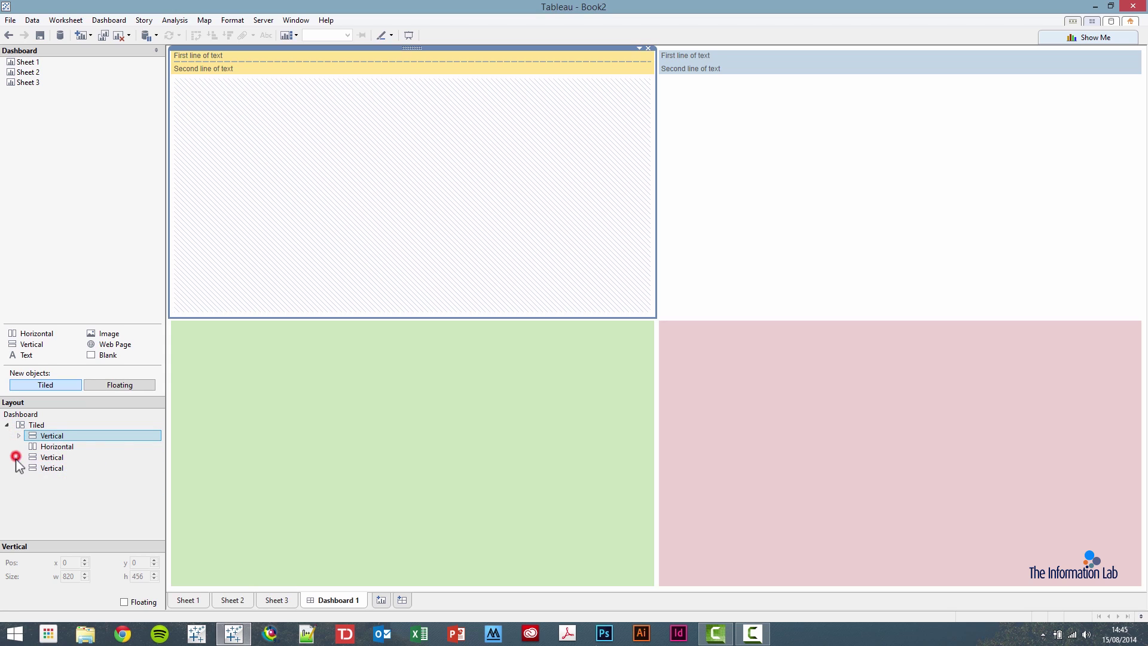
left_click(55, 448)
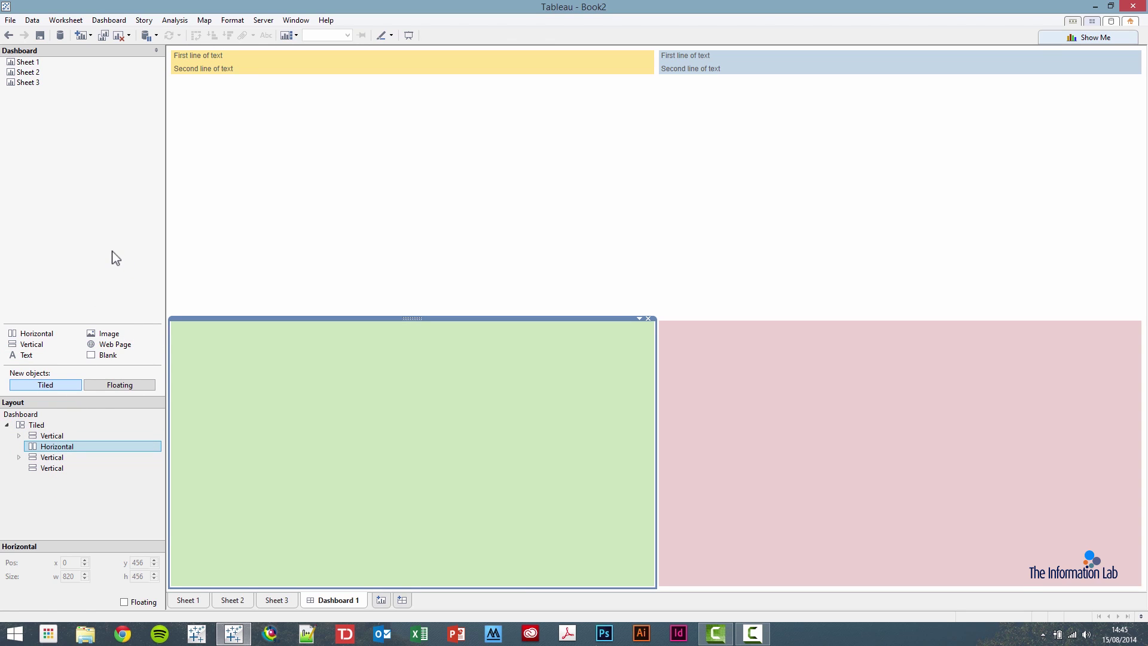
left_click(246, 317)
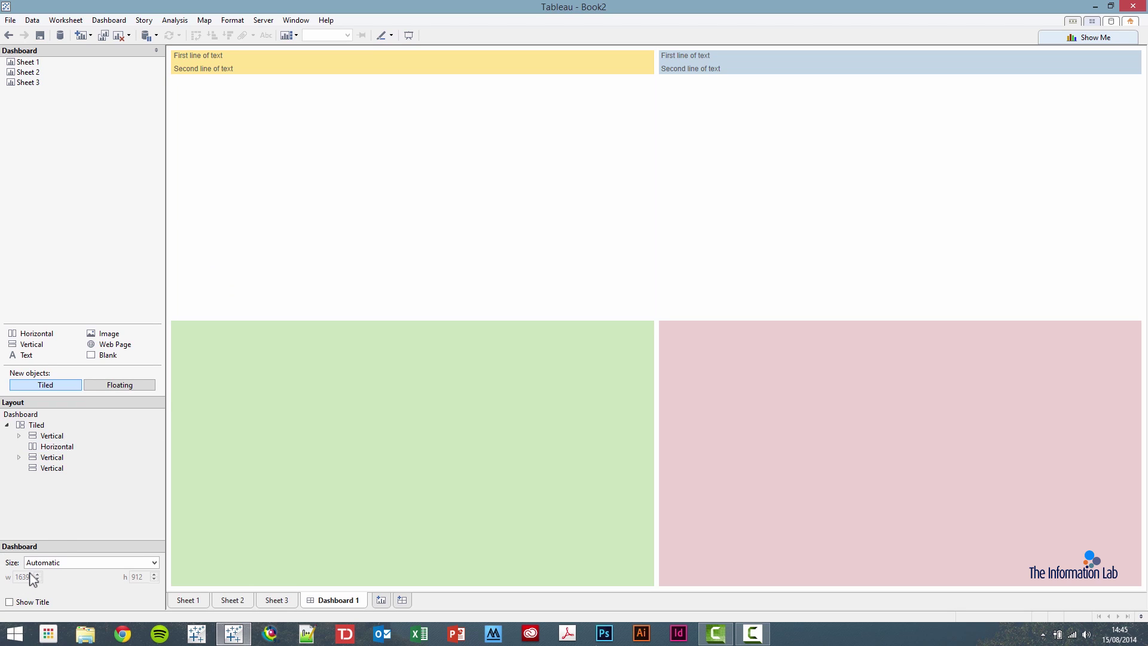
- Add a blank object inside the pink container and expand that container in the layout hierarchy to select the nested blank
left_click(63, 513)
left_click_drag(105, 358, 106, 338)
left_click_drag(276, 249, 789, 453)
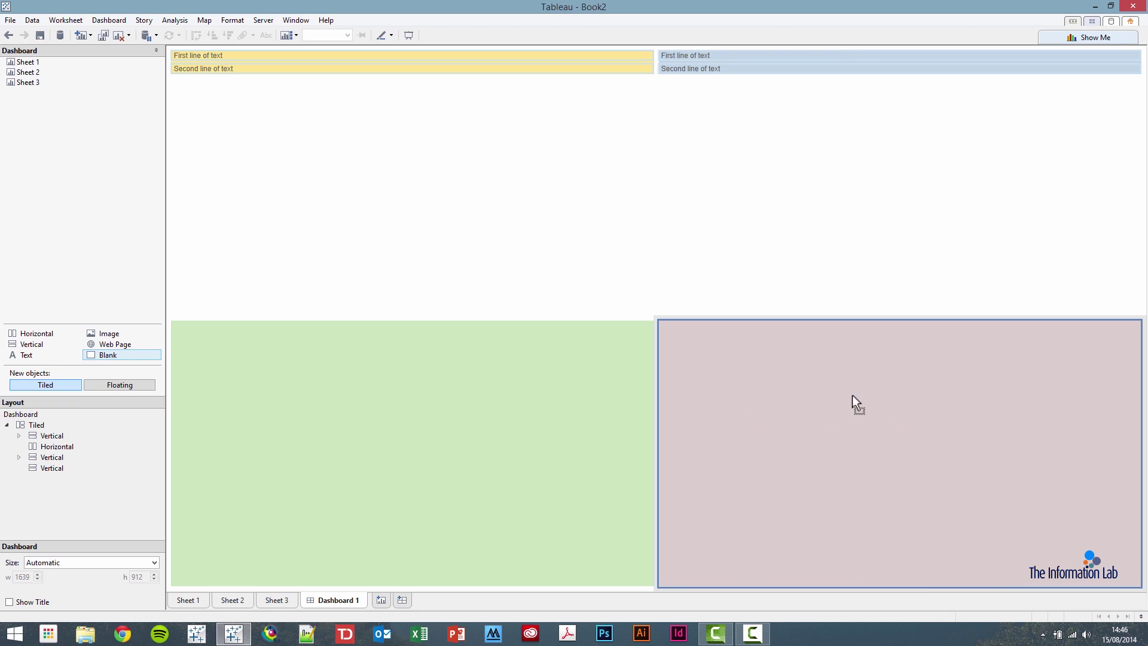
left_click_drag(902, 425, 903, 425)
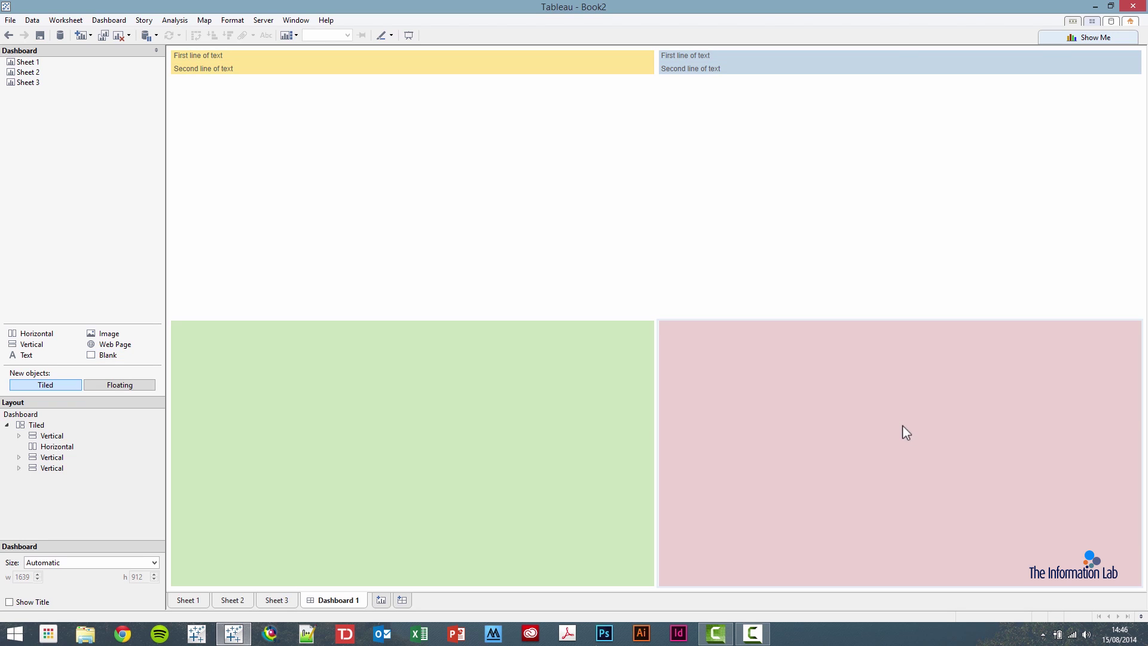
left_click(25, 468)
left_click(19, 468)
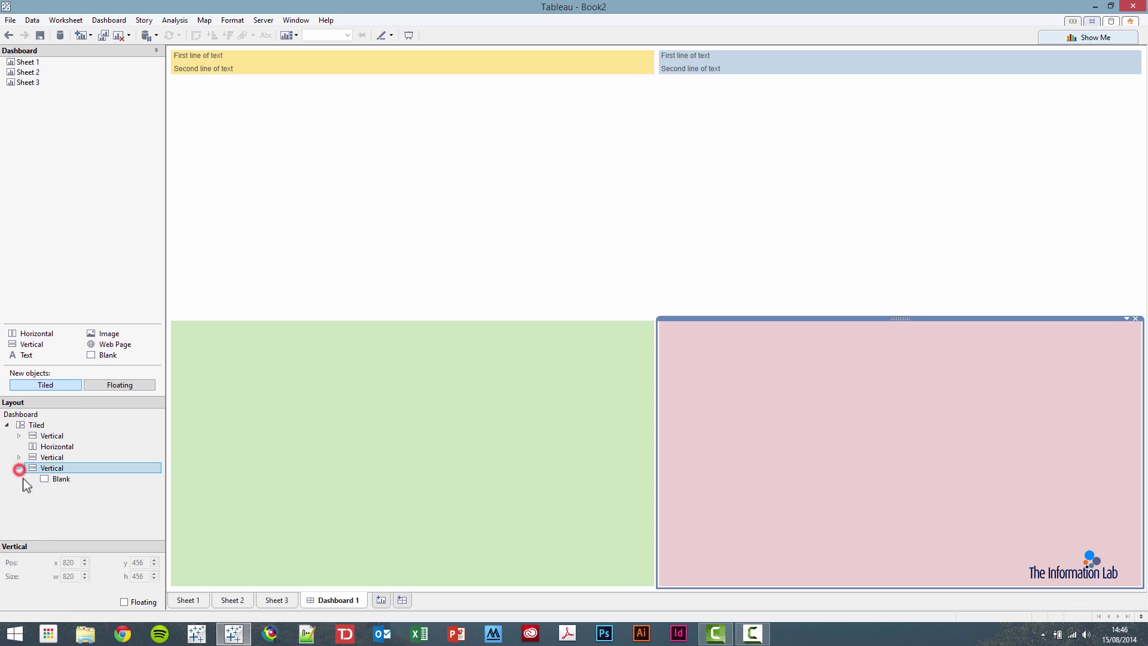
left_click(62, 478)
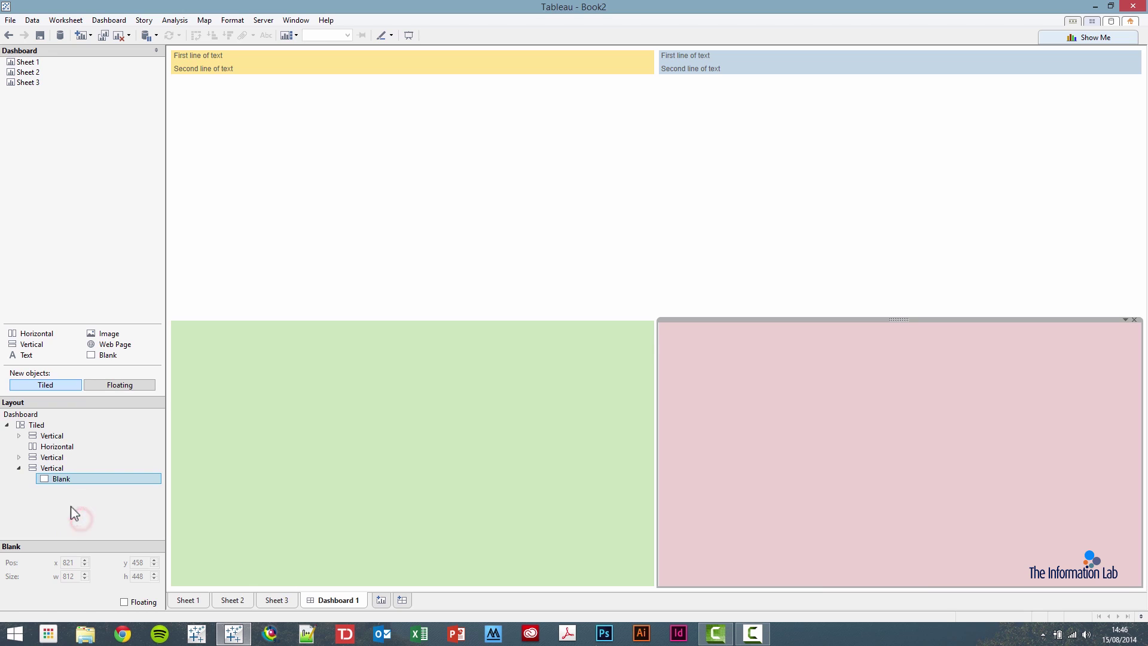
- Add a text object reading "This used to be a vertical conatiner" to the right of the blank in the pink container
left_click_drag(27, 363, 1113, 444)
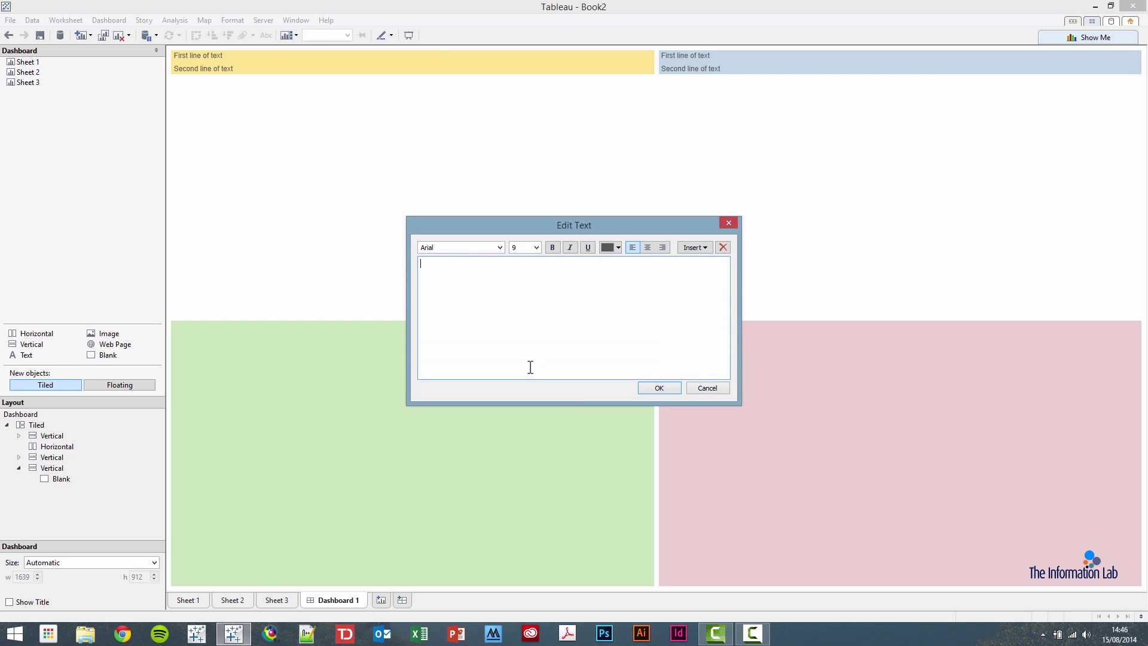
type("This used to be a vertical conatiner")
left_click(645, 387)
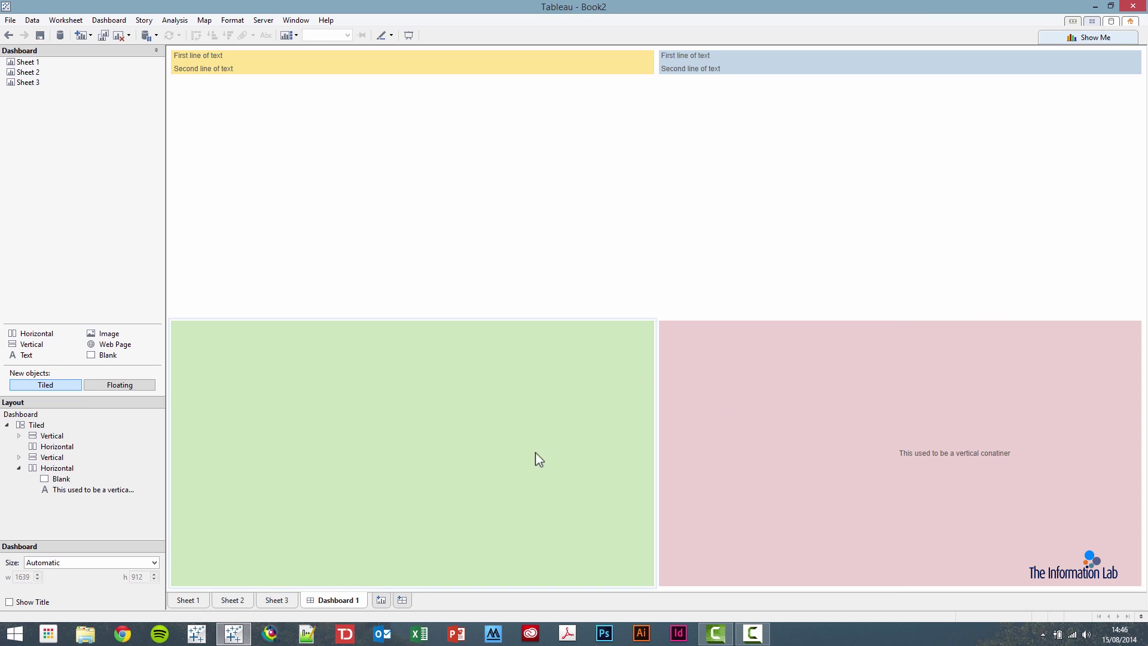
- Examine the pink container's orientation and nested objects in the layout hierarchy, undoing and redoing the text object's addition to compare
left_click(37, 468)
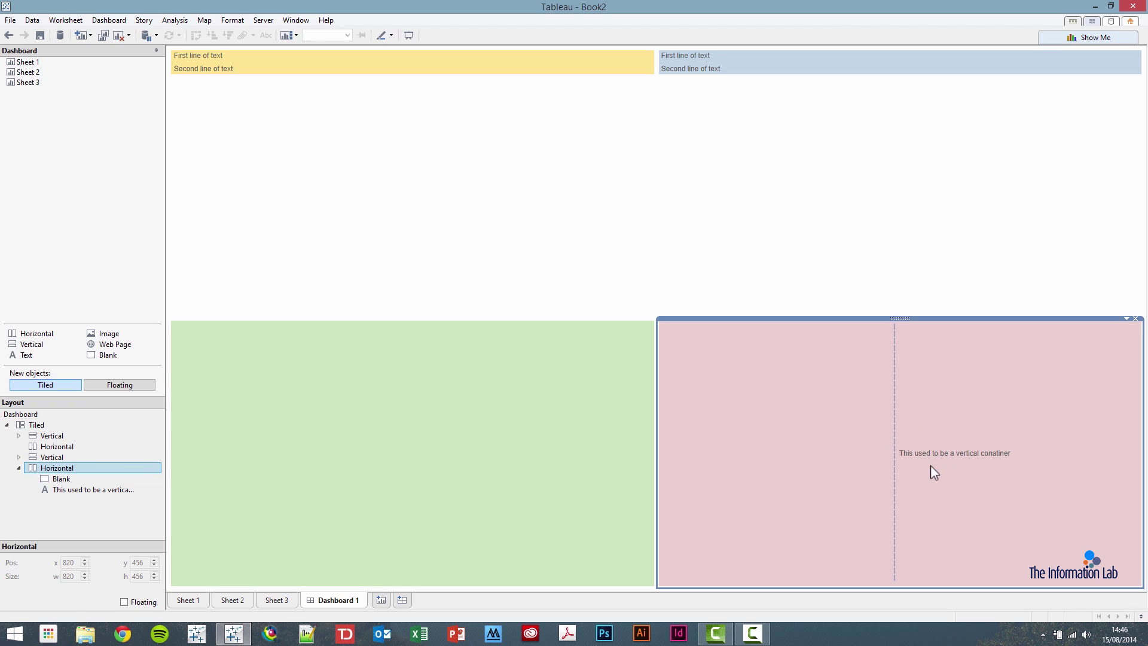
left_click(55, 478)
left_click(62, 489)
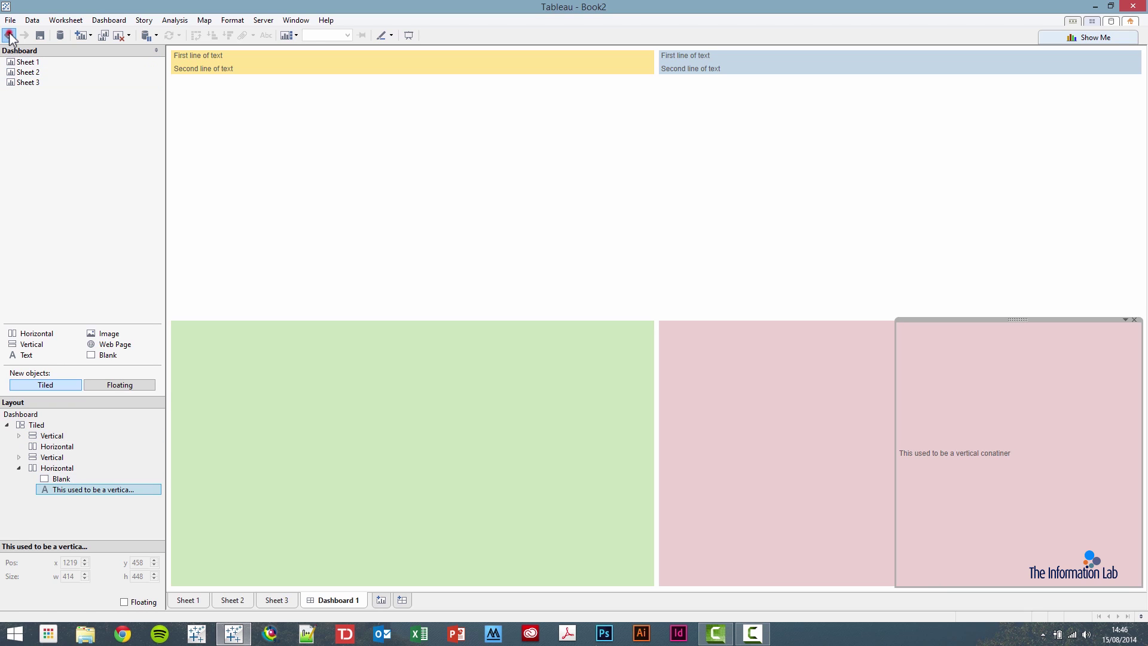
left_click(8, 35)
left_click(60, 468)
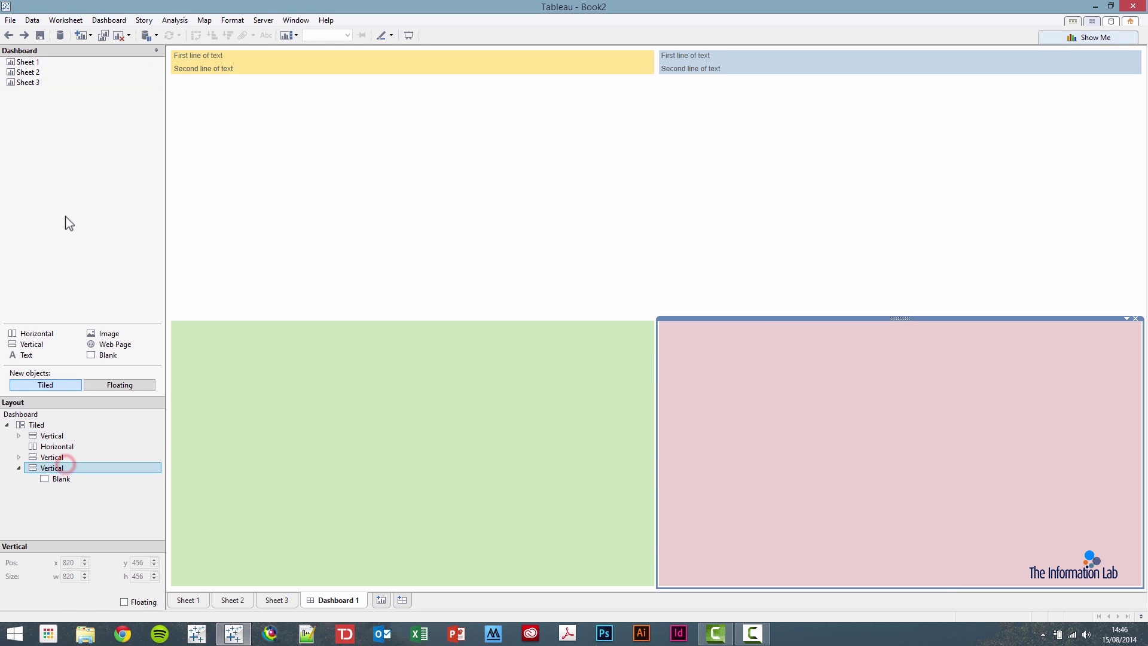
left_click(24, 36)
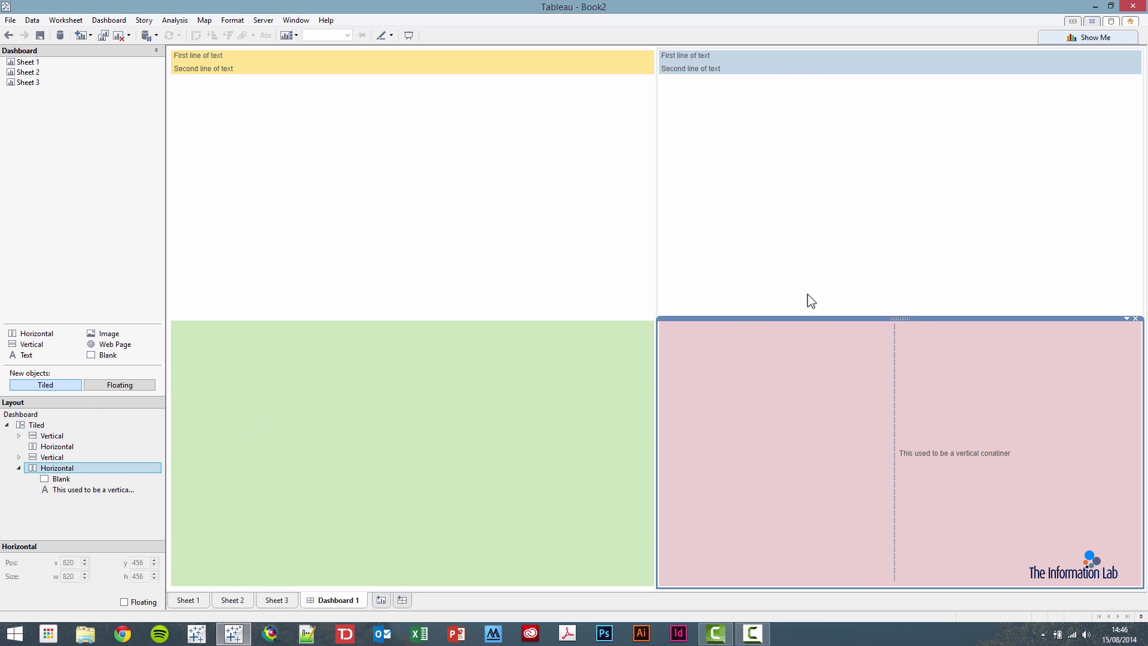
left_click(792, 273)
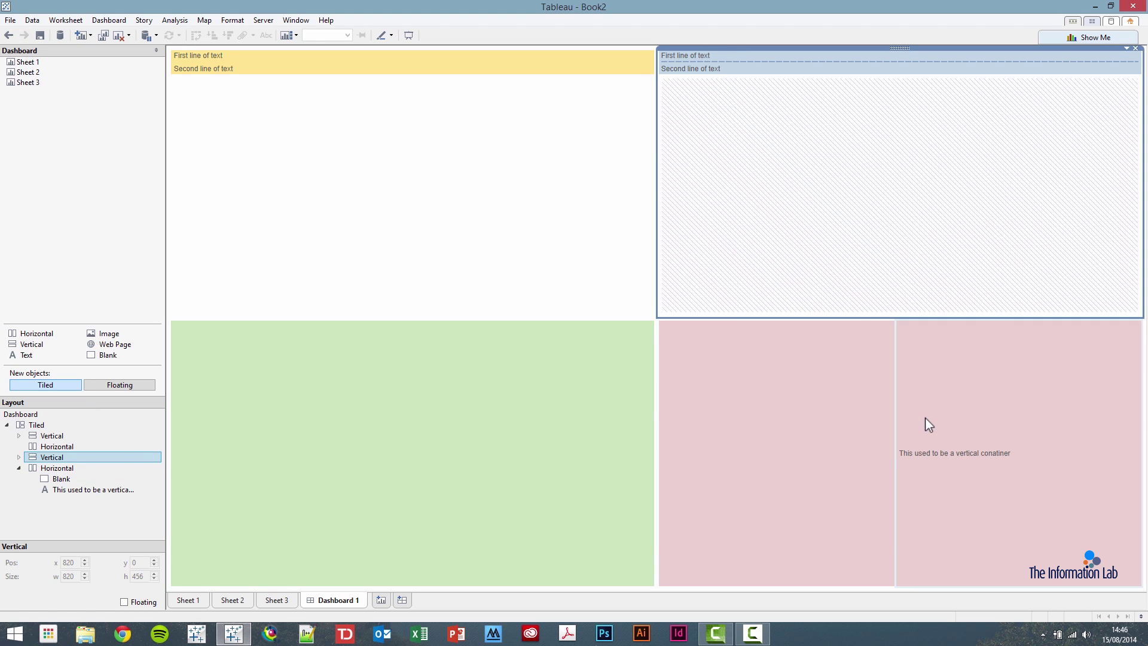